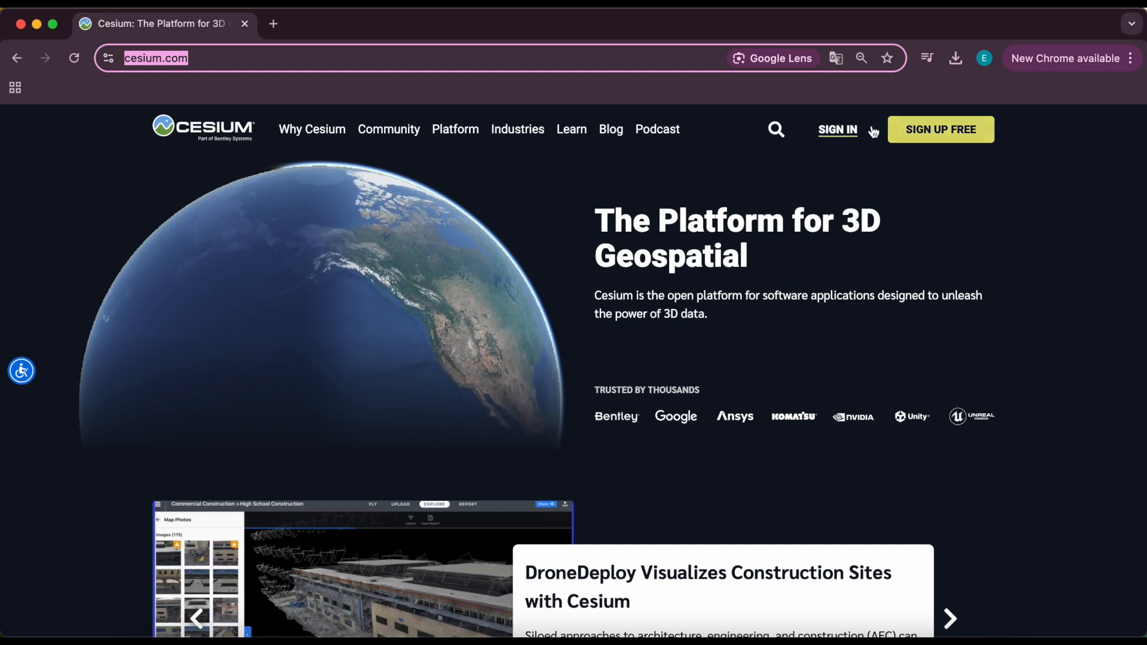
Sign in to Cesium ion and preview the datasets listed in My Assets.
left_click(927, 128)
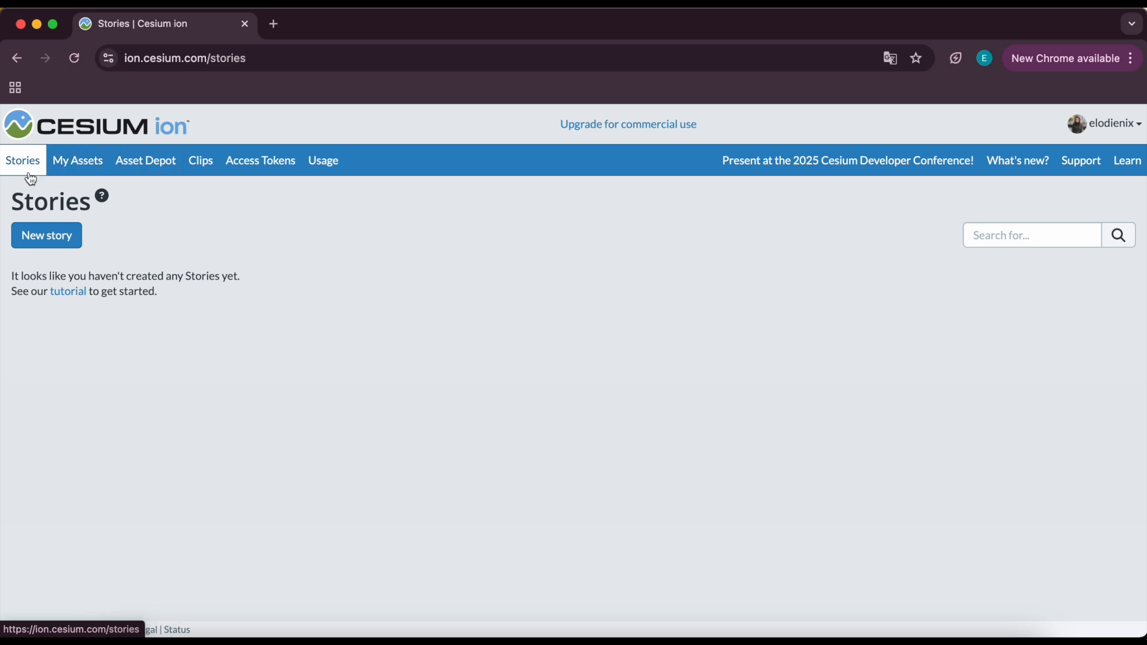
left_click(84, 169)
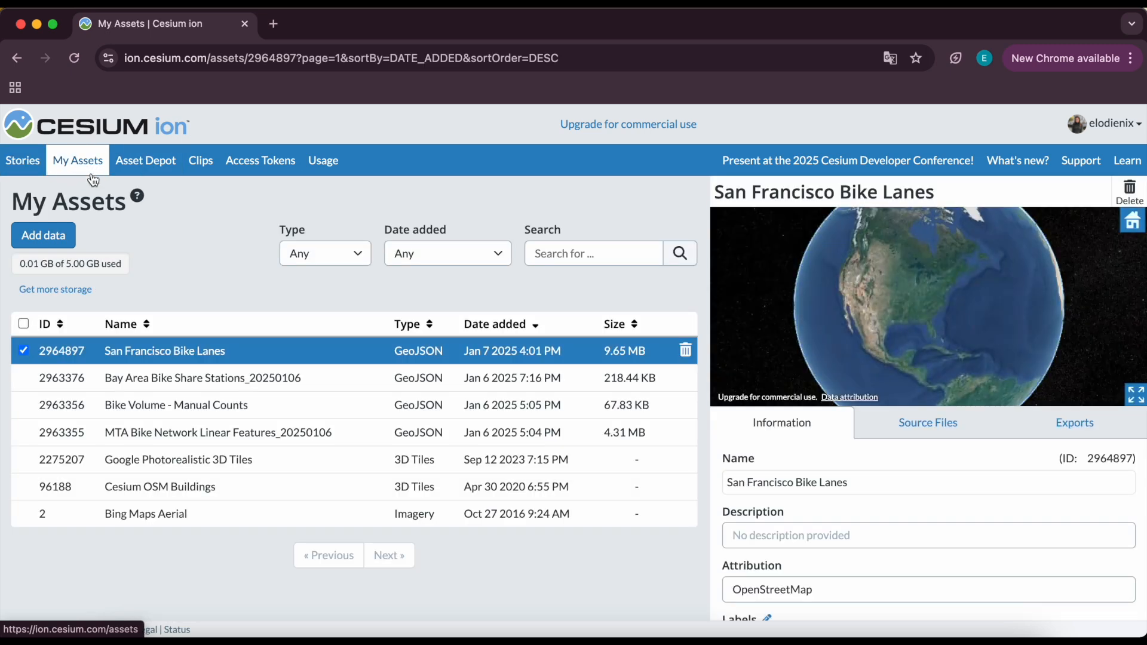
left_click(168, 378)
left_click(172, 402)
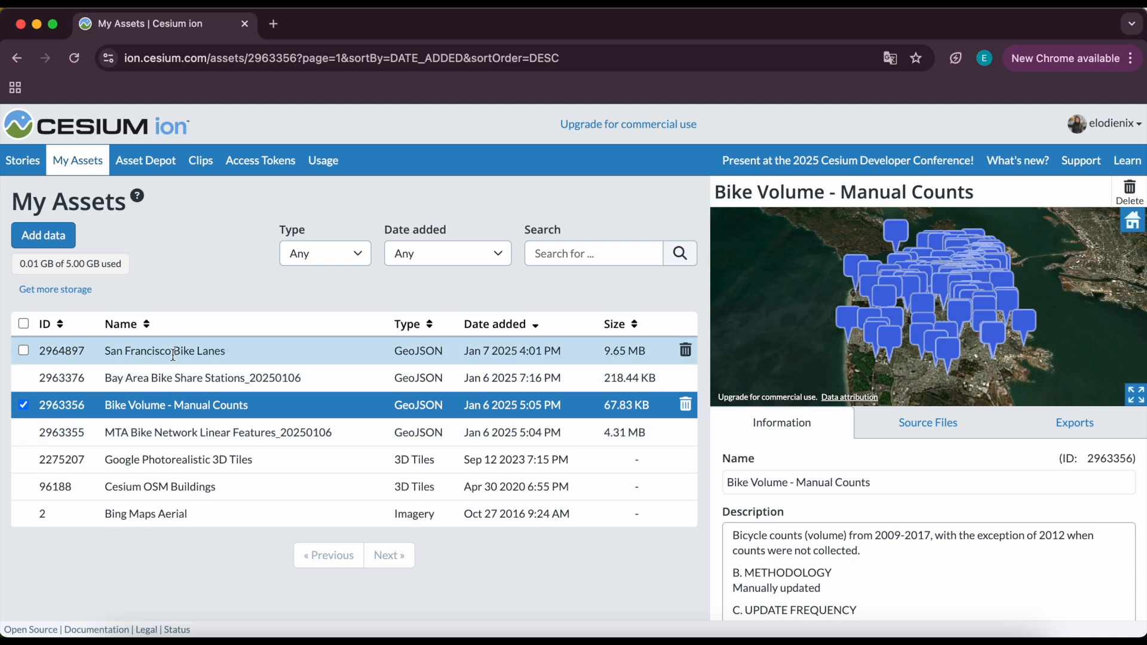
left_click(190, 458)
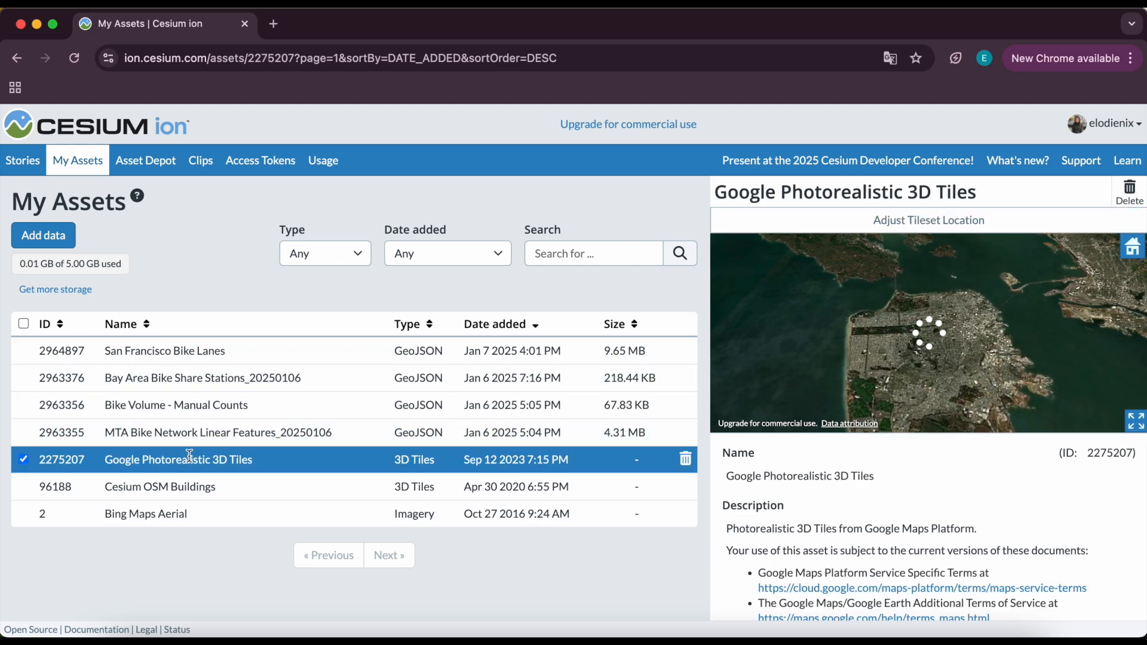
scroll(835, 526, "down", 5)
scroll(835, 526, "up", 4)
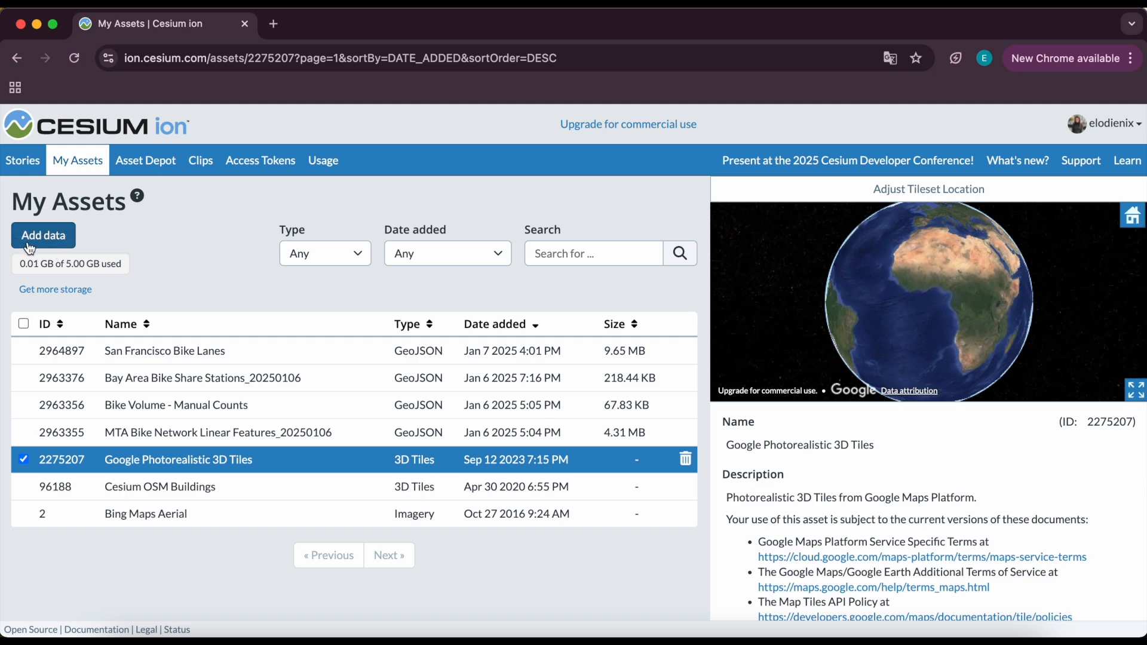
Browse the Asset Depot catalogue and preview Bing Maps Road and Cesium OSM Buildings.
left_click(145, 160)
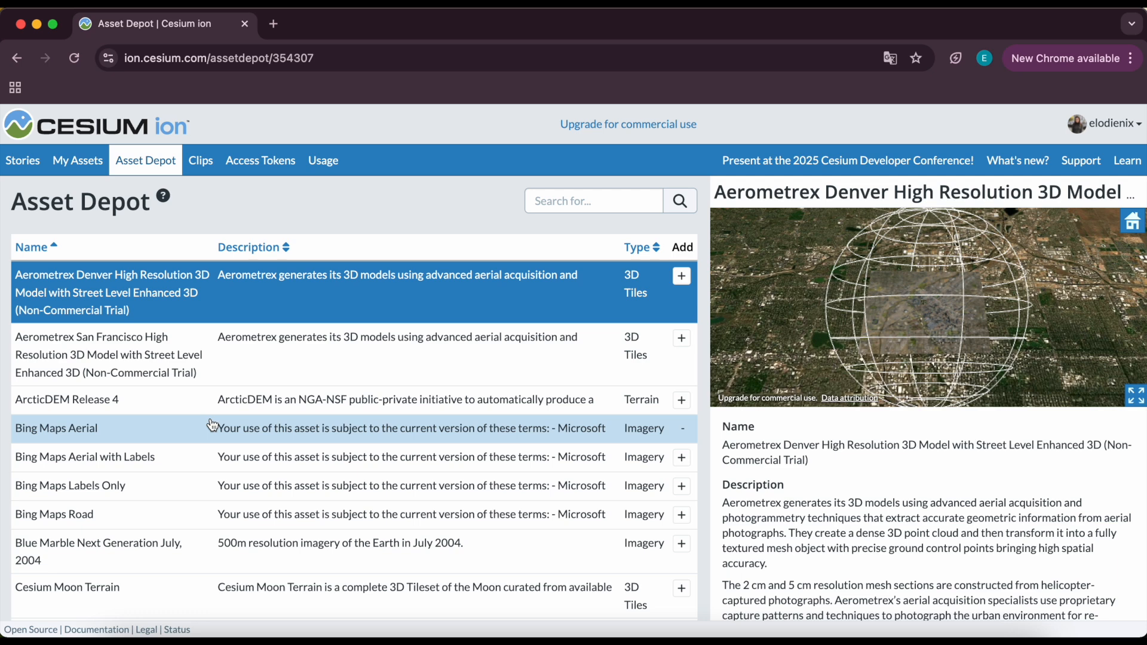
scroll(212, 424, "down", 4)
scroll(212, 425, "down", 5)
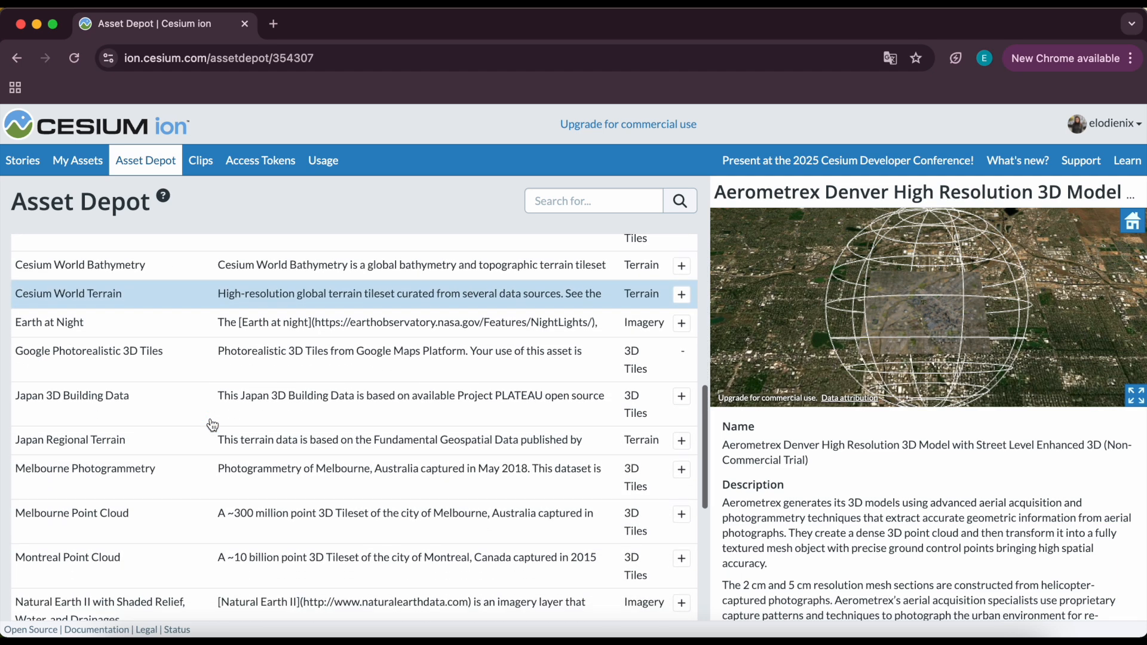
scroll(213, 424, "down", 2)
scroll(212, 425, "up", 5)
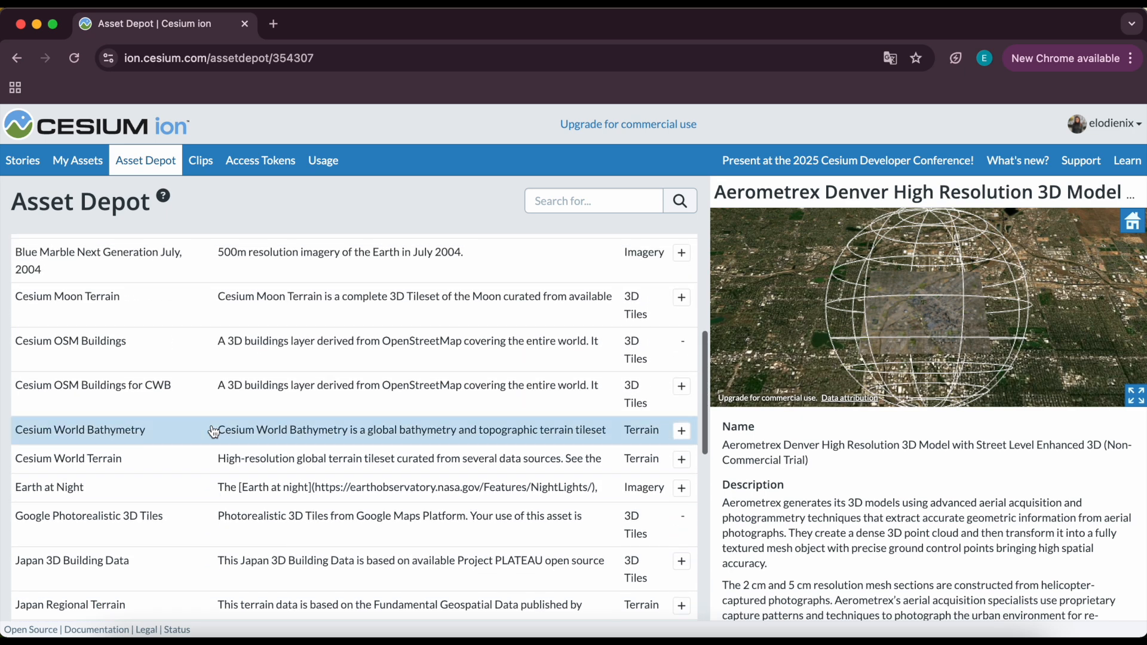
scroll(213, 432, "up", 3)
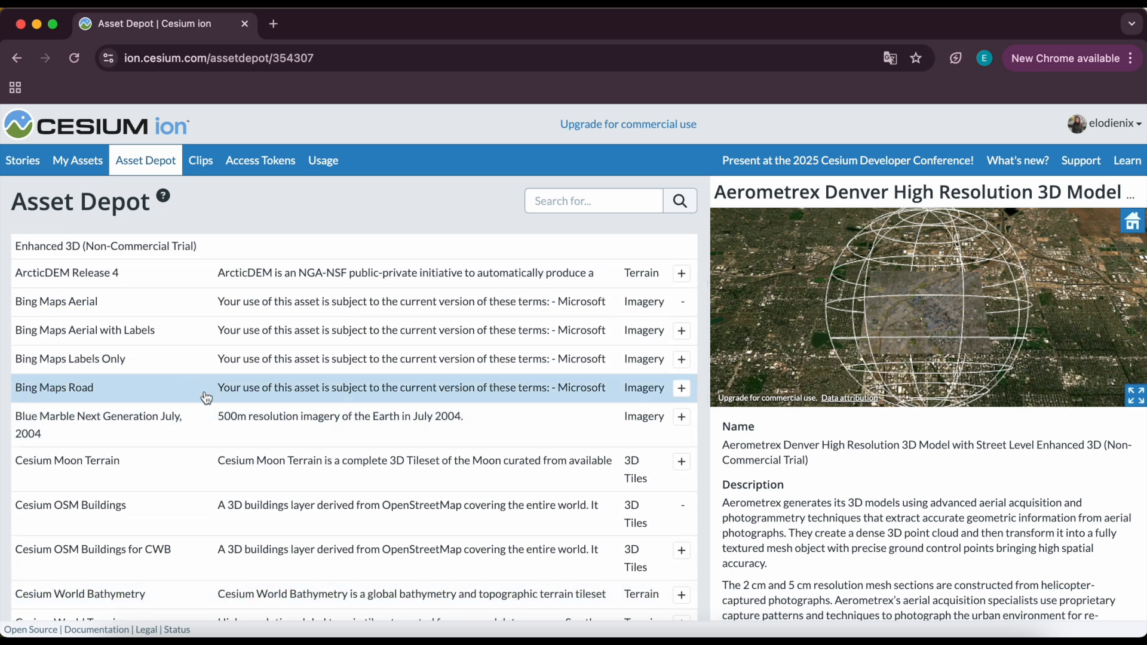
left_click(206, 396)
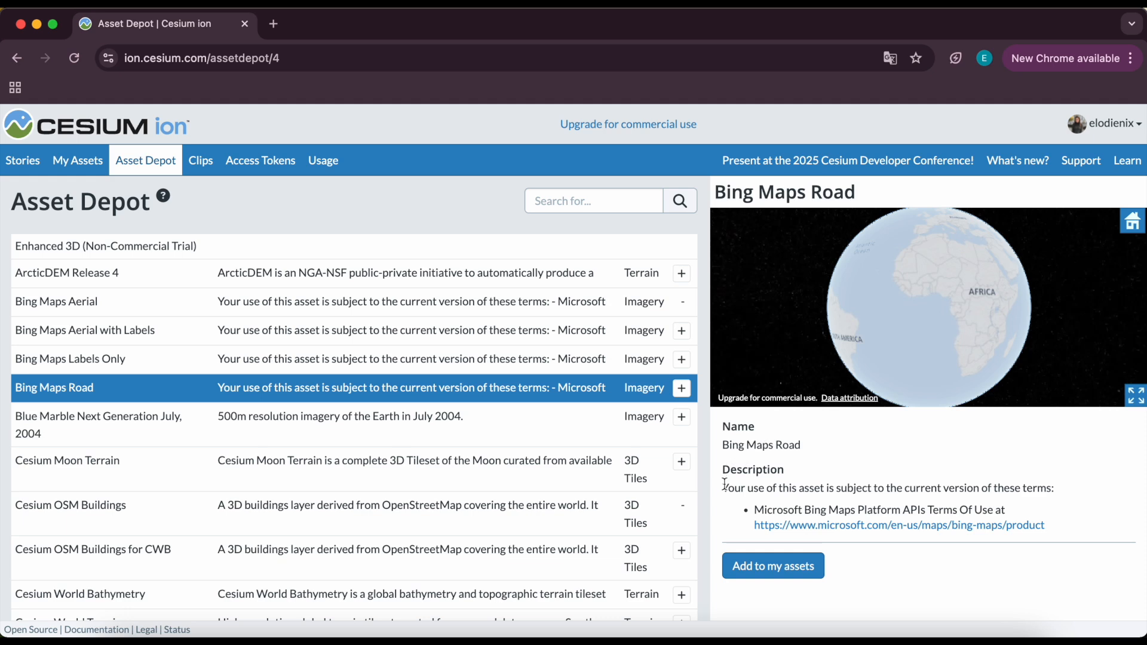
left_click(509, 526)
scroll(822, 506, "down", 3)
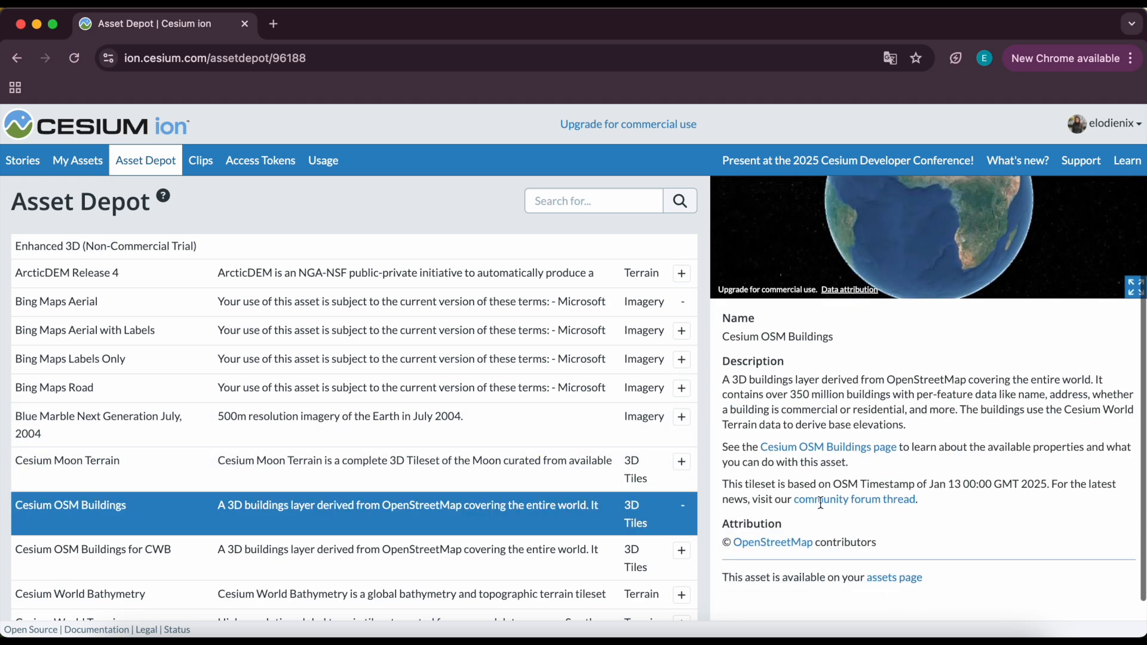
scroll(821, 506, "up", 3)
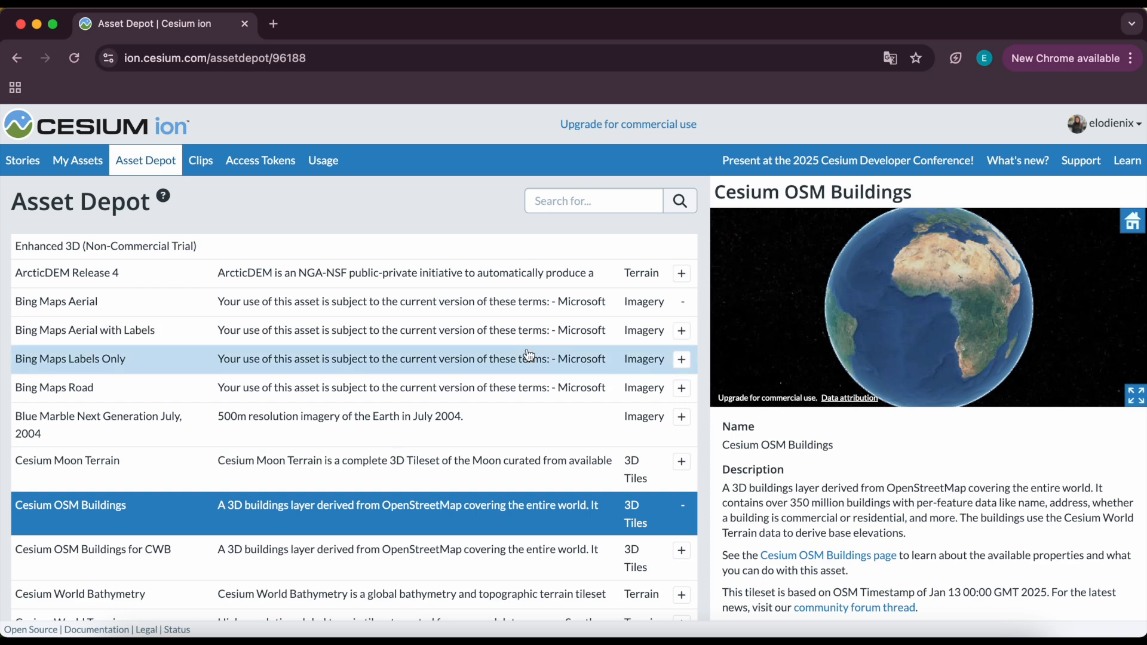
scroll(529, 359, "up", 3)
Search the Asset Depot for "nyc 3" and add New York City 3D Buildings to my assets.
left_click(556, 206)
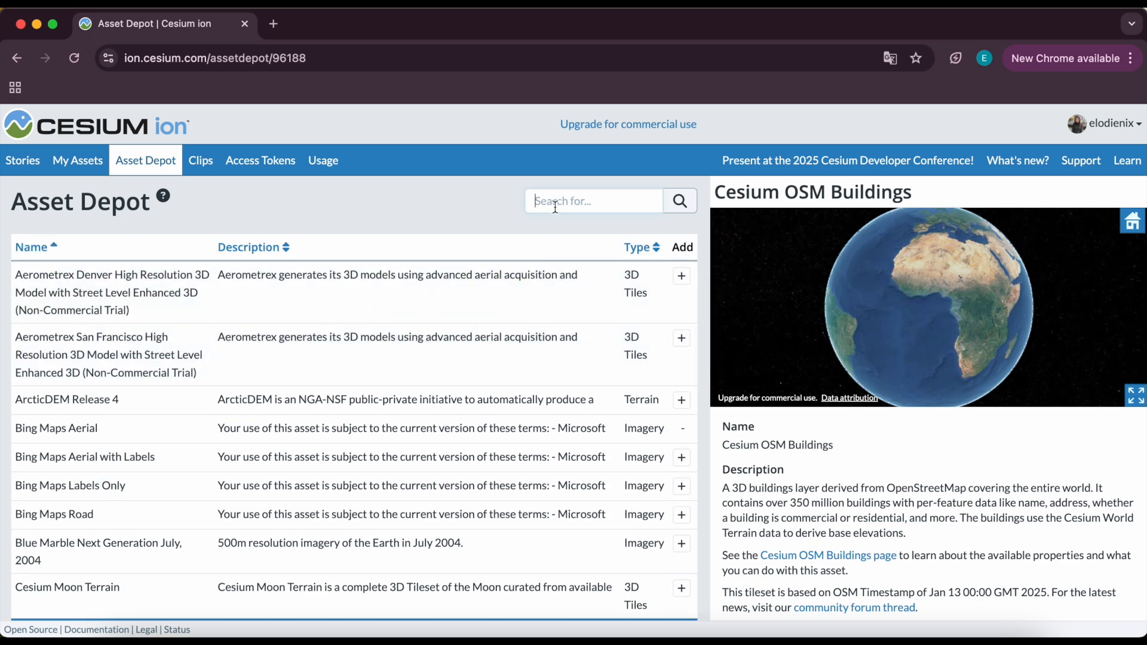
type("nyc 3")
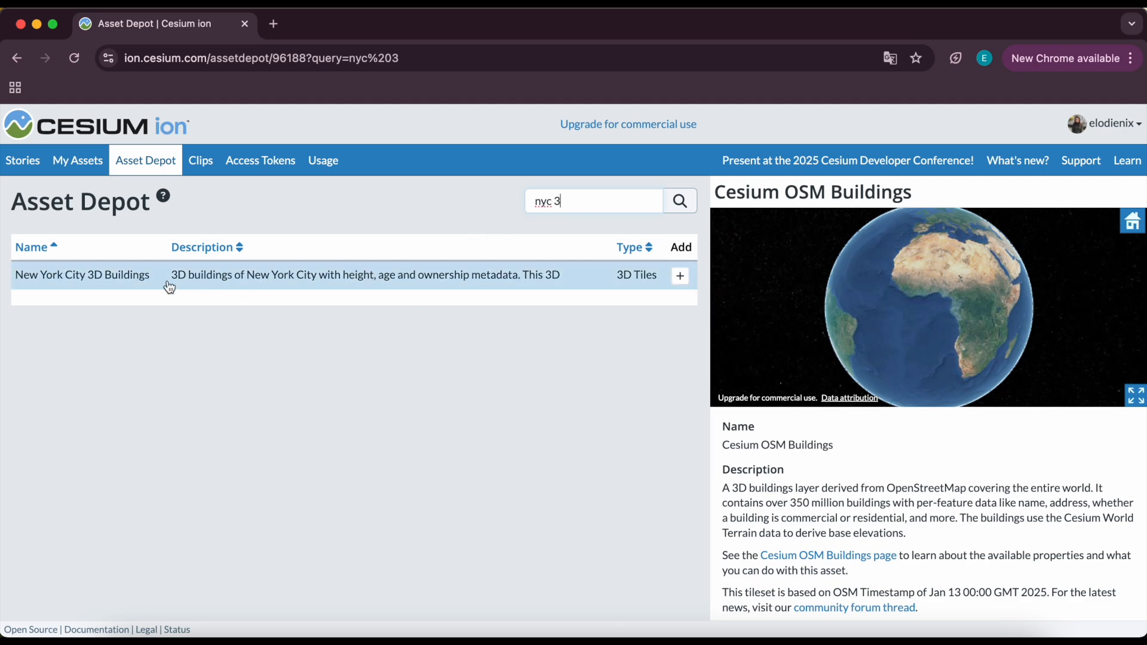
left_click(479, 274)
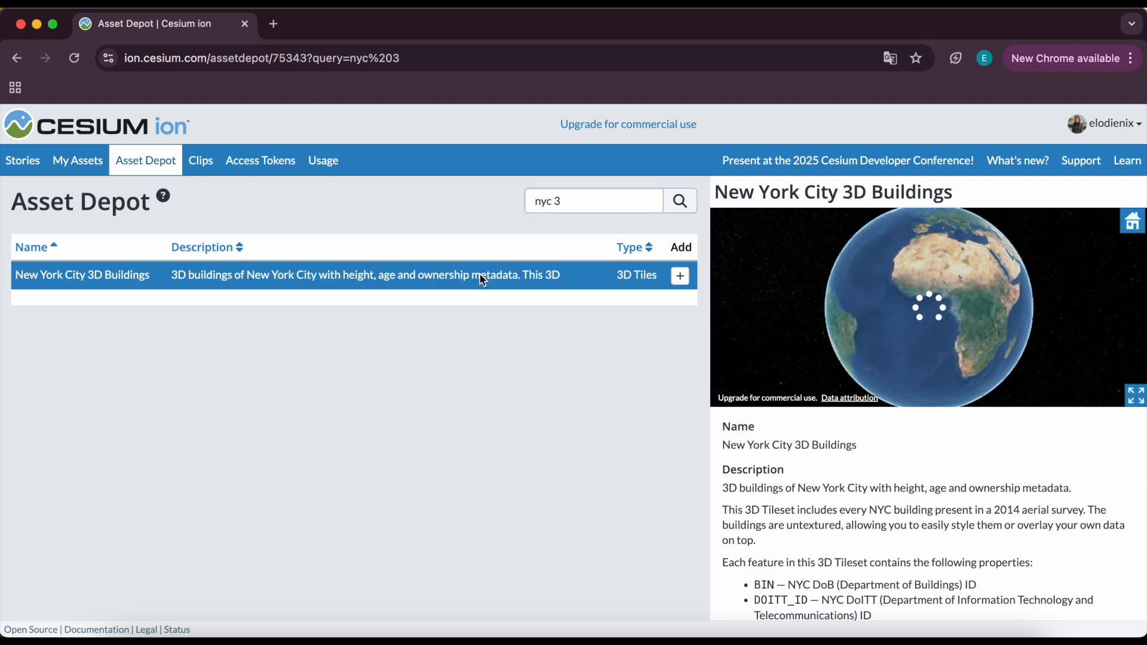
left_click(681, 278)
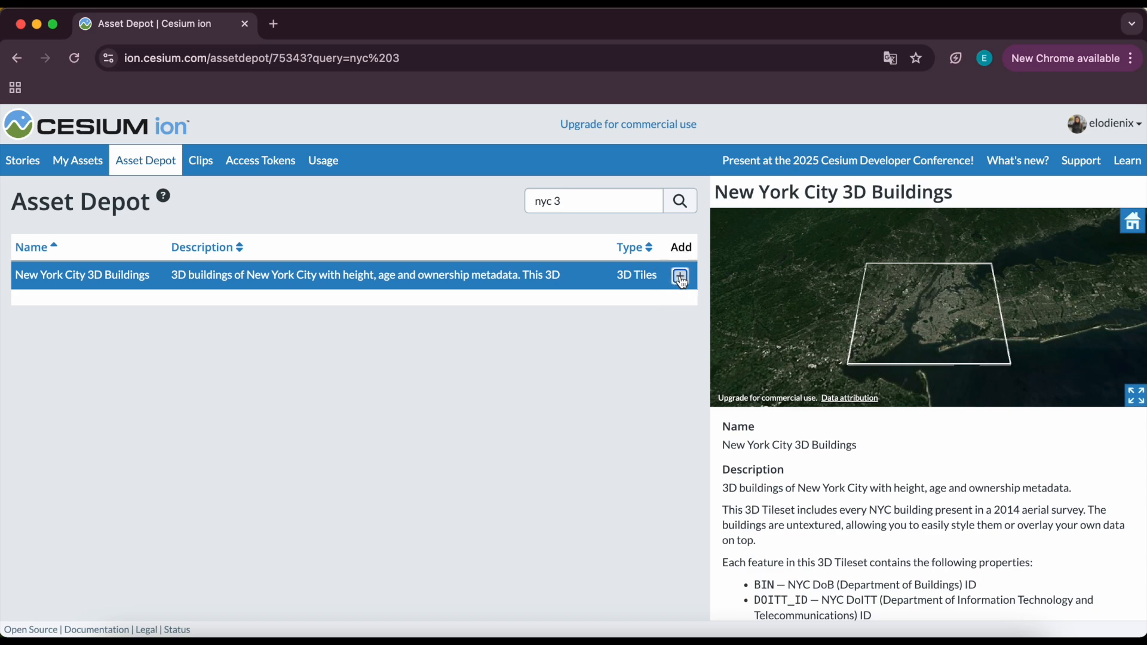
Clear the depot search, scroll through the catalogue, and review the asset list in My Assets.
left_click_drag(579, 201, 514, 201)
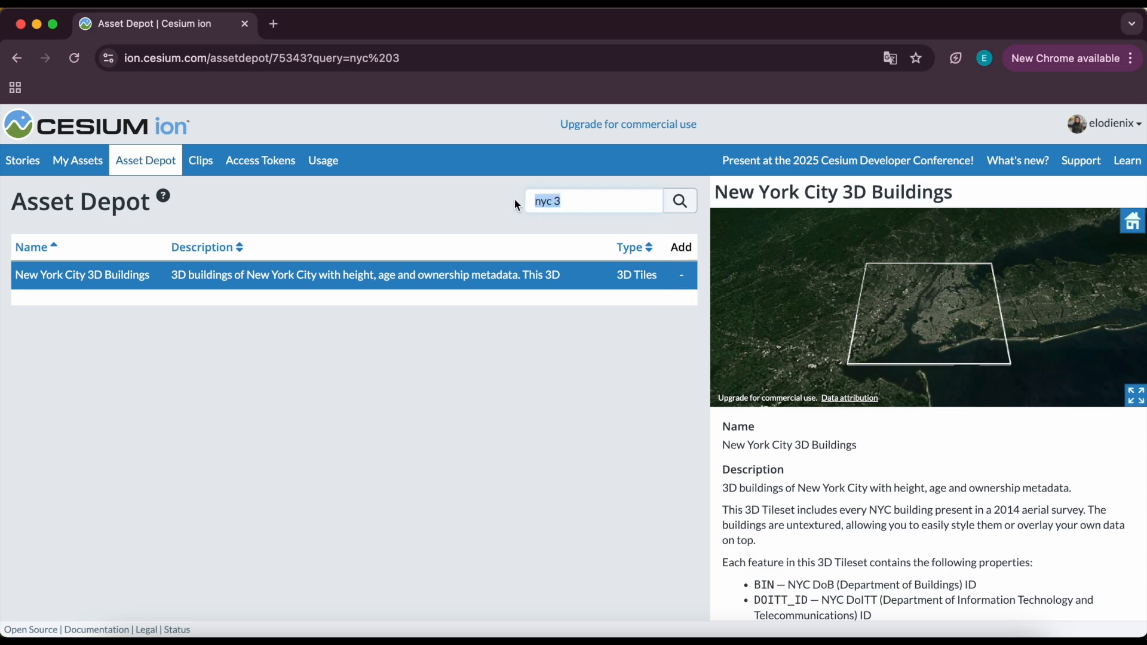
key("BackSpace")
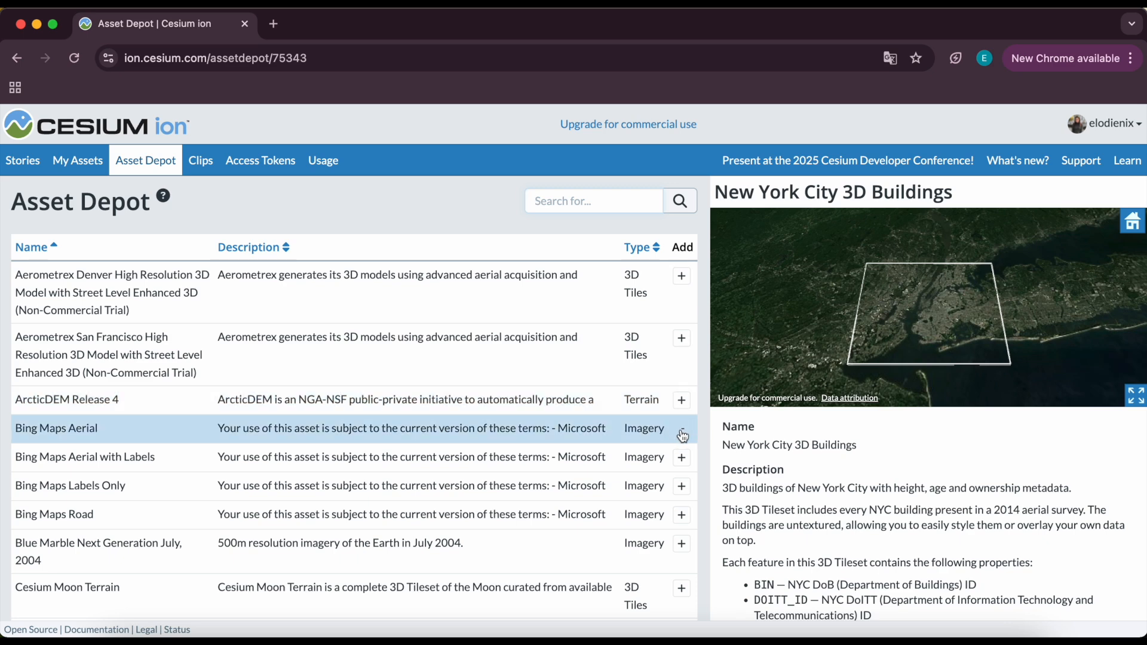
scroll(672, 436, "down", 3)
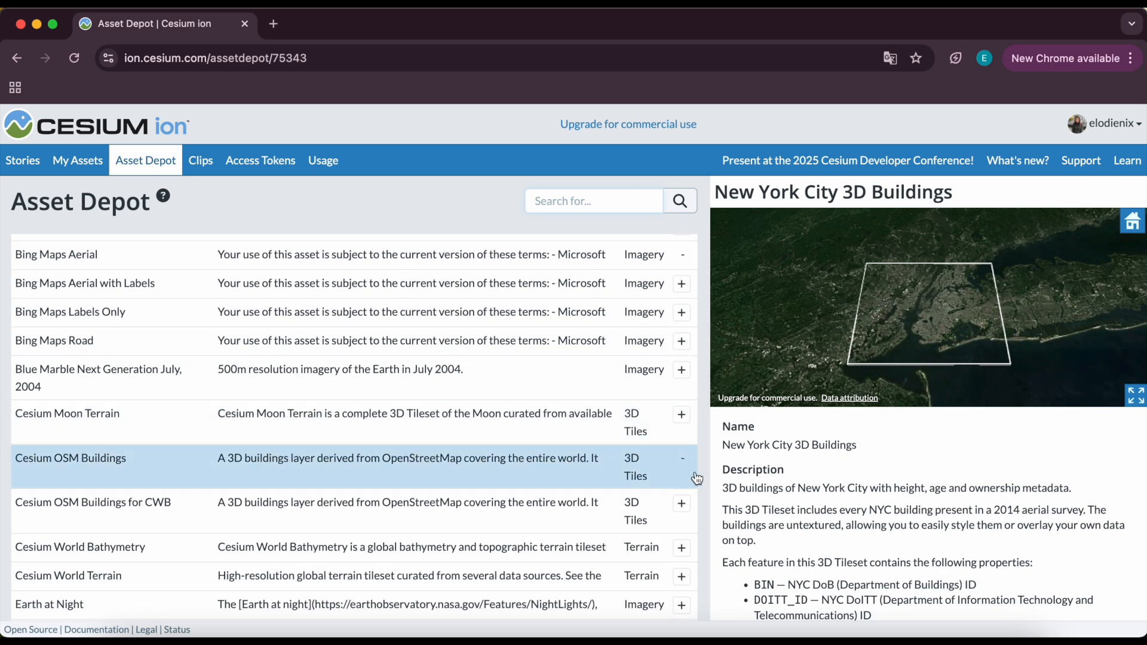
scroll(679, 474, "down", 4)
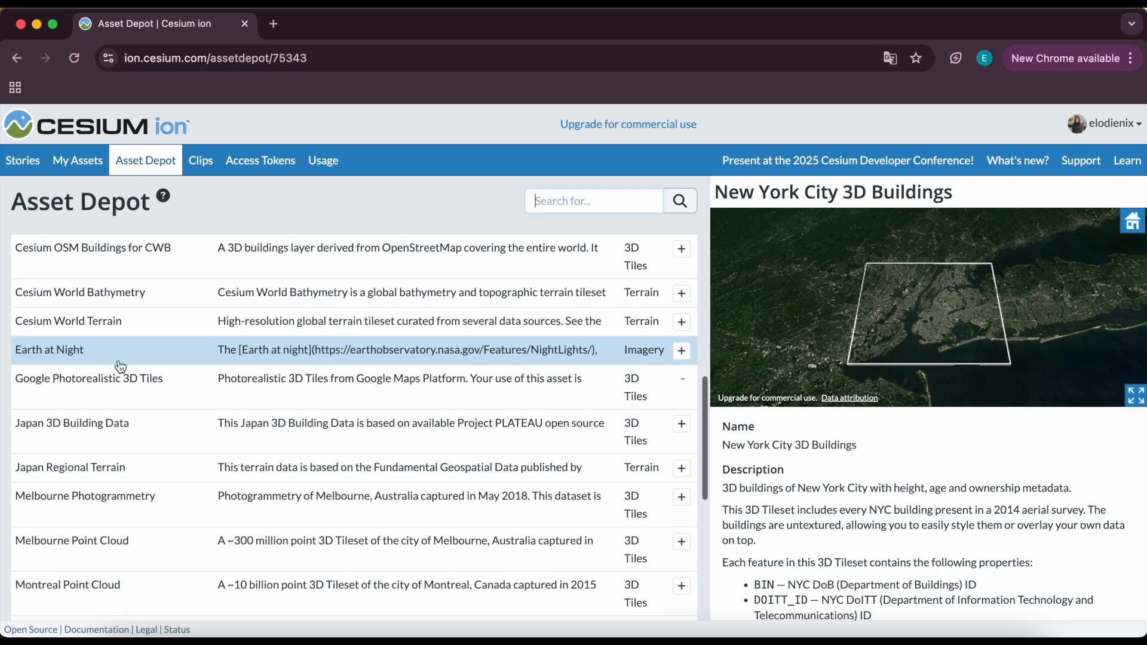
left_click(681, 380)
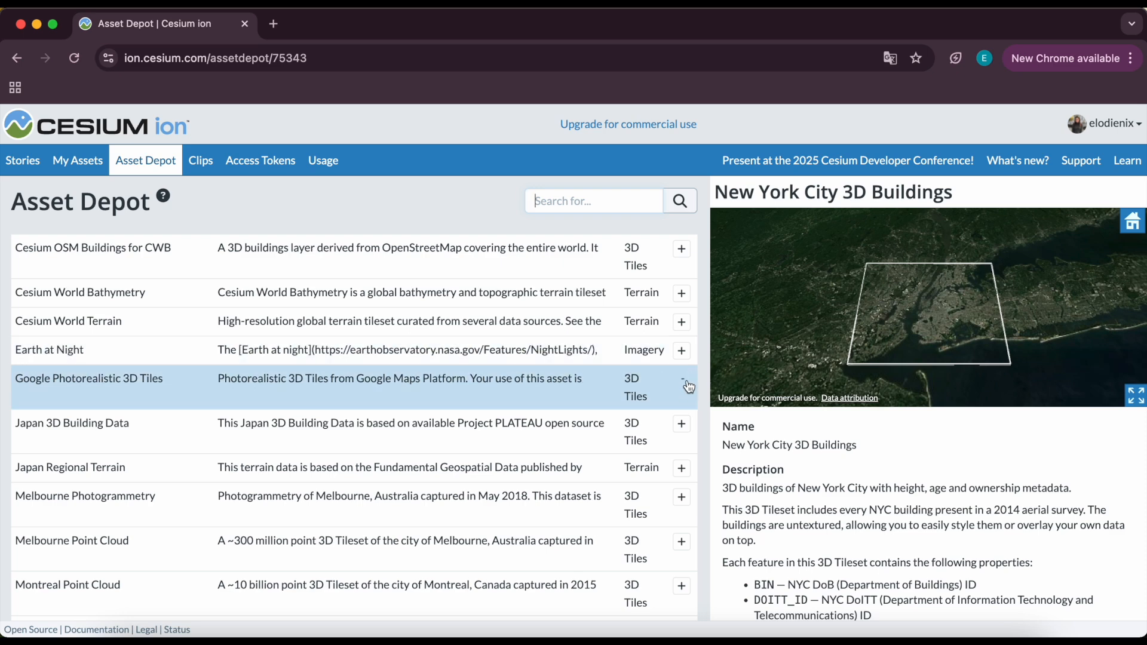
left_click(78, 160)
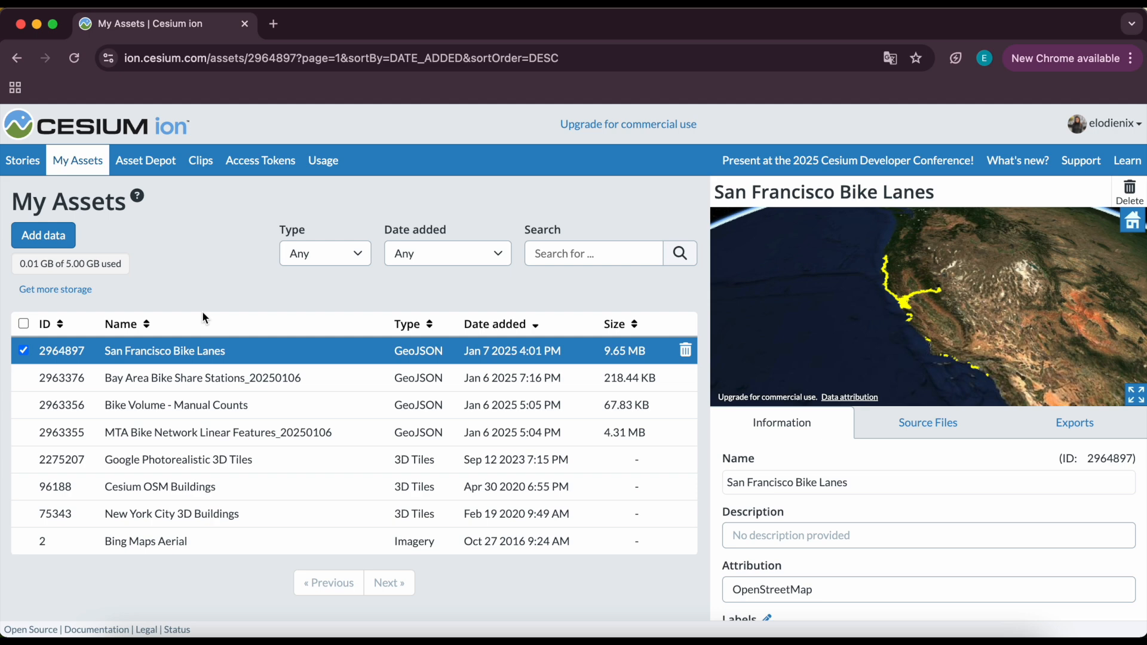
Go to Stories and create a new story.
left_click(33, 166)
key("super+bracketleft")
left_click(23, 171)
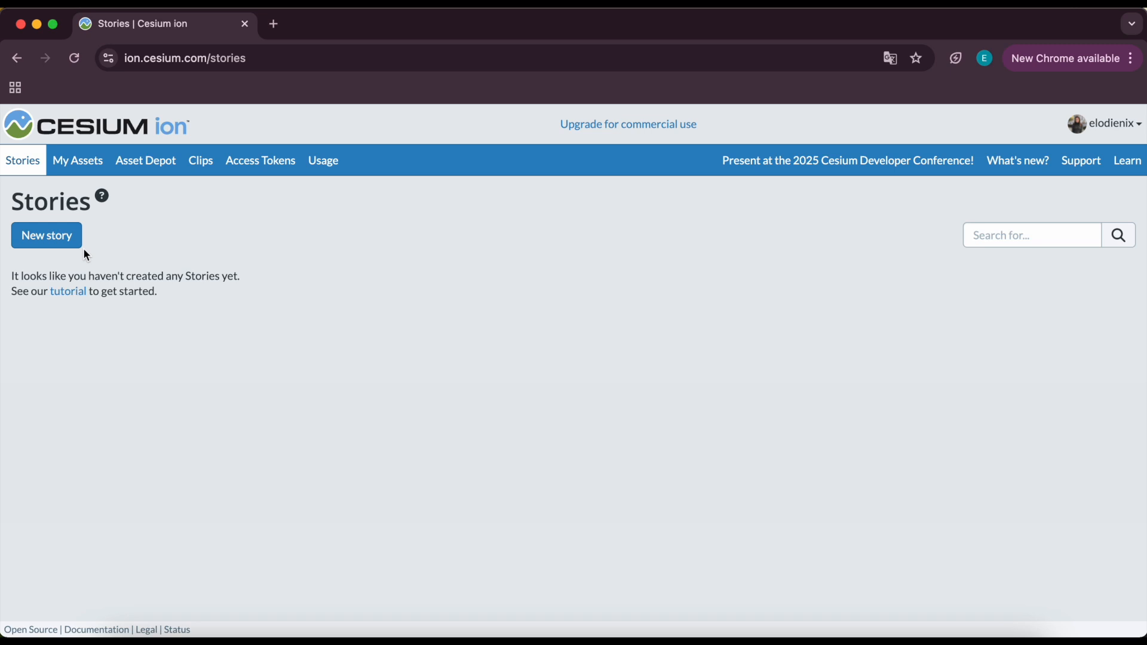
left_click(34, 242)
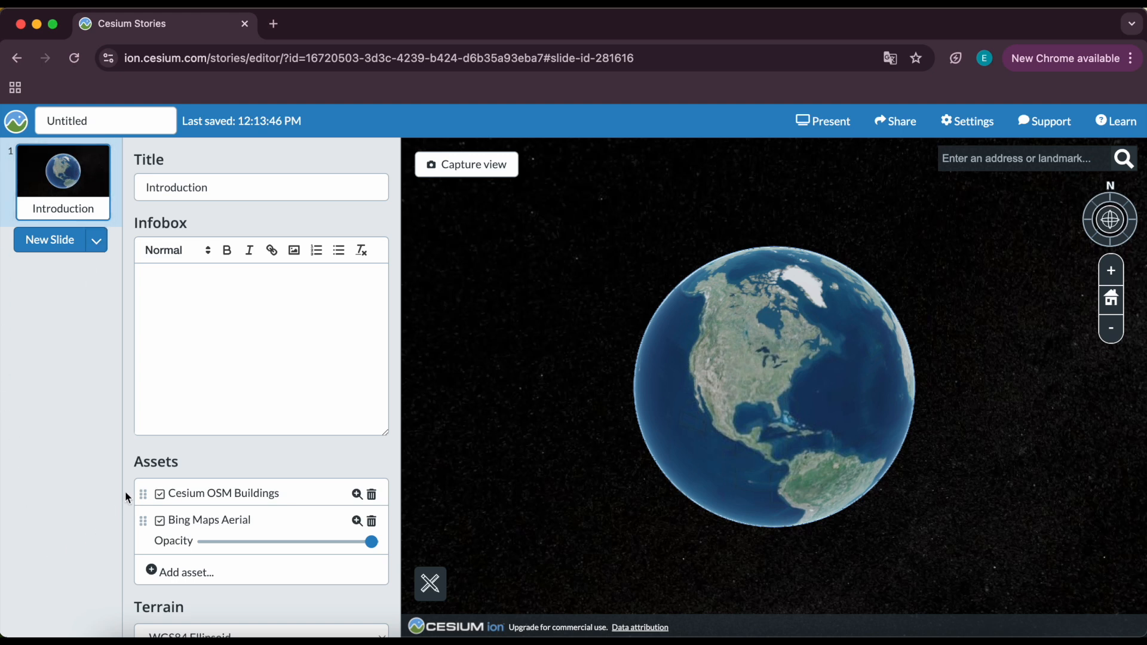
Review the new-slide type options and the slide's editing panel.
left_click(96, 241)
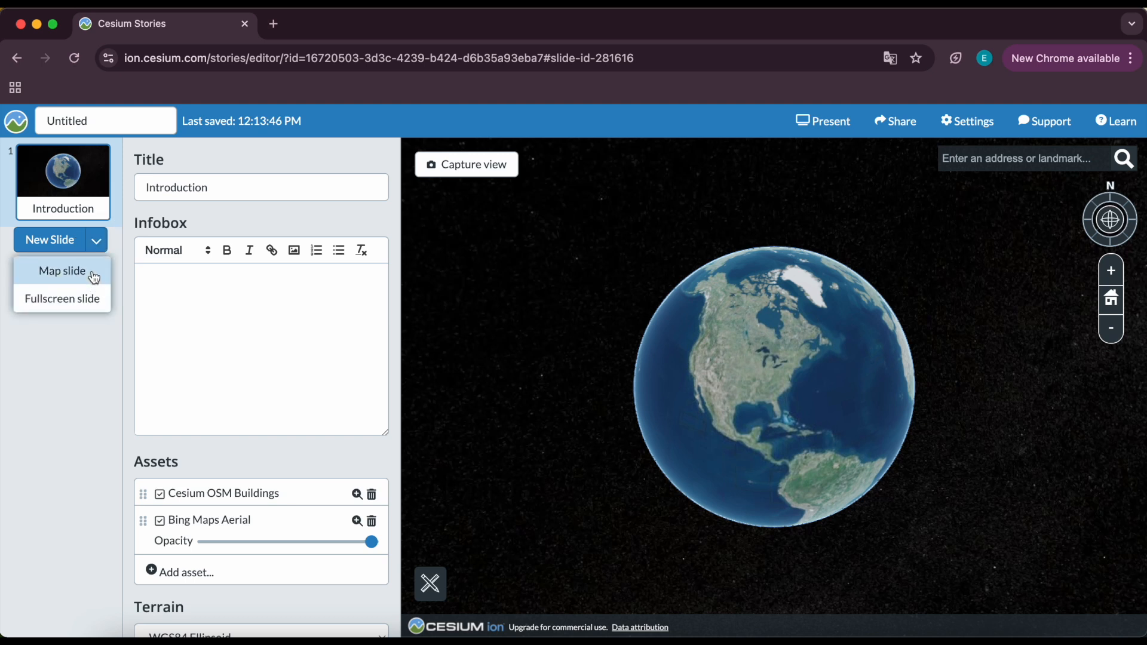
left_click(8, 245)
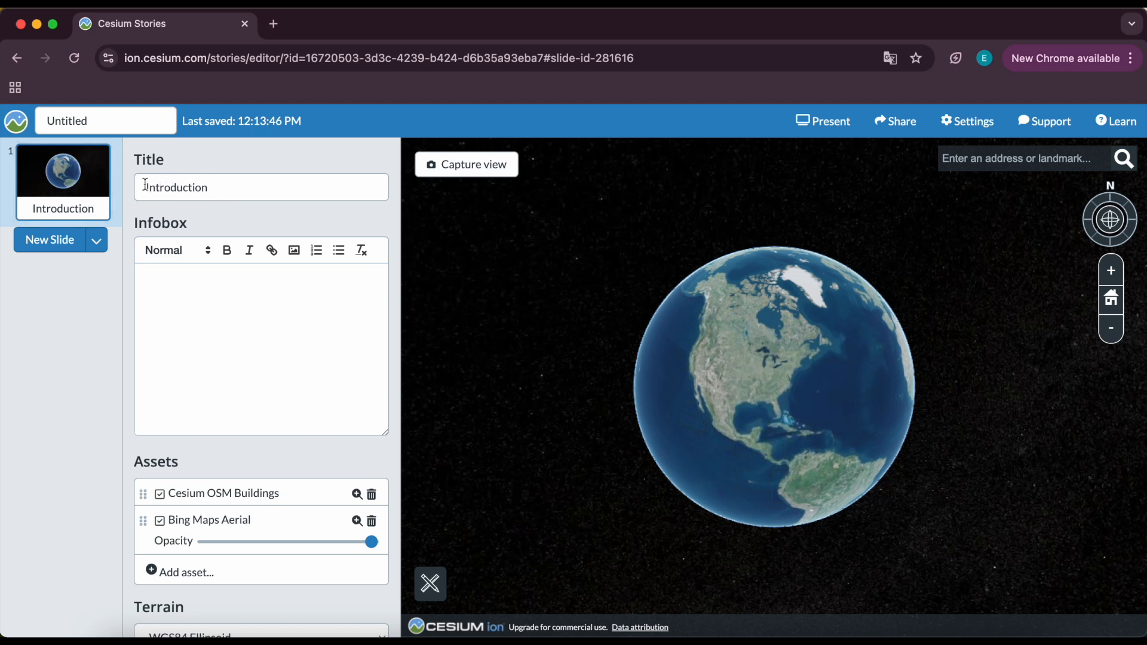
scroll(152, 457, "down", 8)
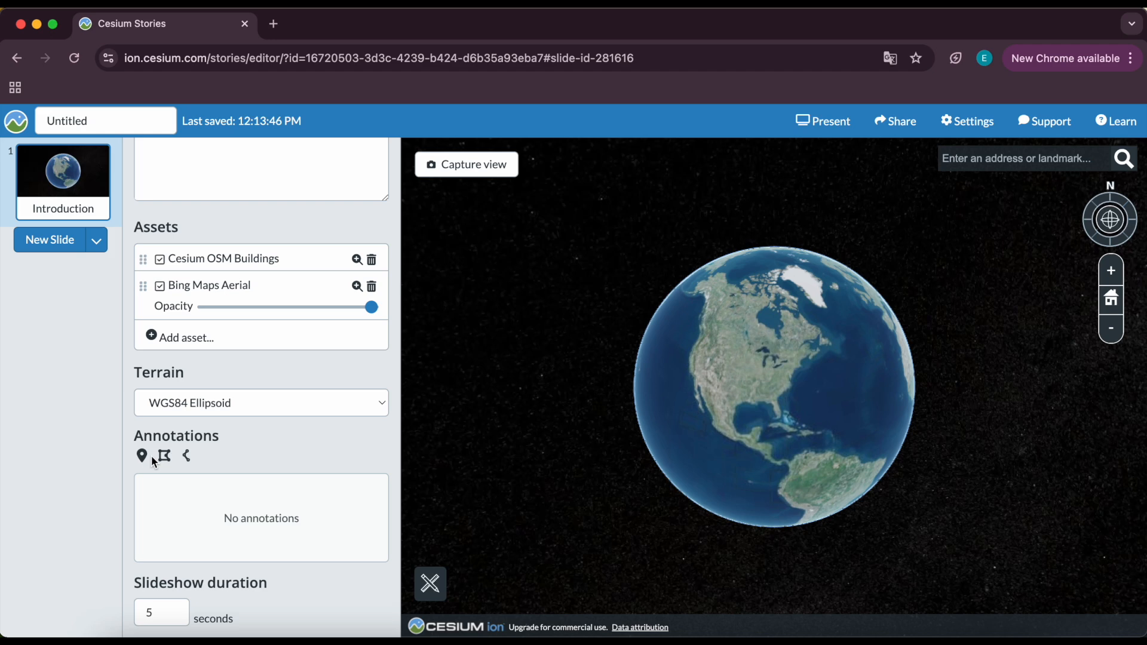
scroll(822, 401, "up", 10)
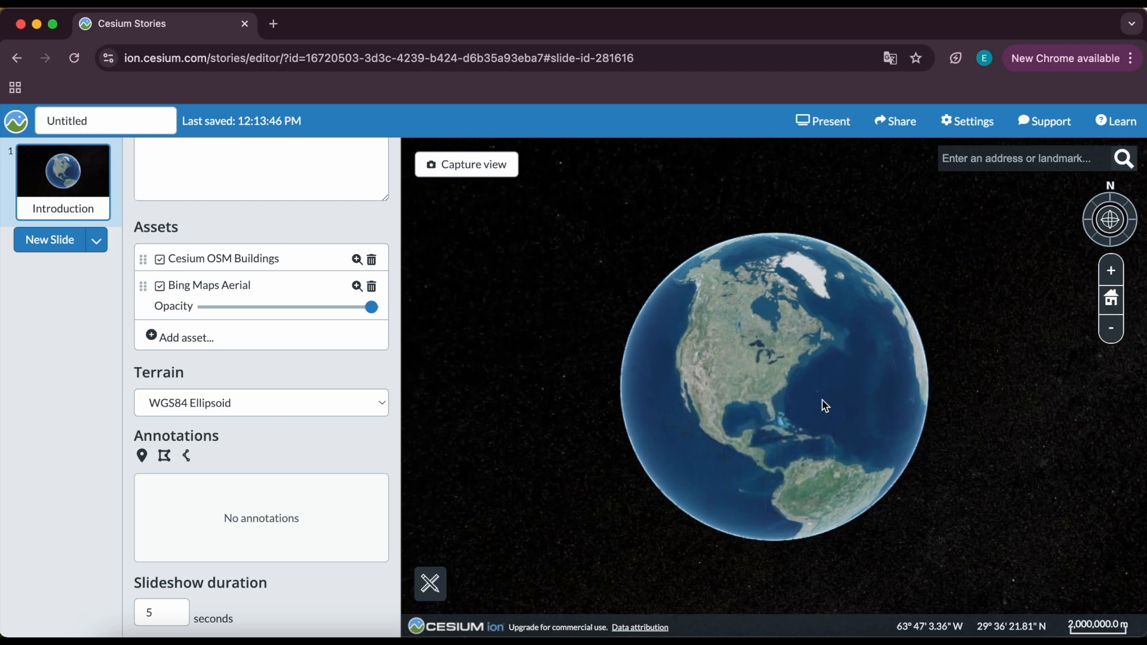
Navigate the globe in toward the US mid-Atlantic coast and tilt the view.
scroll(765, 389, "up", 3)
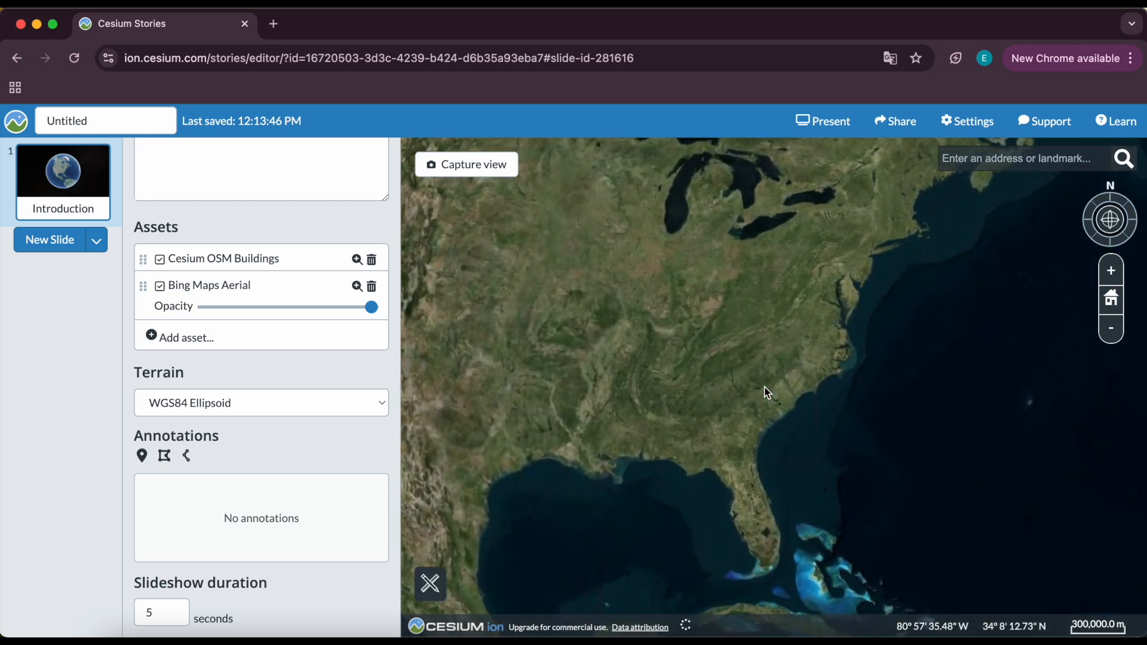
left_click_drag(891, 278, 815, 311)
left_click(1116, 272)
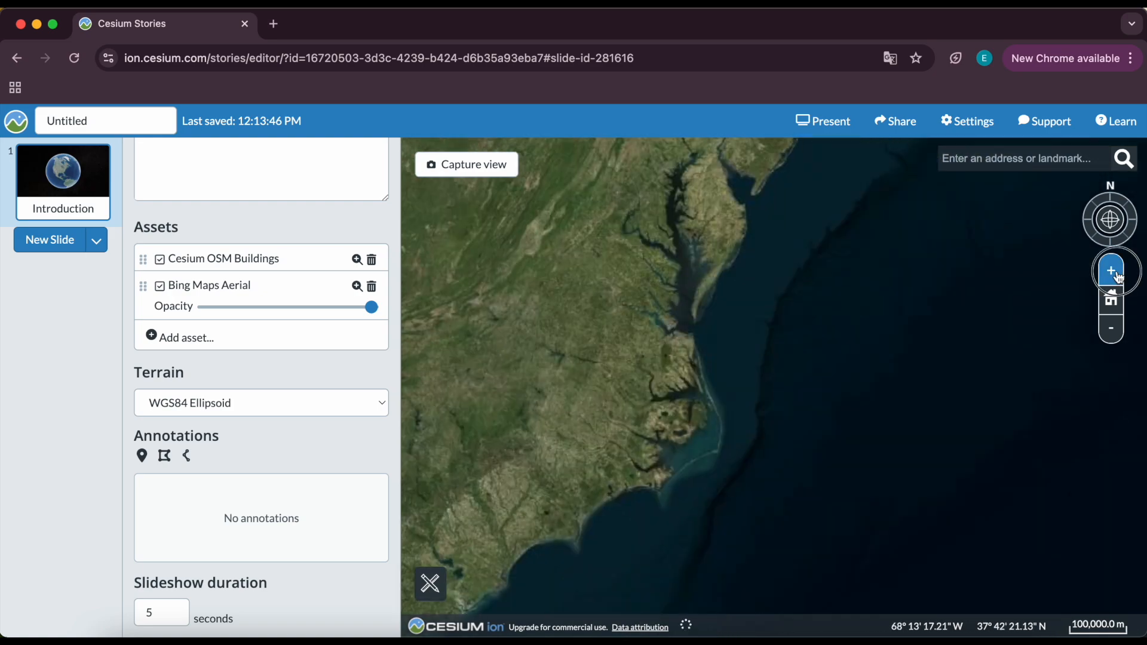
left_click(1117, 271)
left_click_drag(767, 195, 938, 468)
left_click_drag(841, 230, 980, 527)
left_click_drag(1113, 224, 1118, 190)
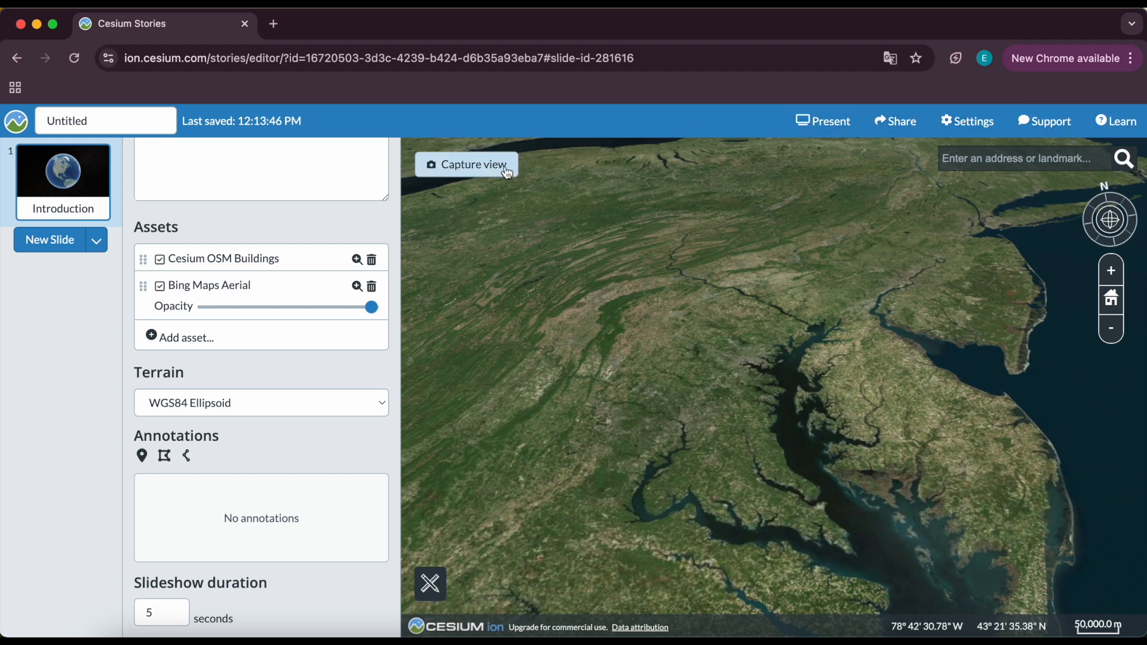
scroll(351, 357, "up", 5)
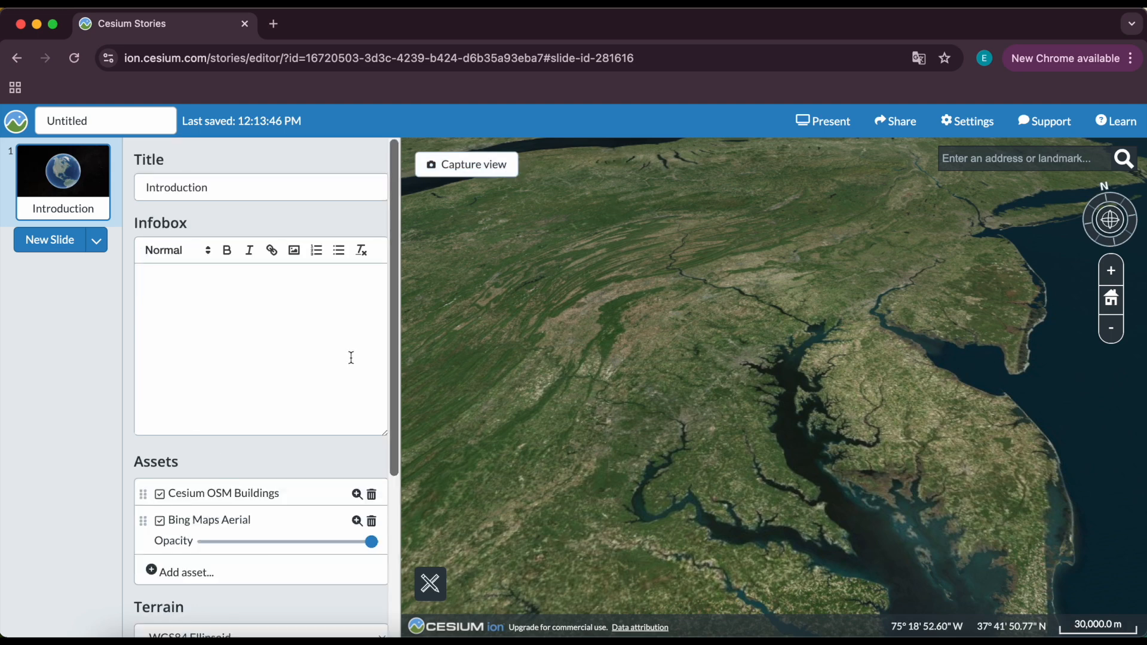
Search the globe for central park and fly to Central Park, NY.
left_click(967, 160)
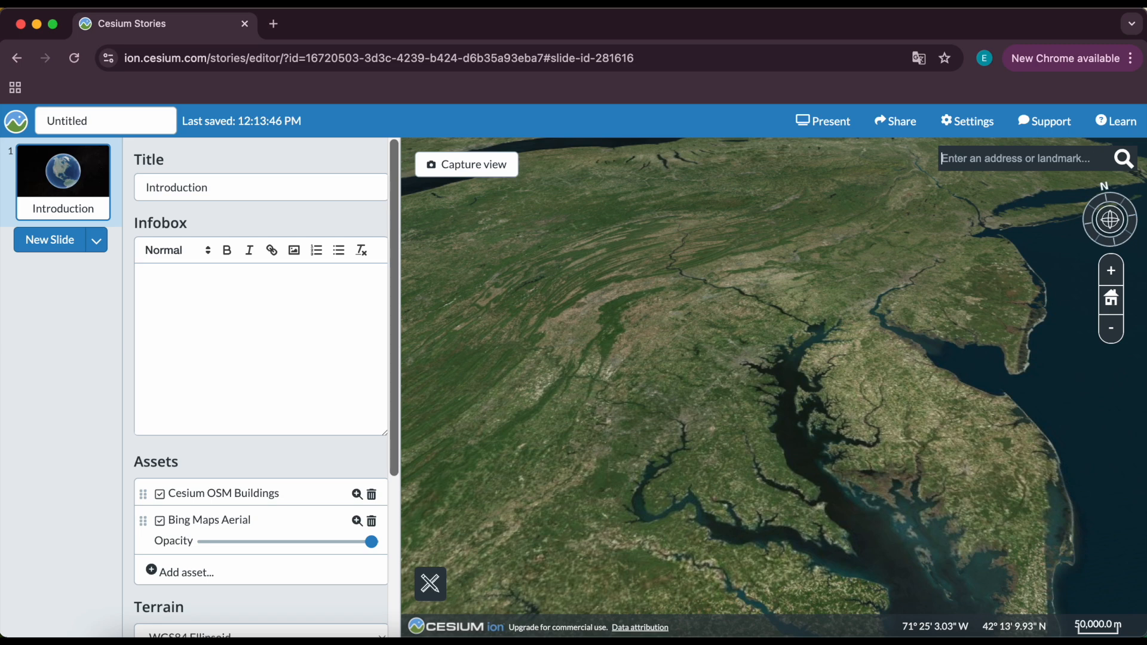
type("central park,")
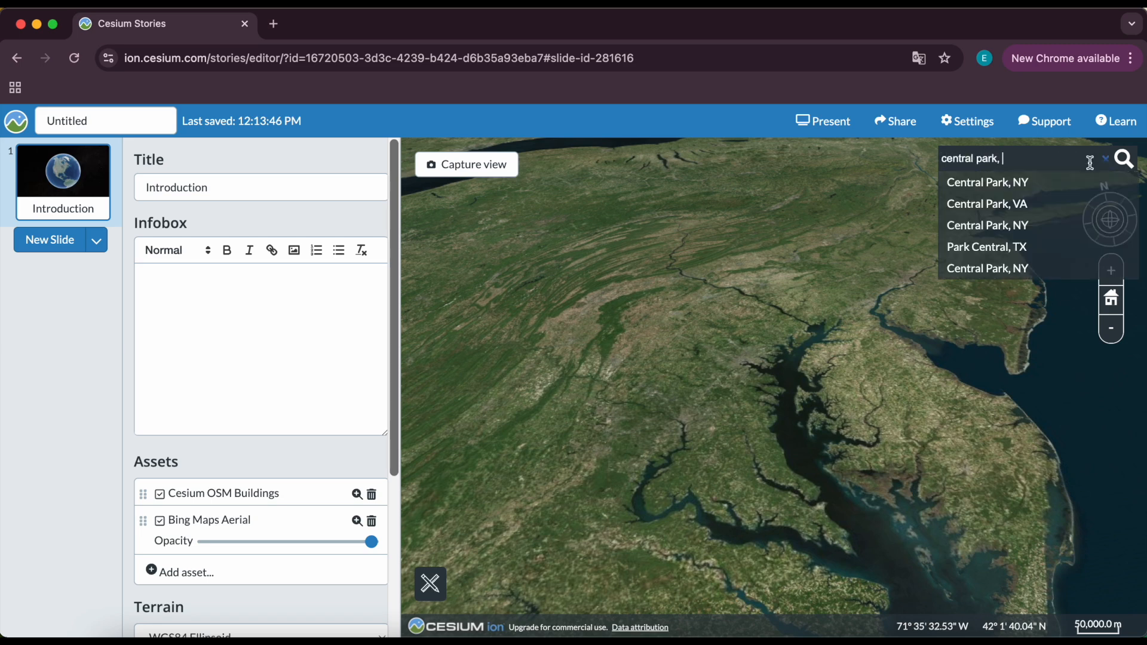
left_click(1051, 182)
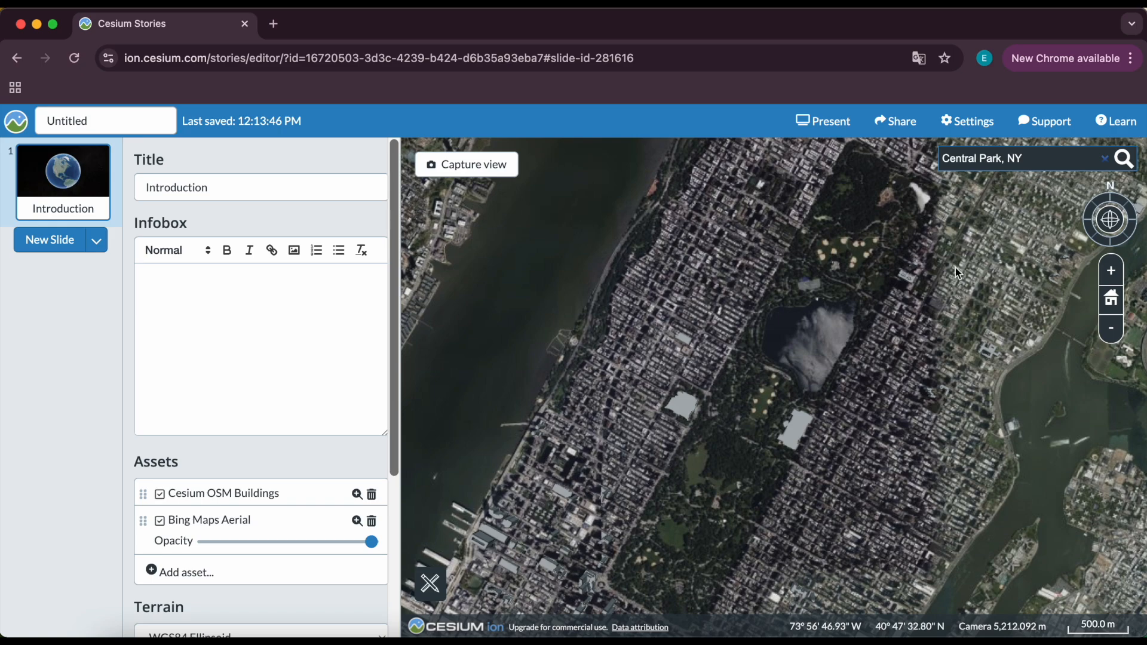
Zoom in, pan and tilt to an oblique 3D view of Central Park's southern edge, and capture it as the slide view.
scroll(724, 481, "up", 5)
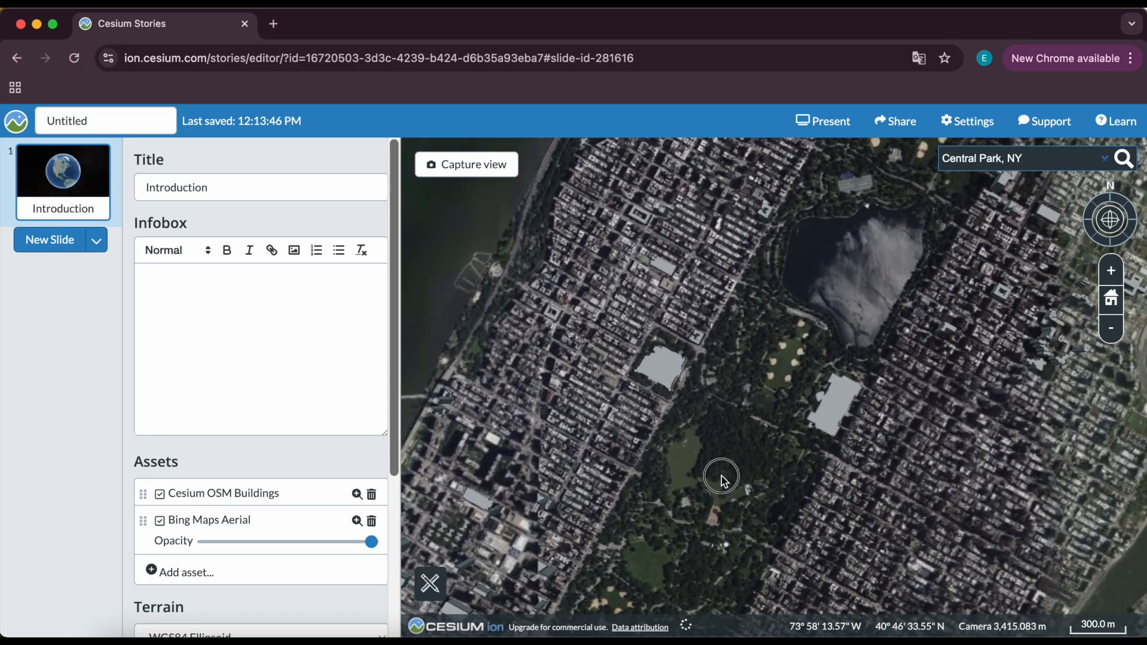
left_click_drag(722, 482, 725, 357)
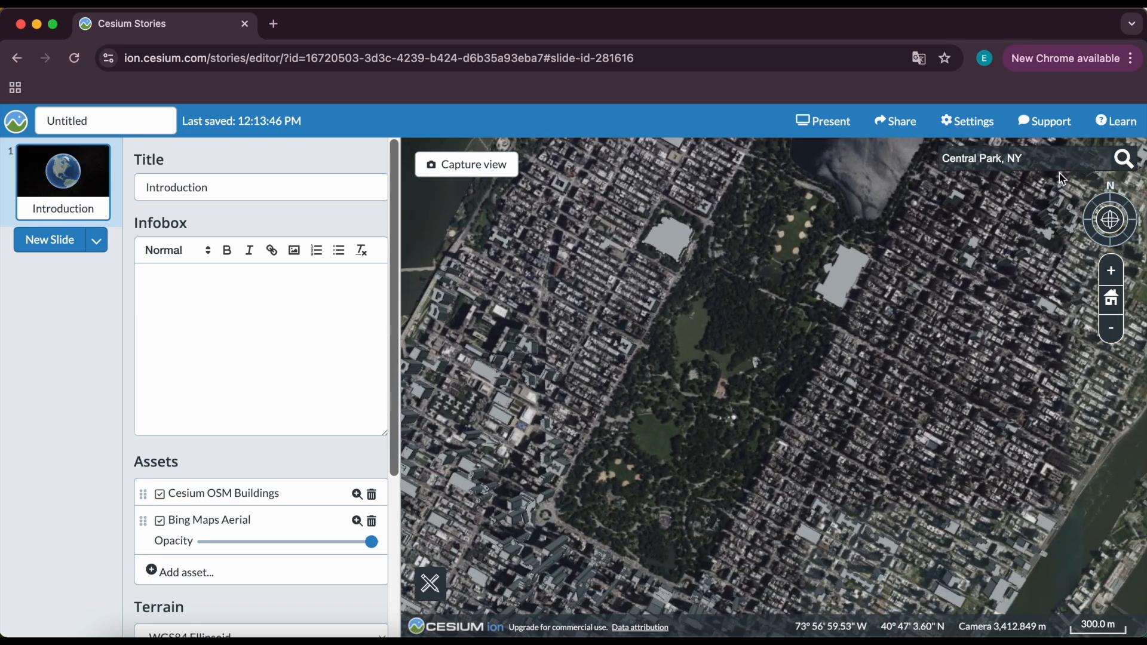
left_click_drag(1102, 199, 1135, 251)
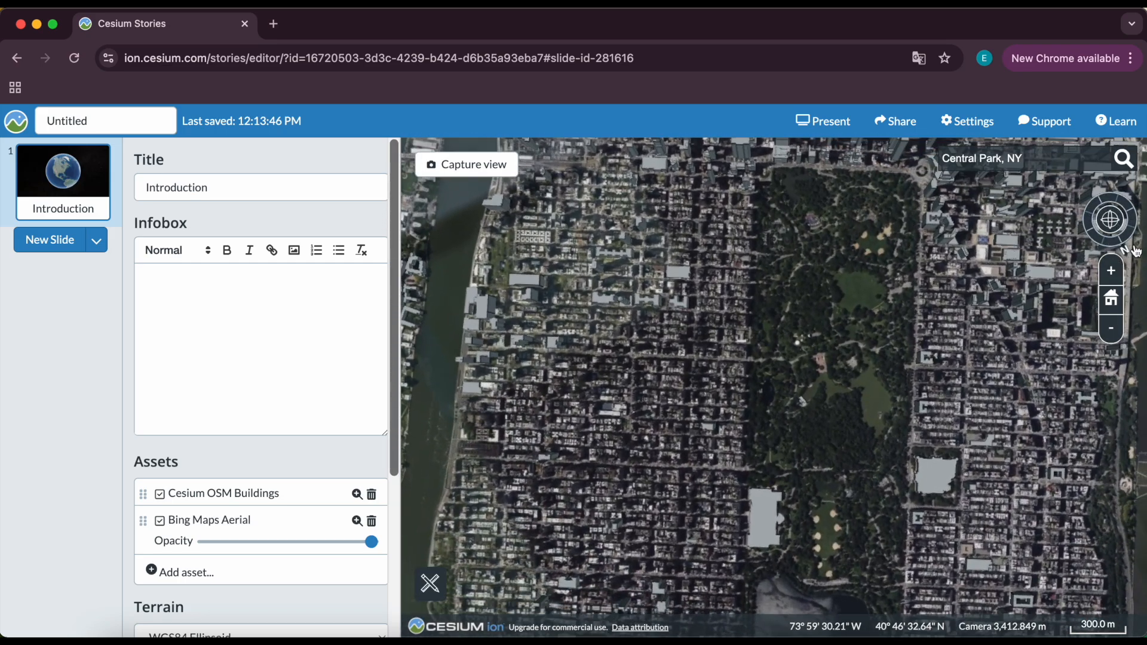
scroll(869, 177, "up", 3)
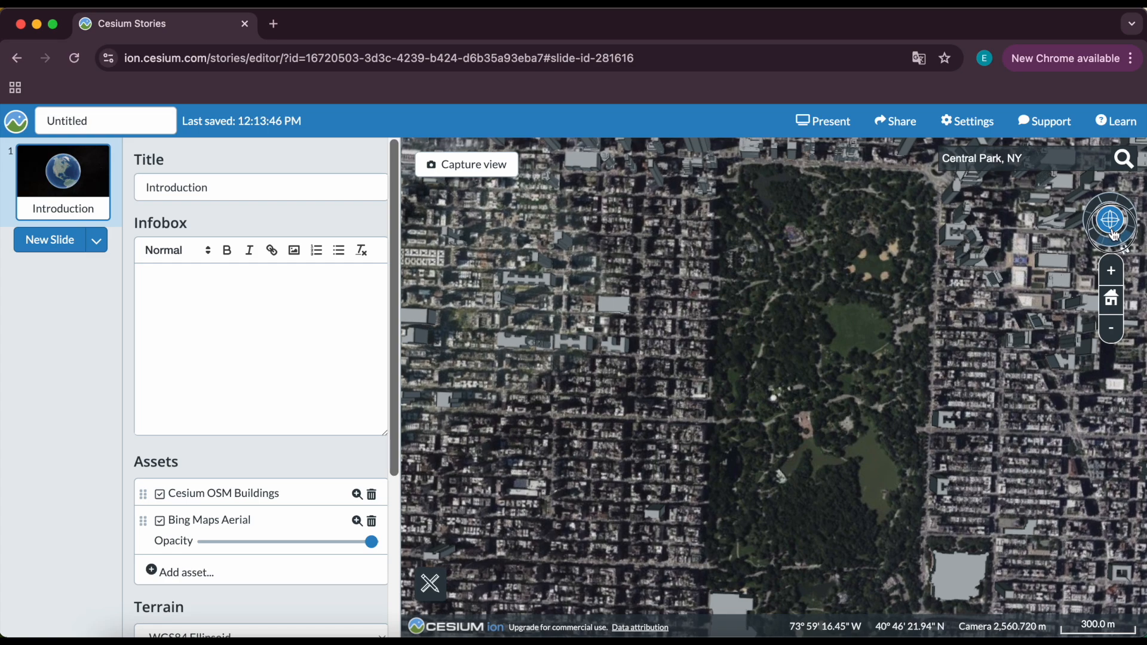
left_click_drag(1114, 229, 1114, 204)
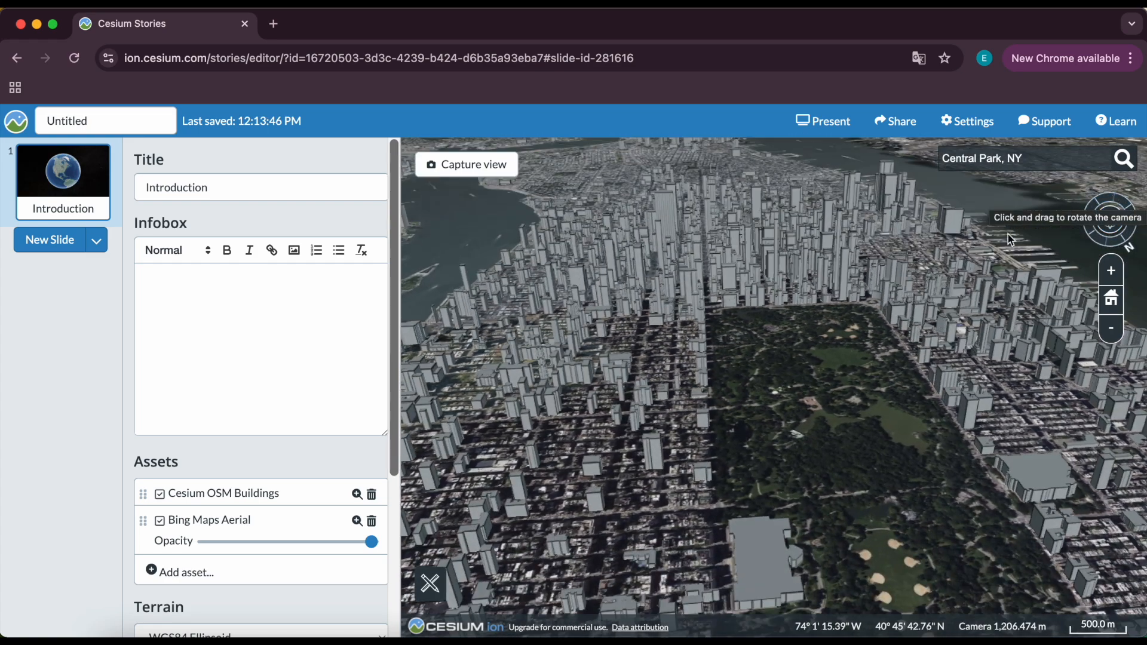
scroll(851, 289, "up", 5)
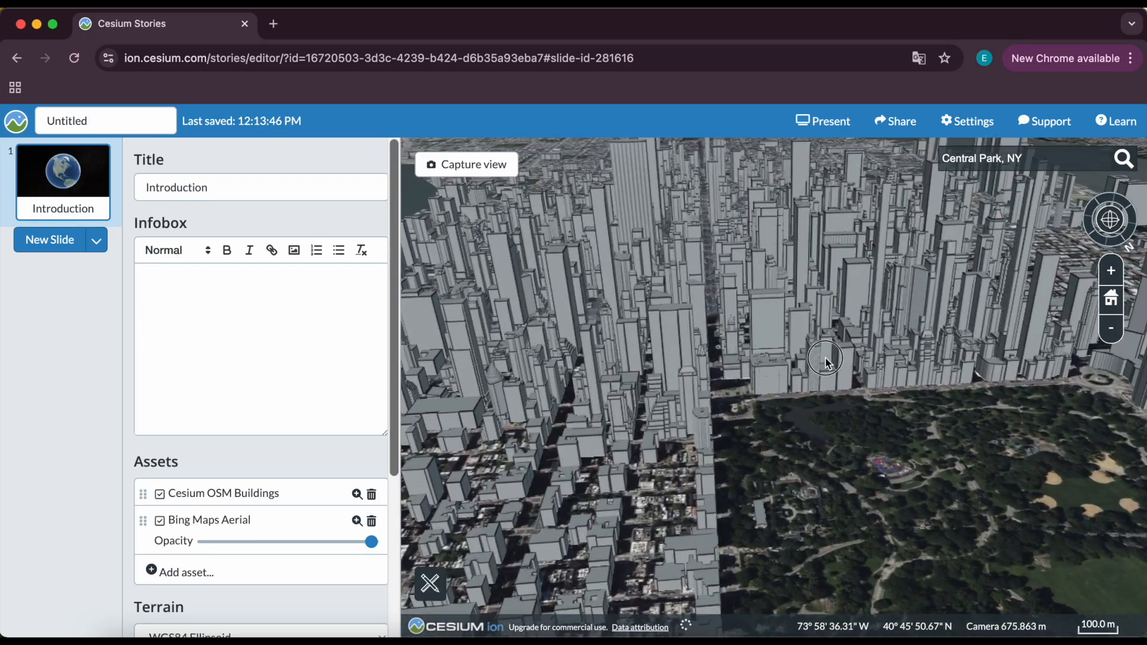
left_click_drag(825, 361, 761, 376)
left_click_drag(1111, 218, 1111, 217)
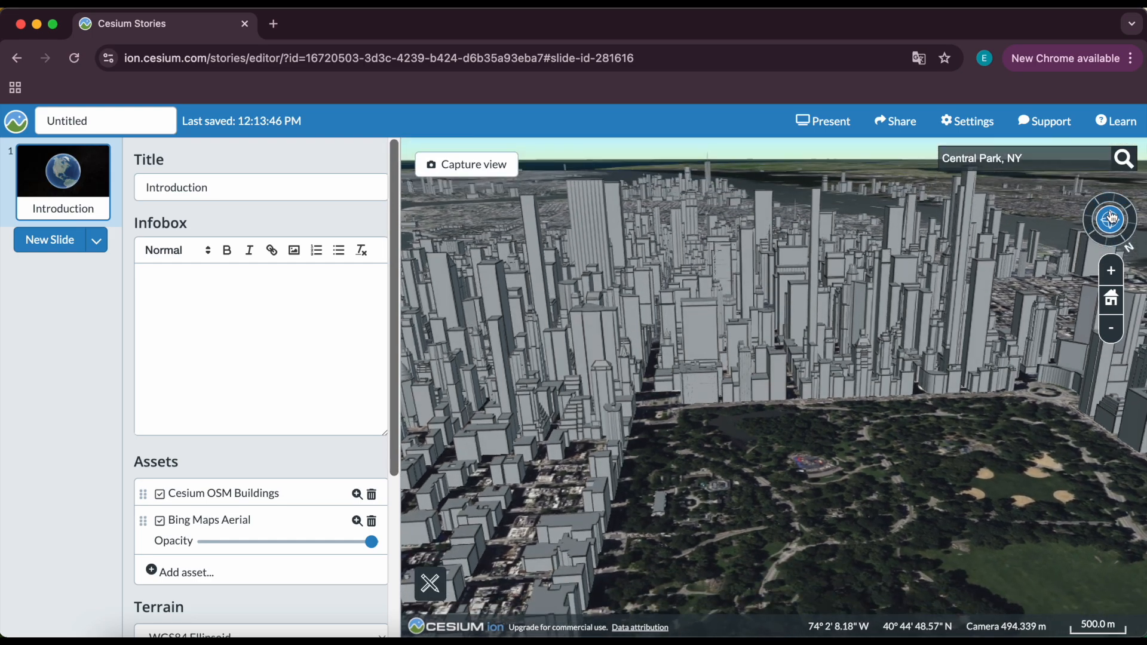
left_click(508, 165)
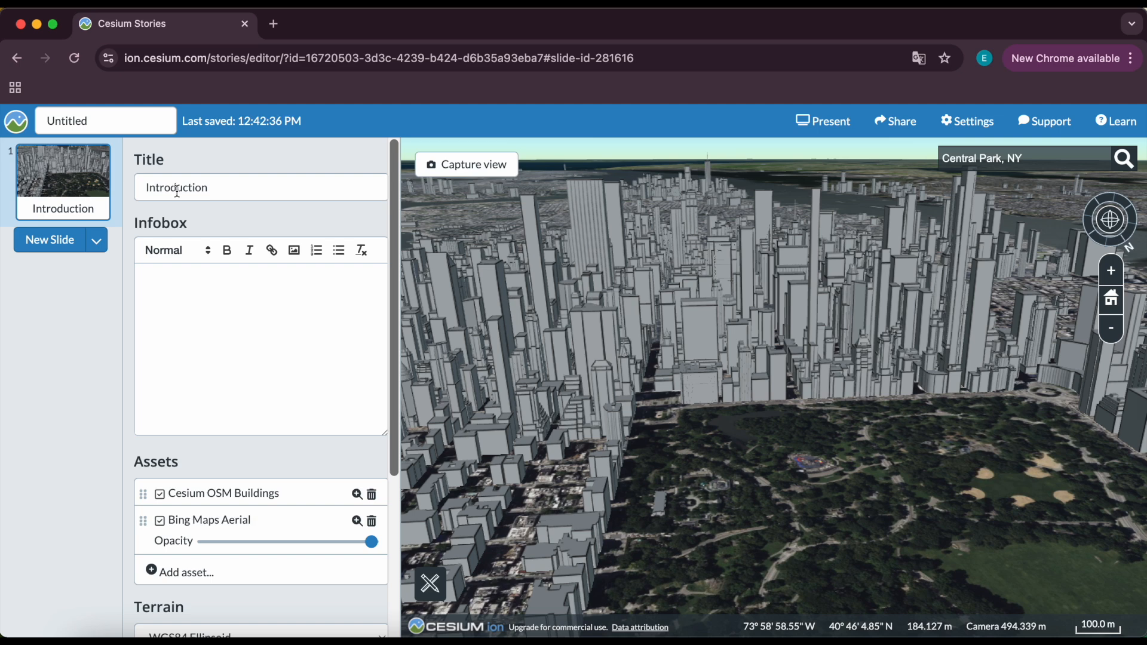
Replace the slide title with Exploring New York City's Urban Growth and Green Spaces.
left_click_drag(223, 187, 135, 195)
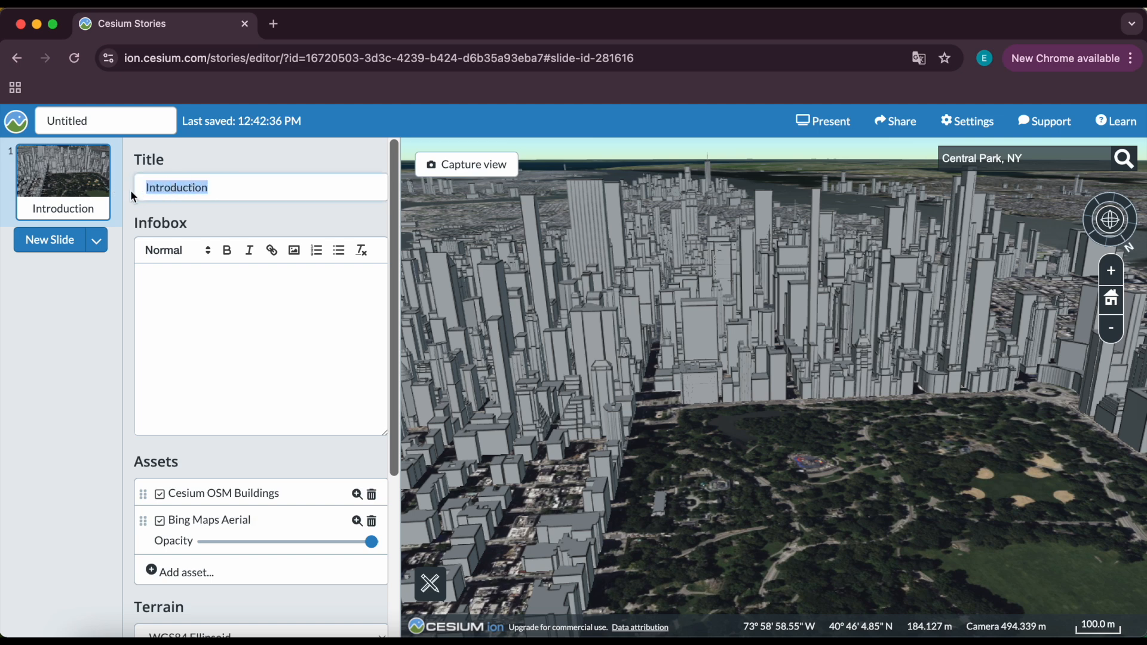
type("Exploring New York City's Urban Growth and Green Spaces")
left_click(154, 188)
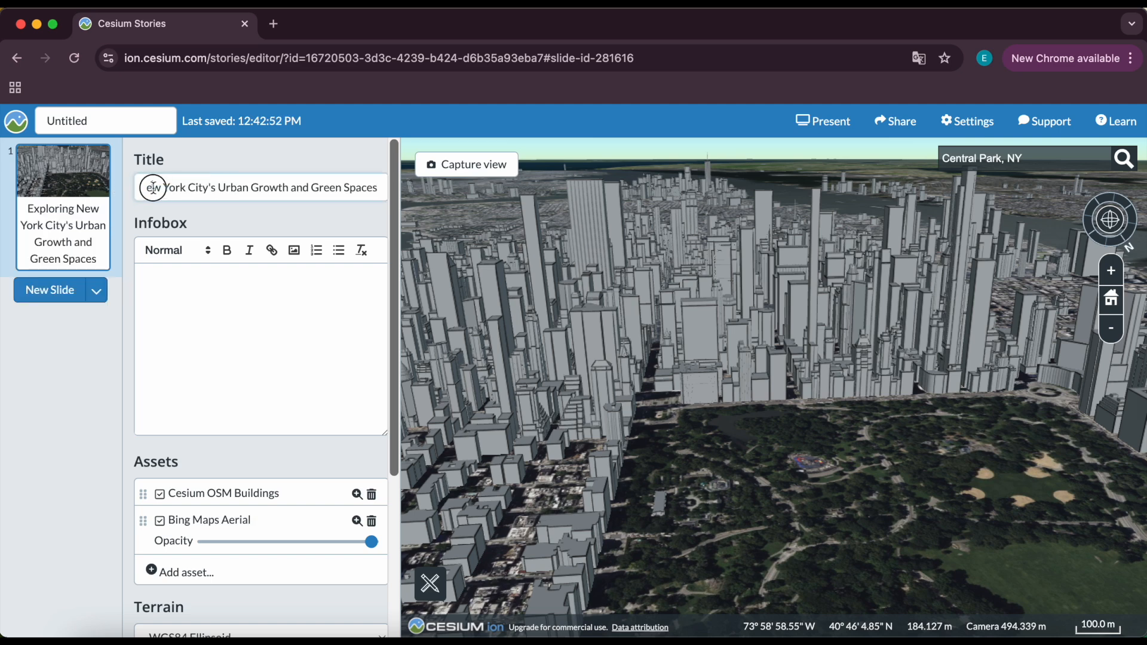
left_click(171, 287)
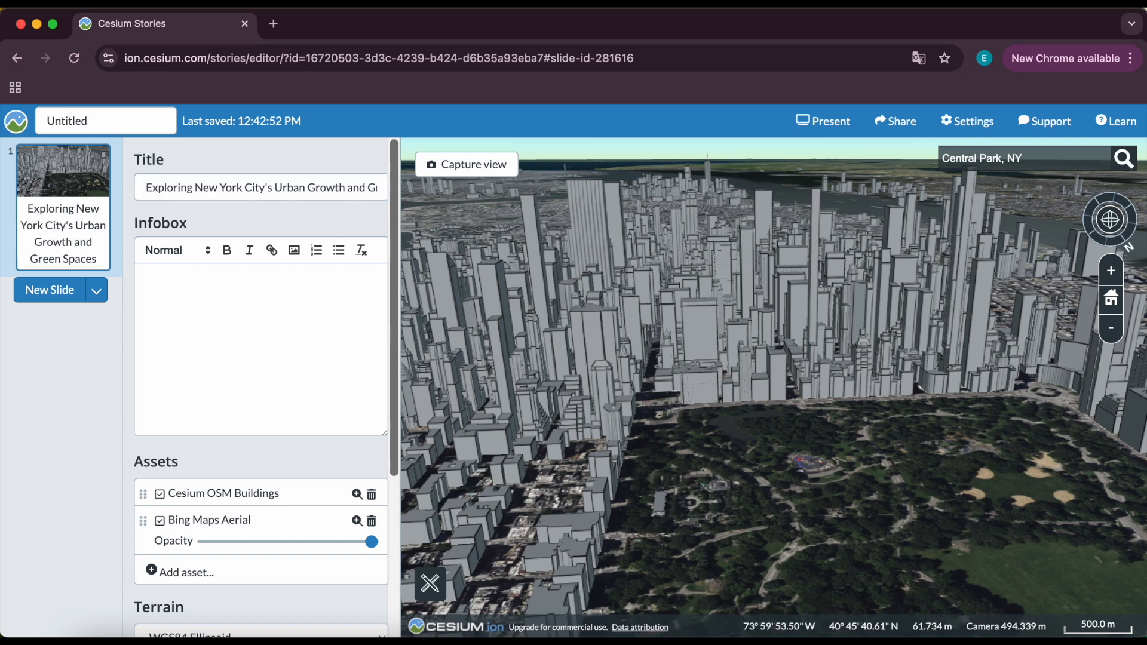
Paste the introduction text into the slide's infobox, remove the bullet, and split it into two paragraphs.
key("super+Tab")
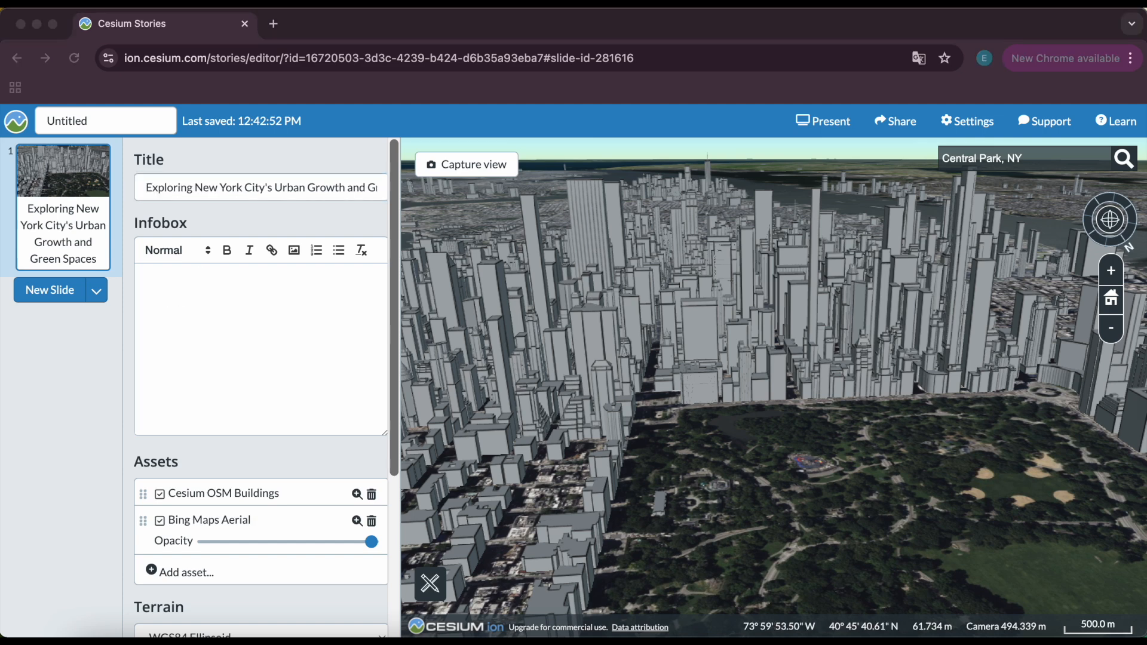
left_click(182, 296)
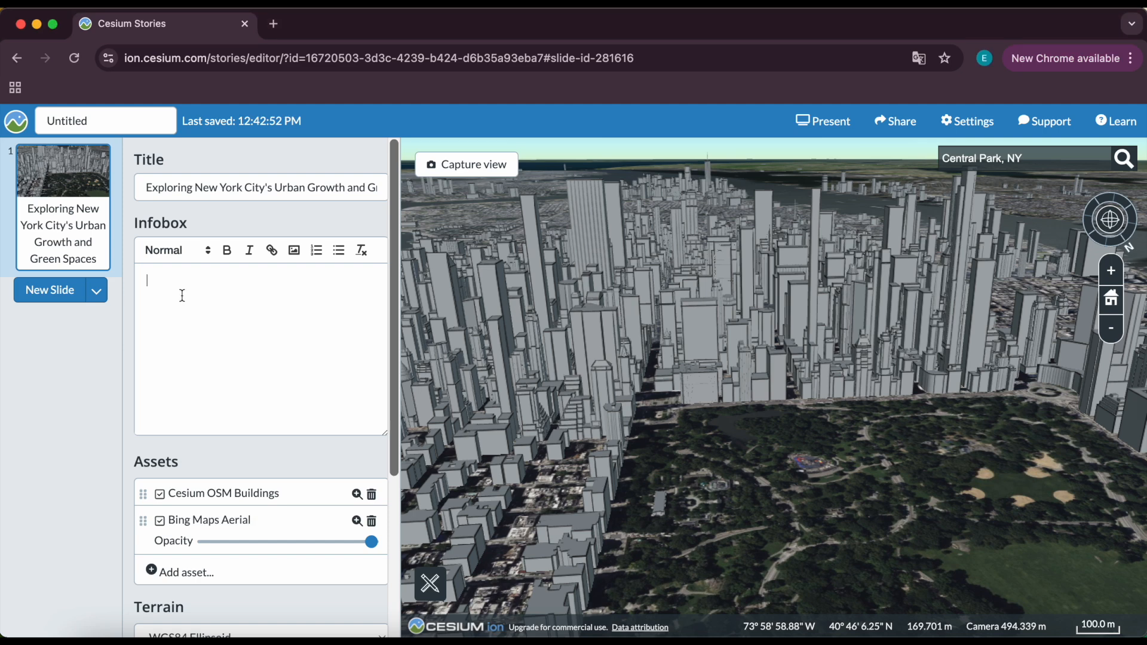
type("New York City is a dense and ever-evolving metropolis. The relationship between its built environment and green spaces is critical for sustainability and quality of life. This story explores how NYC has grown over time, how green spaces are distributed across the city, and how data can help us better understand urban planning.")
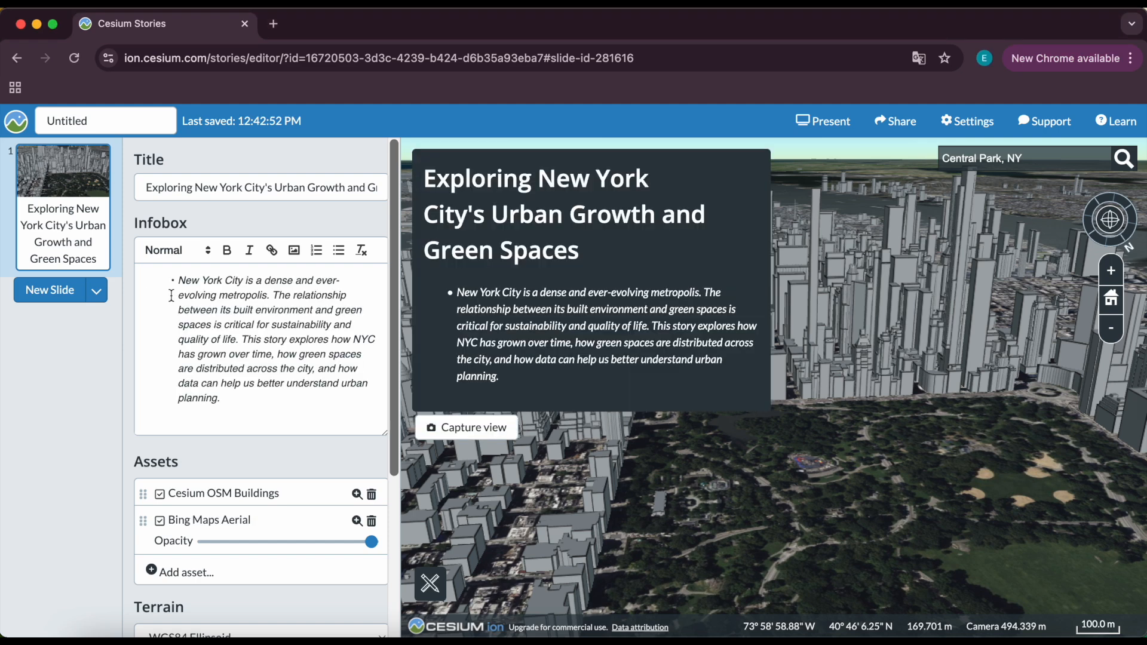
key("BackSpace")
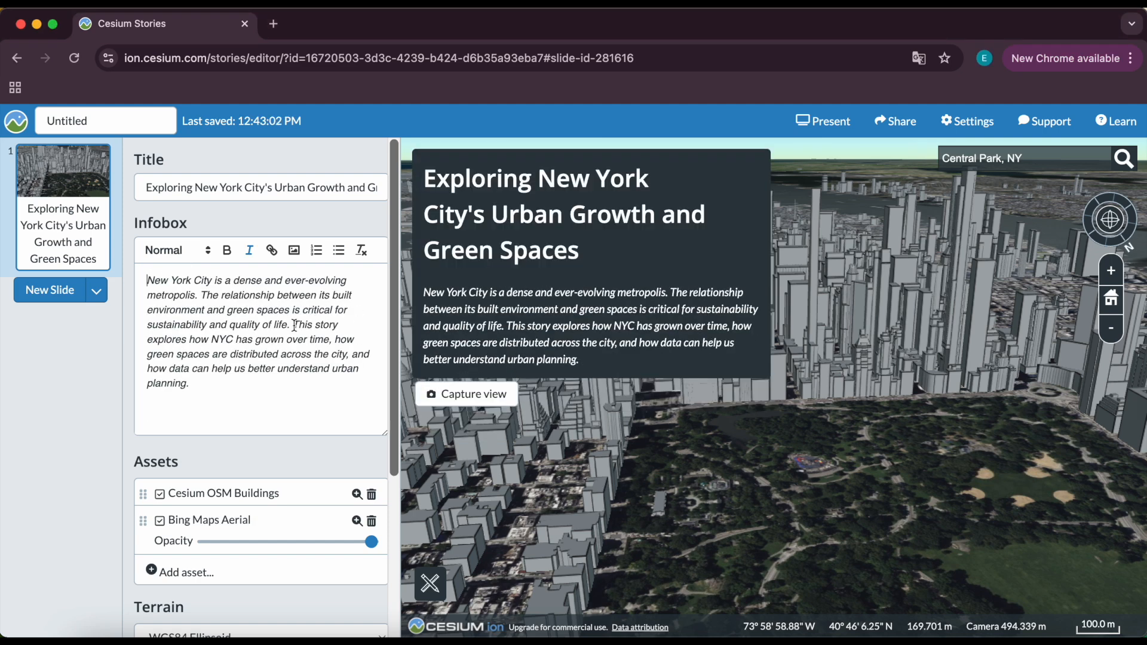
left_click(294, 325)
key("Return")
key("Return")
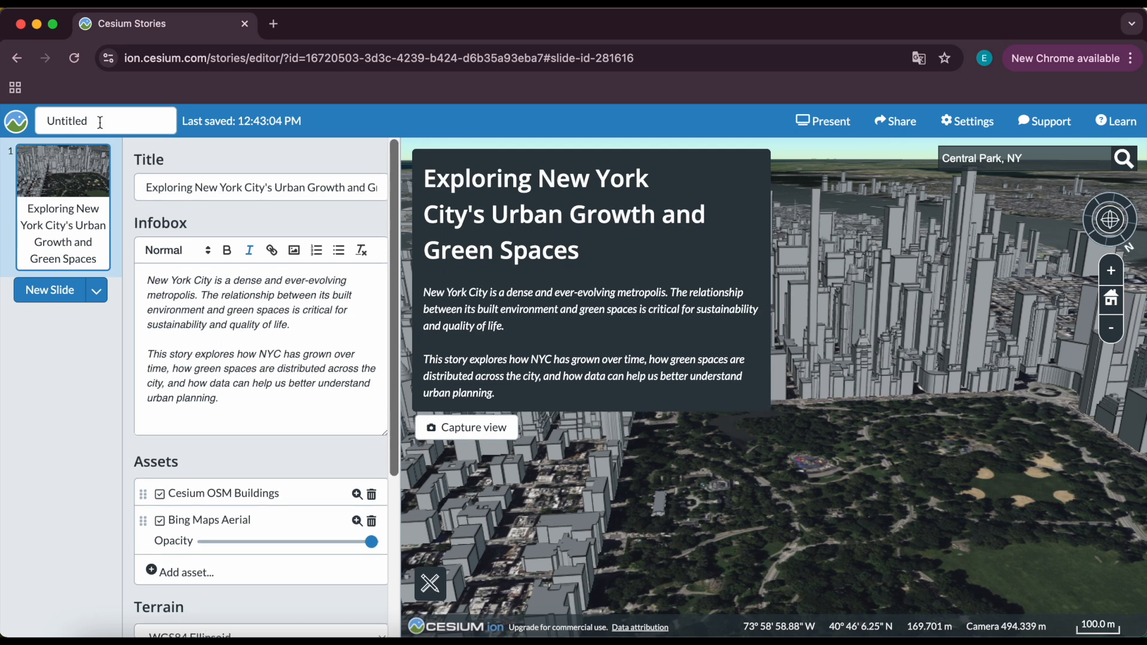
Rename the story as New York City's Urban Growth and Green Space Distribution.
double_click(99, 123)
type("New York")
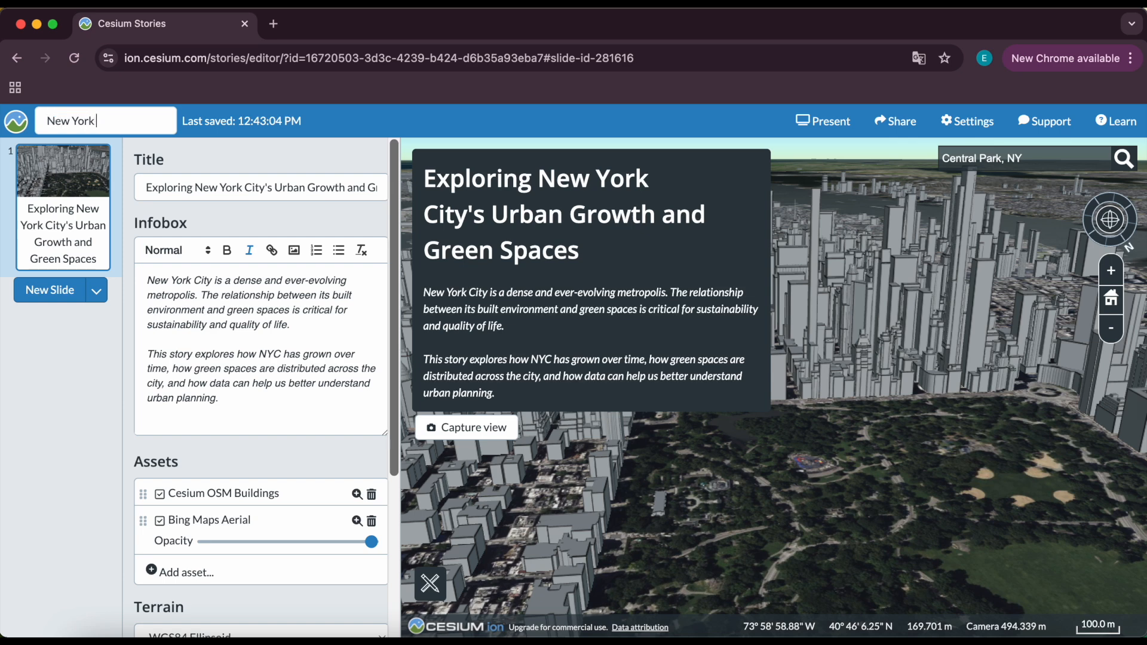
type(" City's Urban Growth and")
type(" Green Space D")
type("istribution")
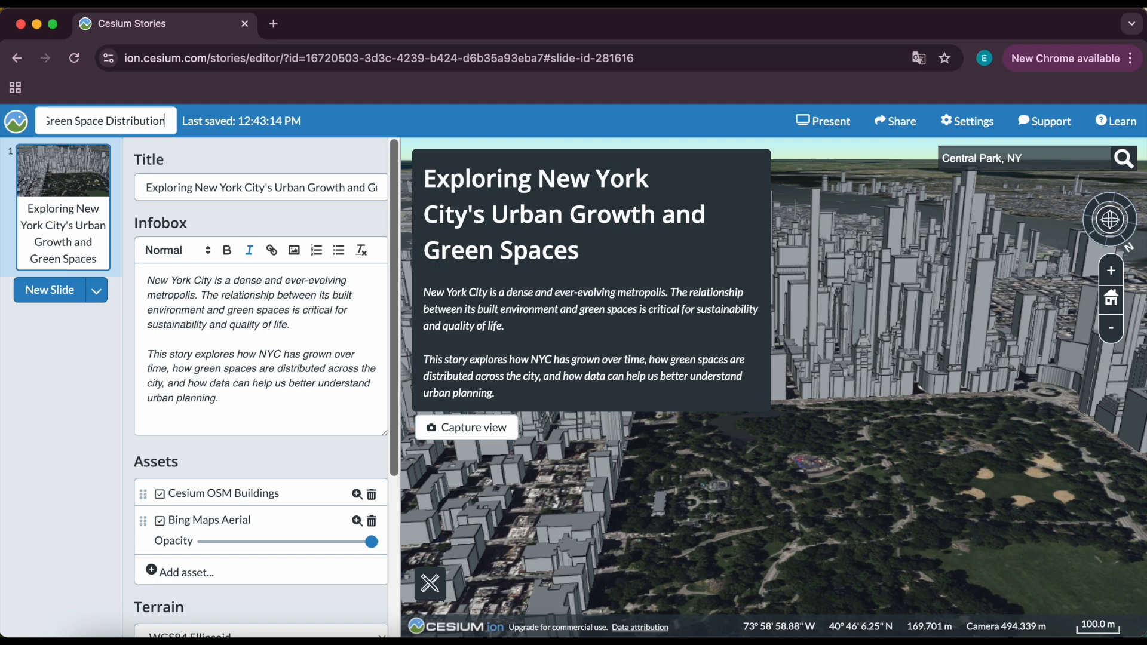
Present the story, orbit the view, and open The Ritz-Carlton building's property information.
left_click(825, 125)
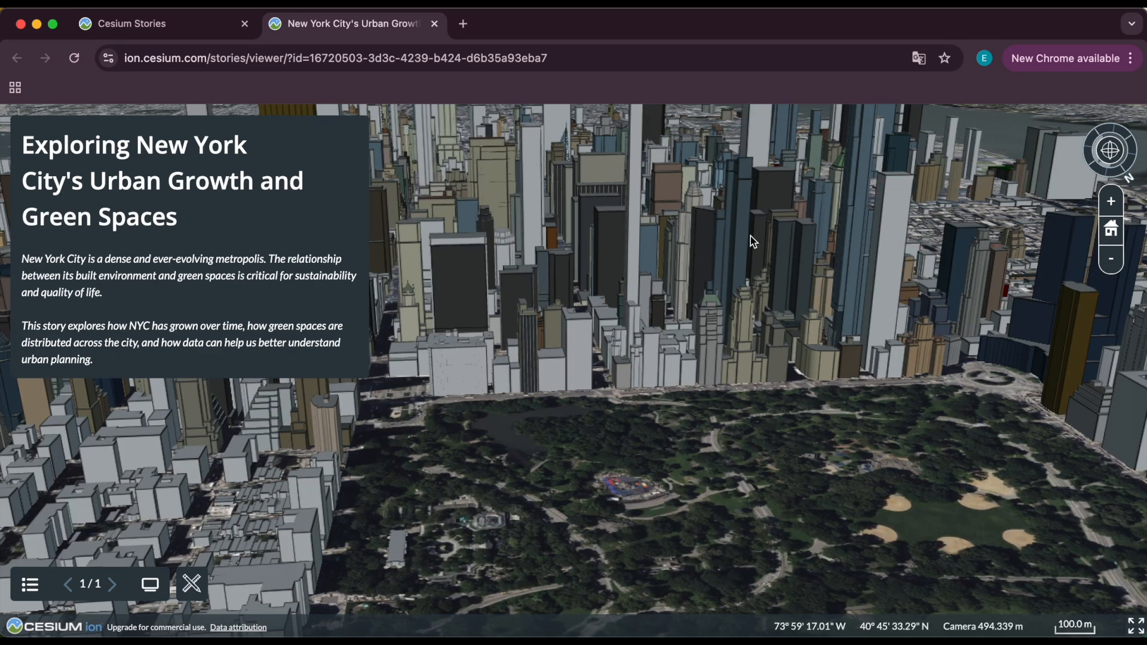
left_click_drag(715, 472, 712, 426)
left_click_drag(757, 257, 909, 368)
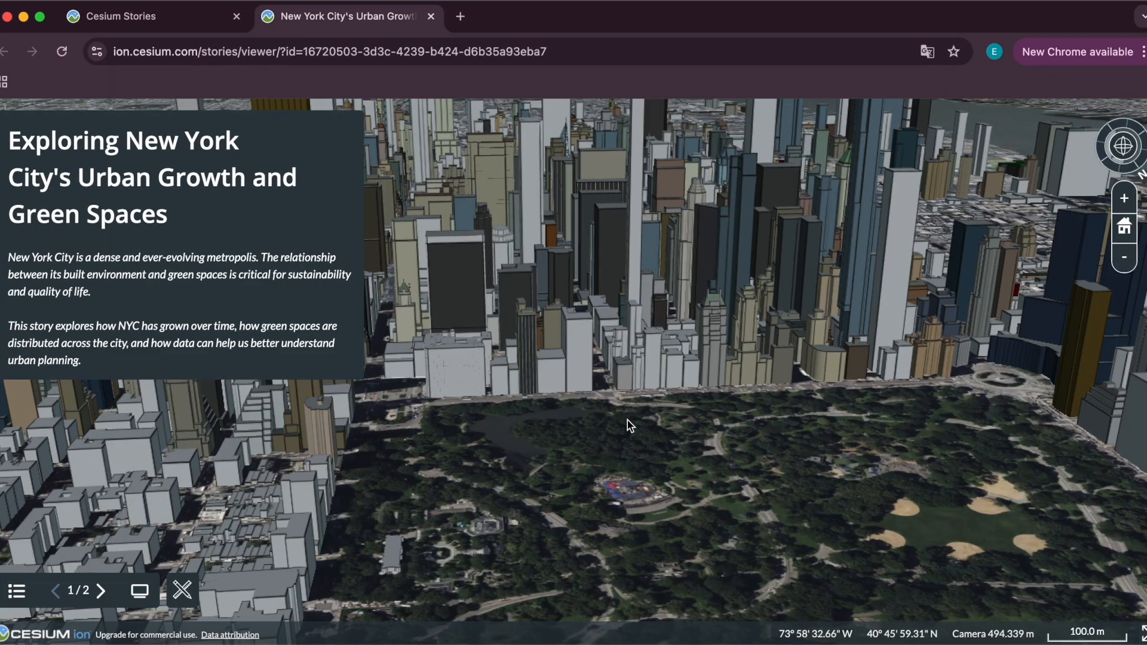
mouse_move(577, 356)
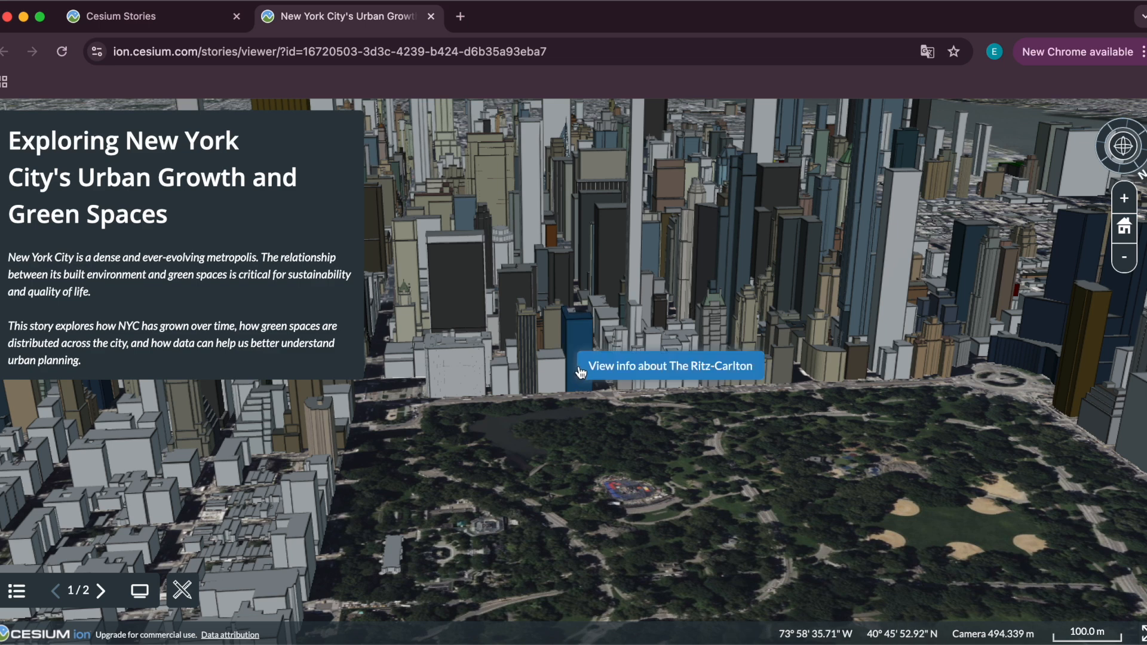
left_click(670, 365)
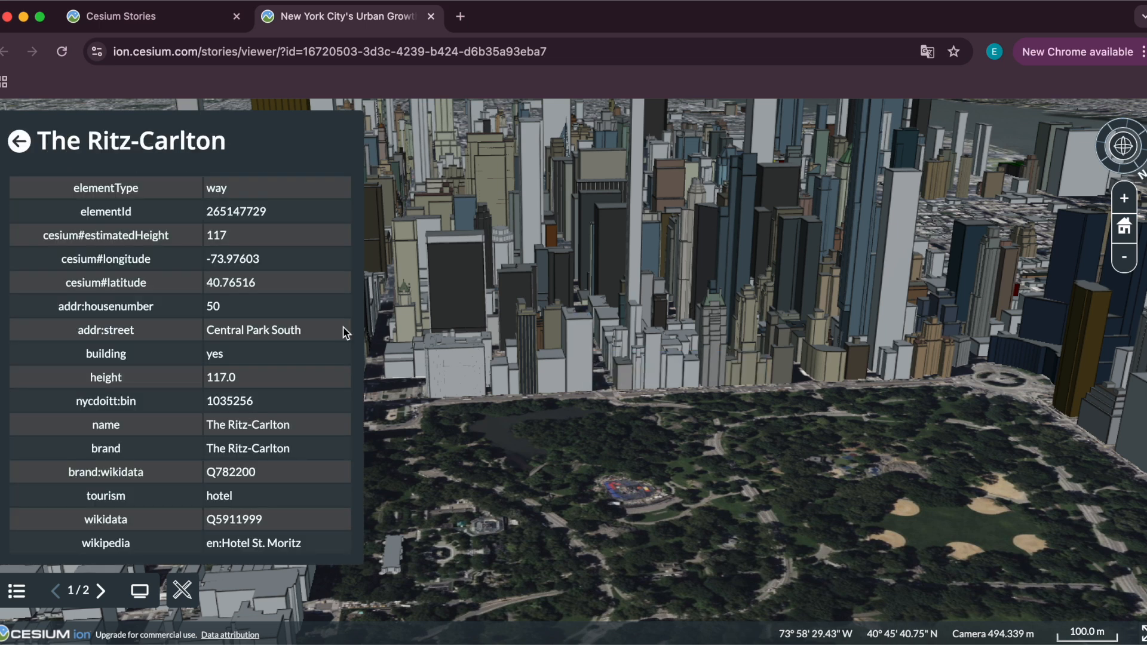
scroll(277, 363, "down", 2)
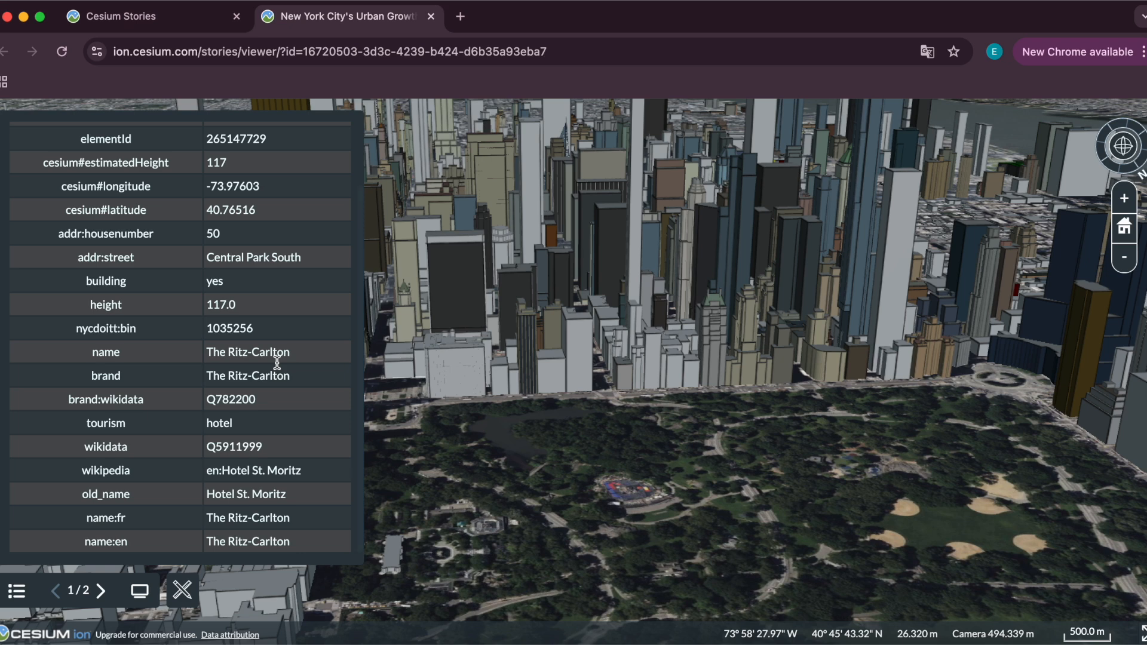
scroll(276, 362, "up", 3)
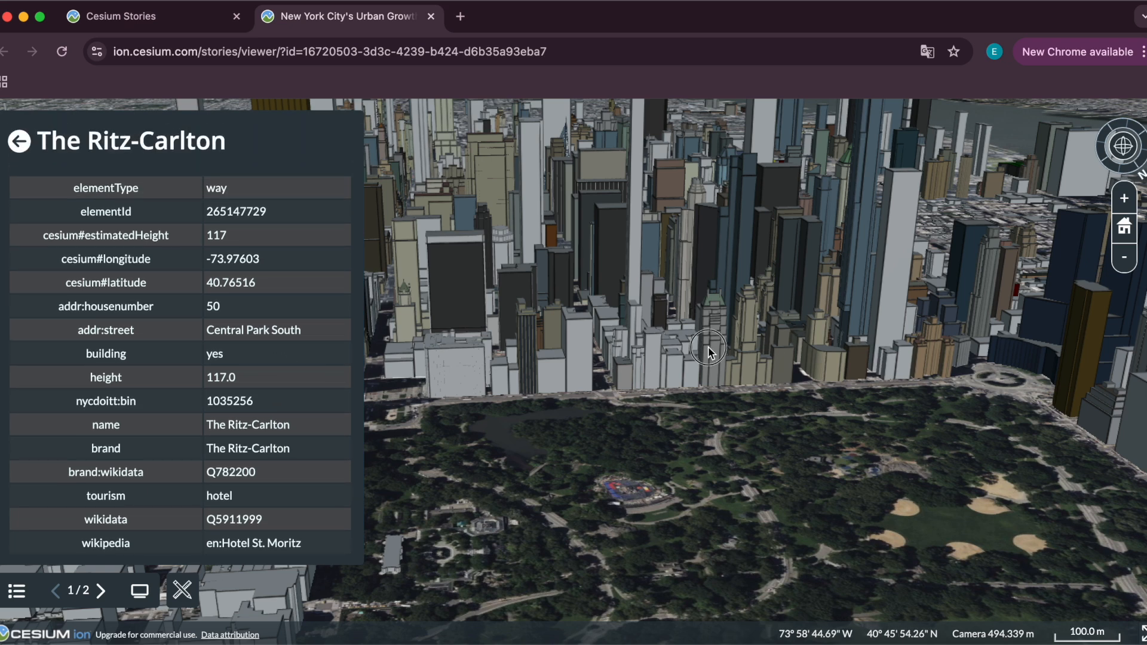
Inspect the properties of neighbouring Midtown buildings, including Hampshire House and One57.
left_click(711, 355)
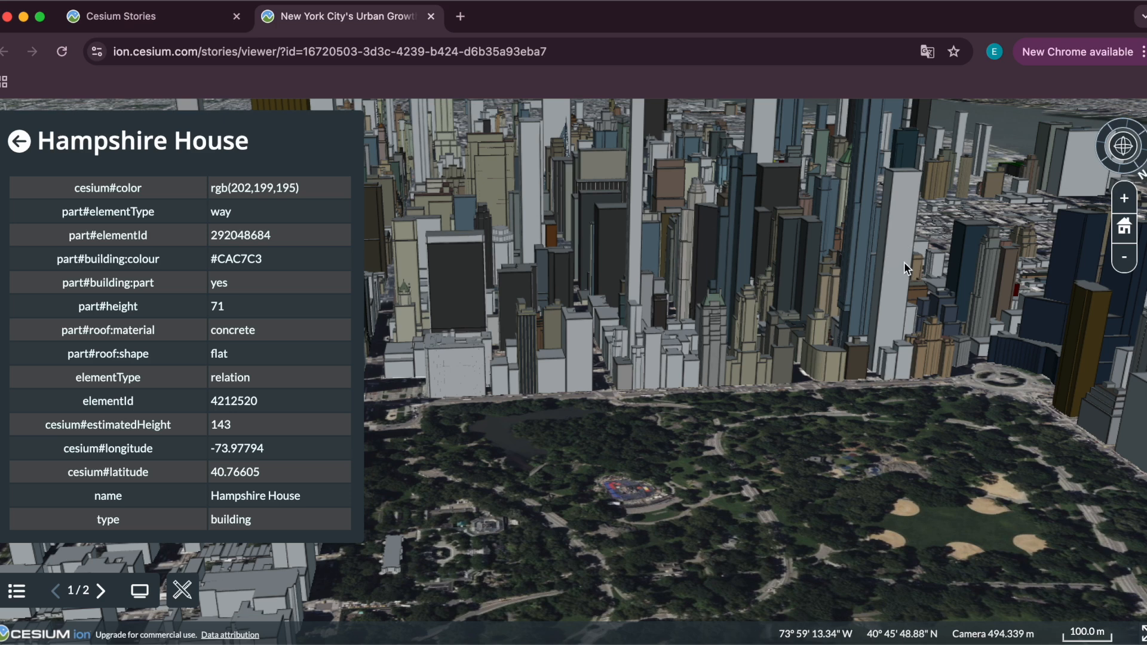
left_click(920, 273)
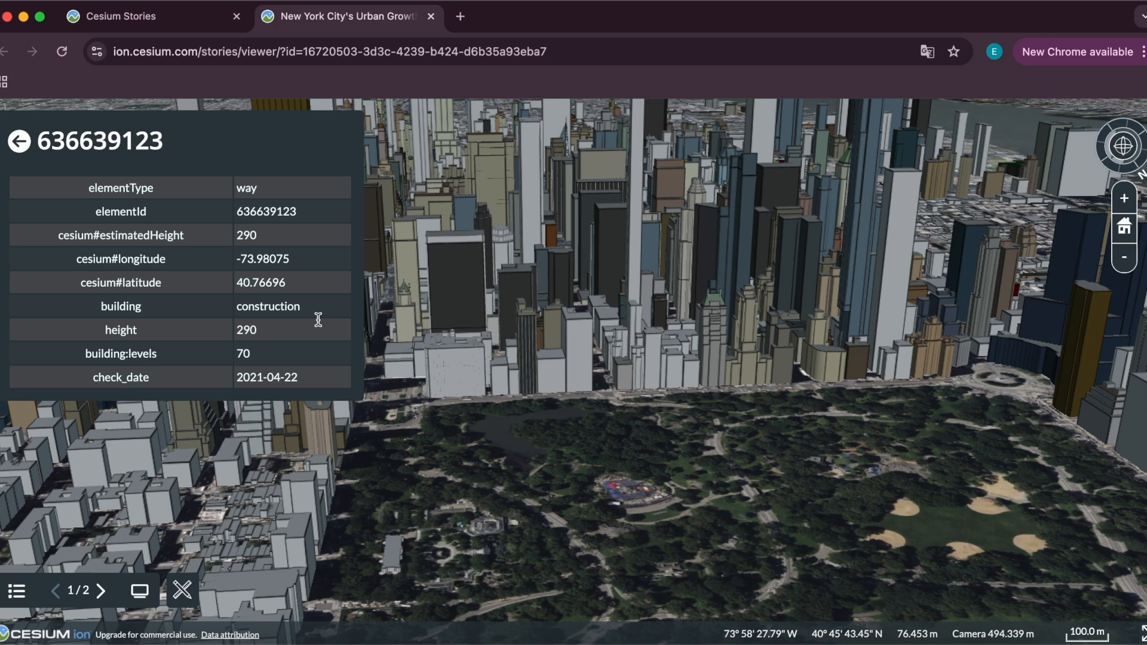
left_click_drag(281, 330, 226, 329)
left_click(769, 209)
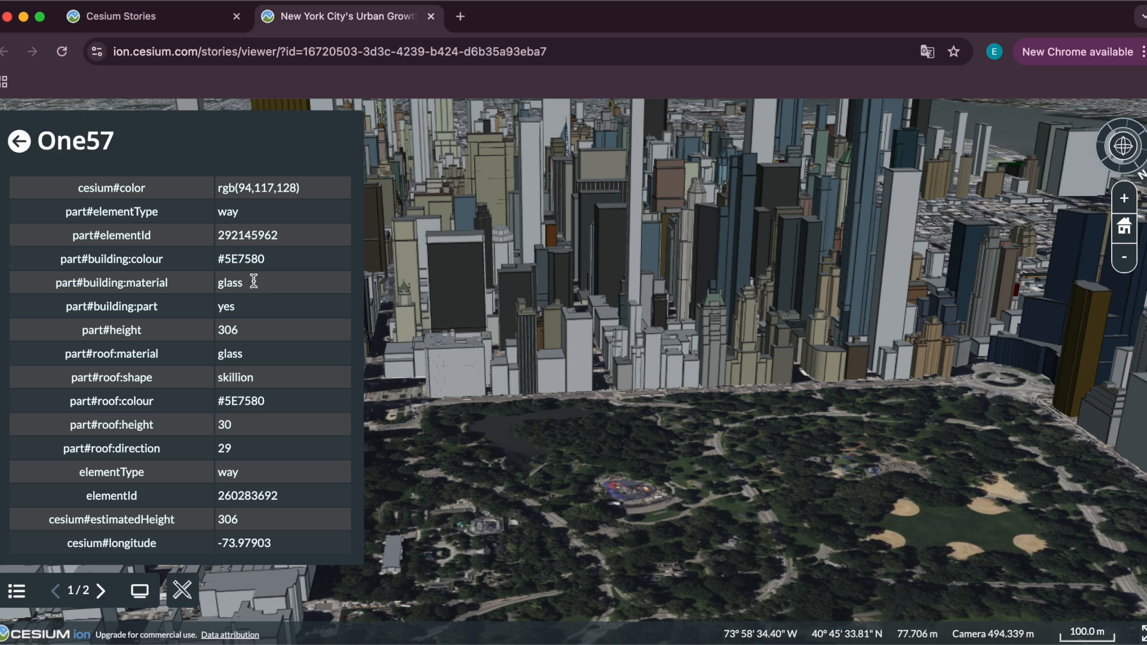
left_click_drag(179, 286, 260, 282)
left_click_drag(60, 263, 282, 260)
left_click_drag(529, 413, 641, 428)
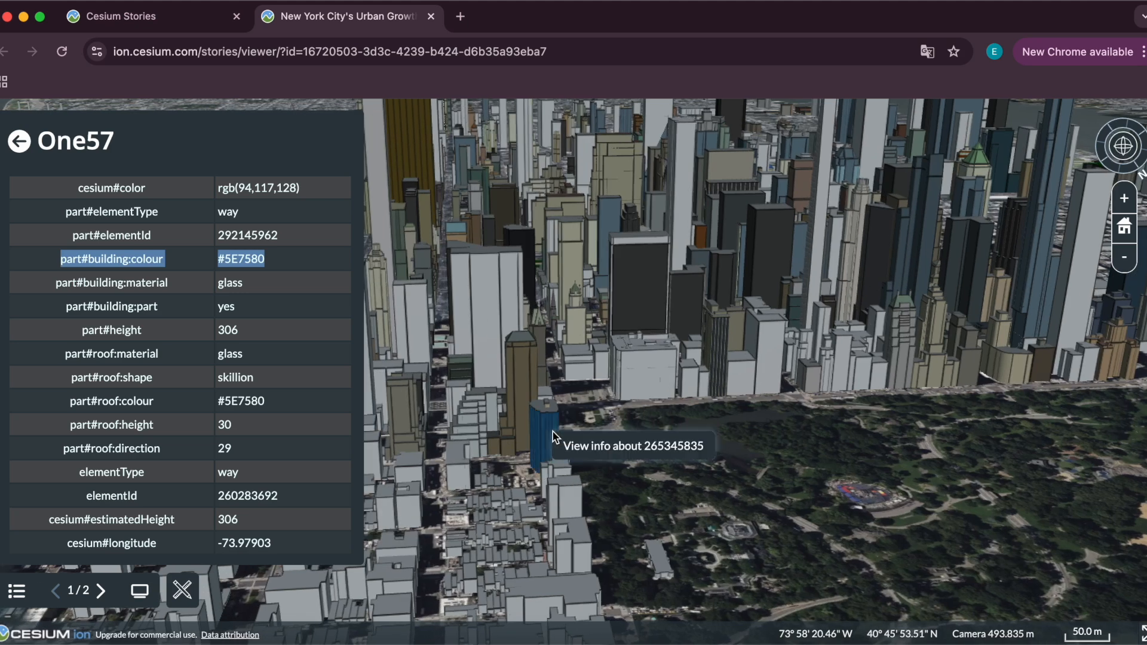
Inspect the properties of more buildings along the park's edge, including the GM Building.
left_click(571, 447)
scroll(246, 381, "down", 3)
scroll(246, 383, "down", 2)
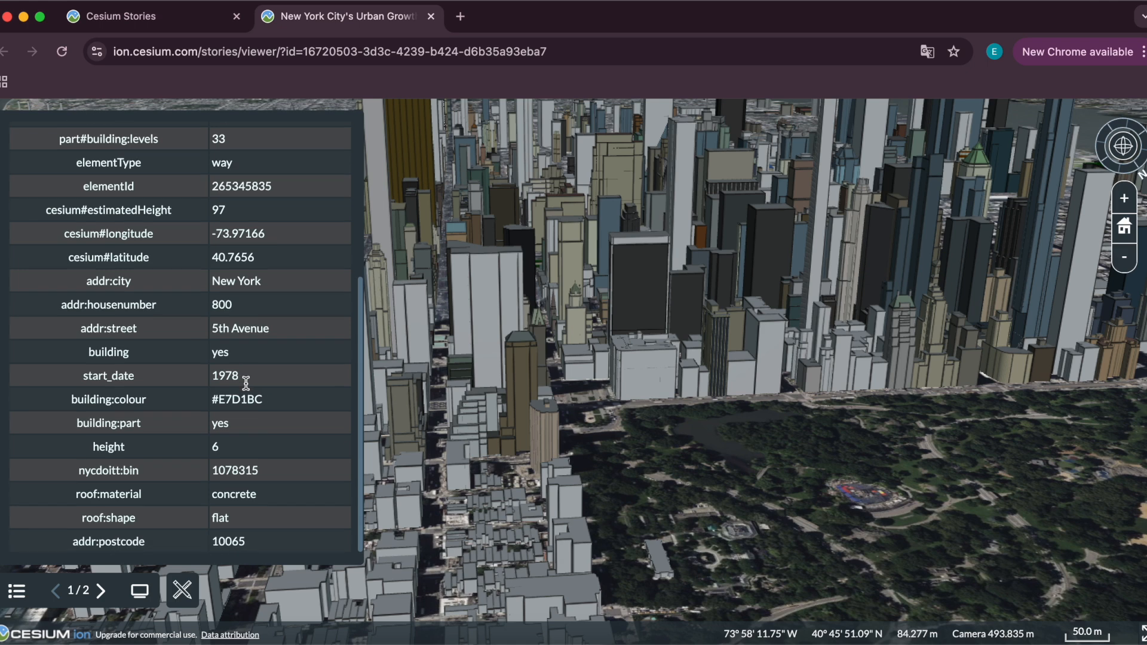
scroll(245, 382, "up", 5)
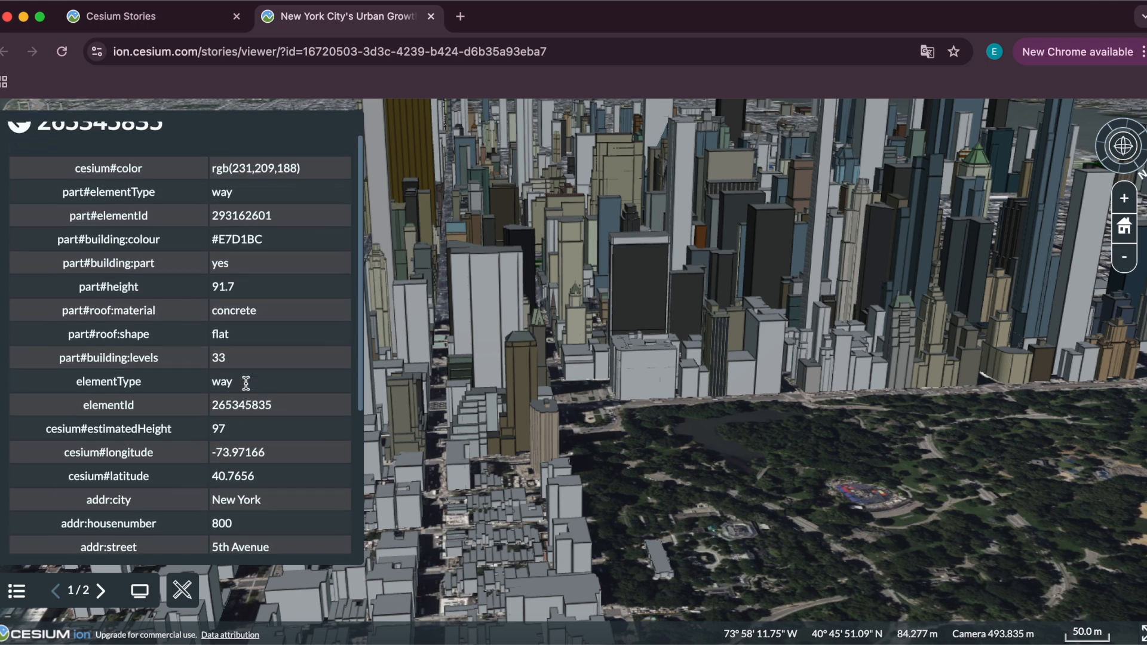
left_click(497, 297)
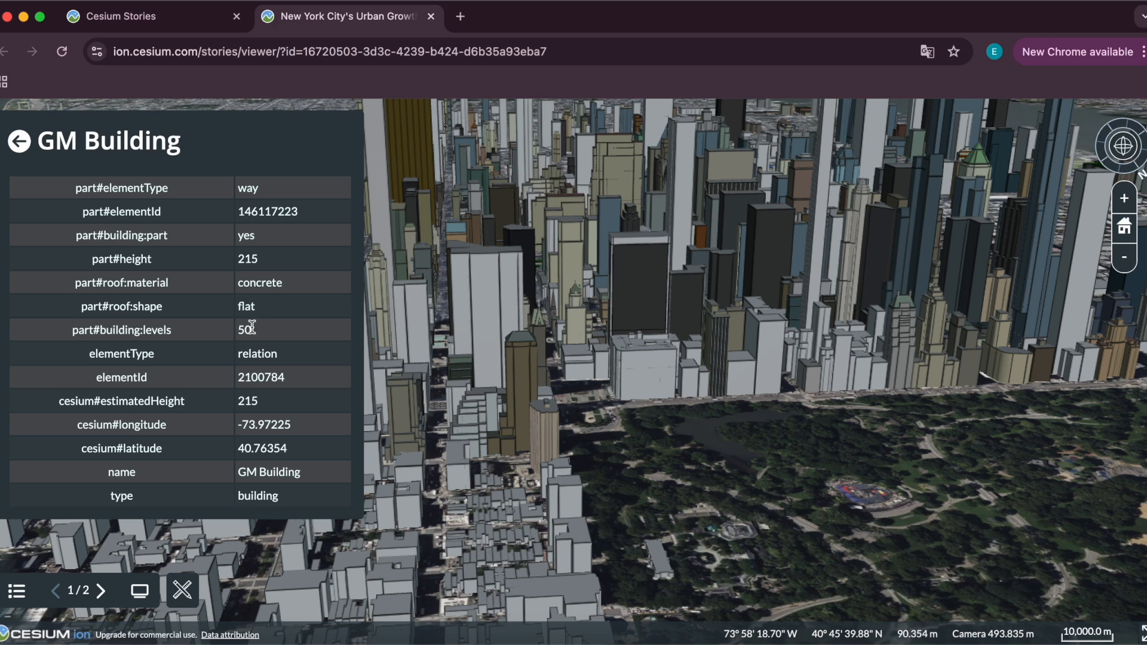
left_click_drag(72, 285, 296, 280)
left_click_drag(728, 406, 499, 399)
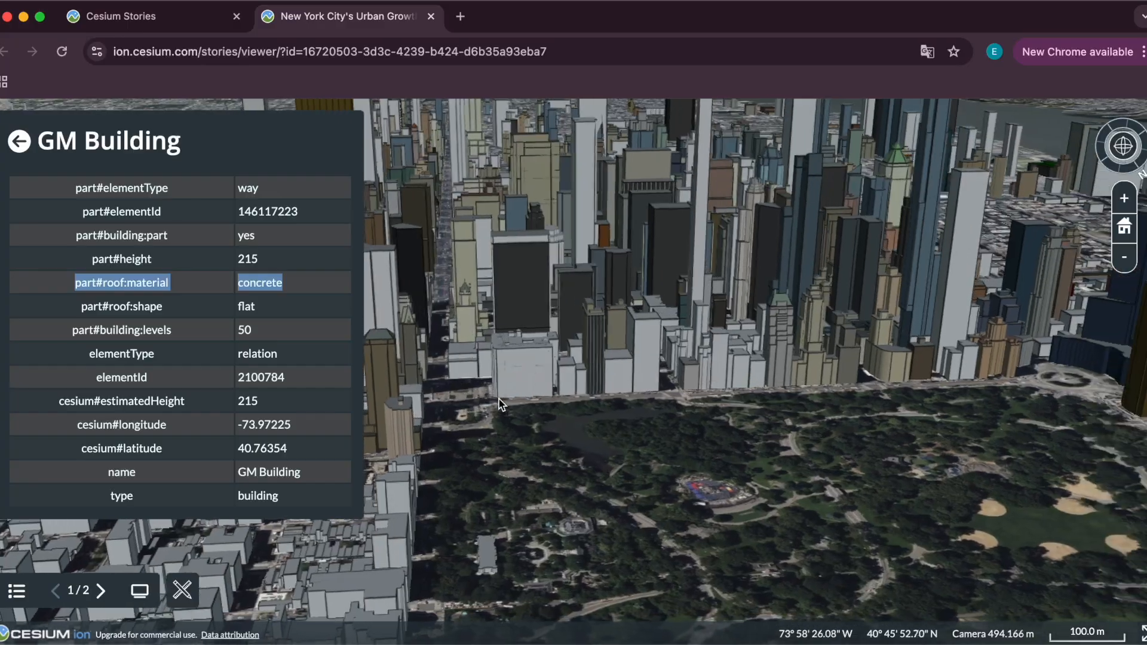
Return to the story editor and add a second slide to the story.
left_click_drag(986, 411, 577, 403)
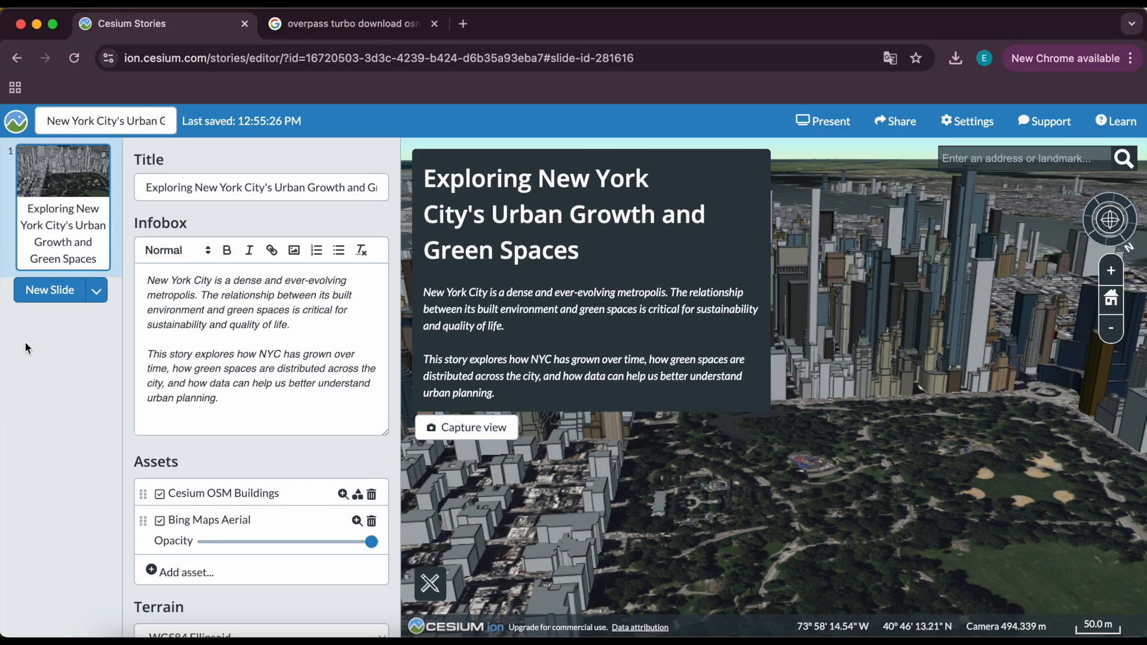
left_click(53, 293)
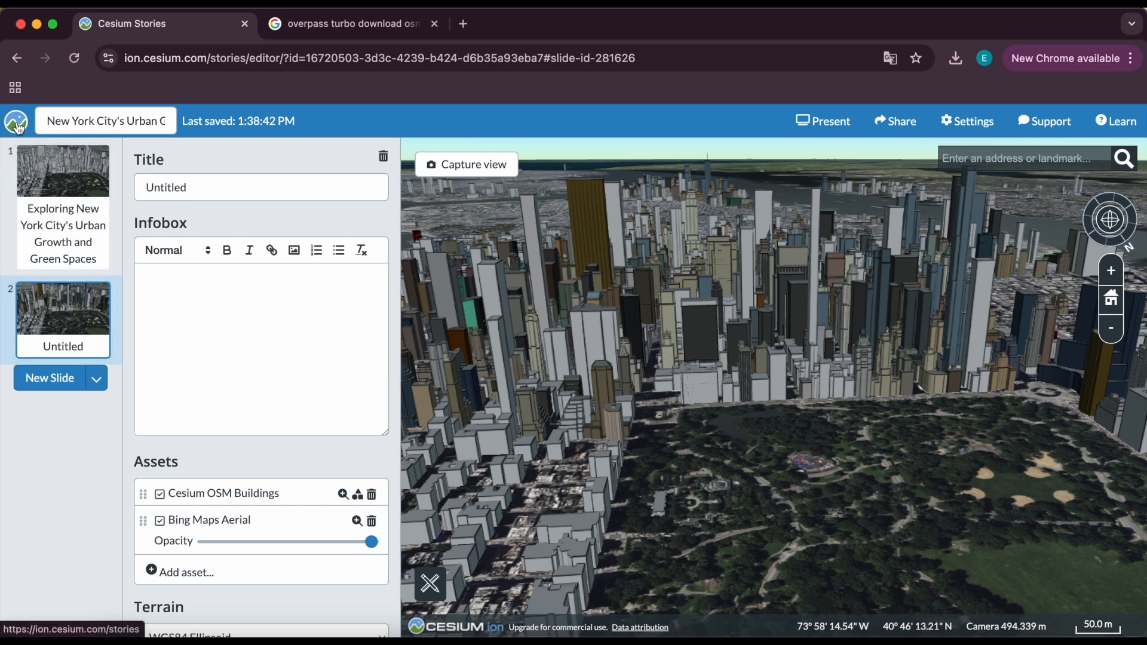
Switch to Overpass Turbo, paste a query for leisure=park ways and relations in New York City, and run it.
left_click(284, 24)
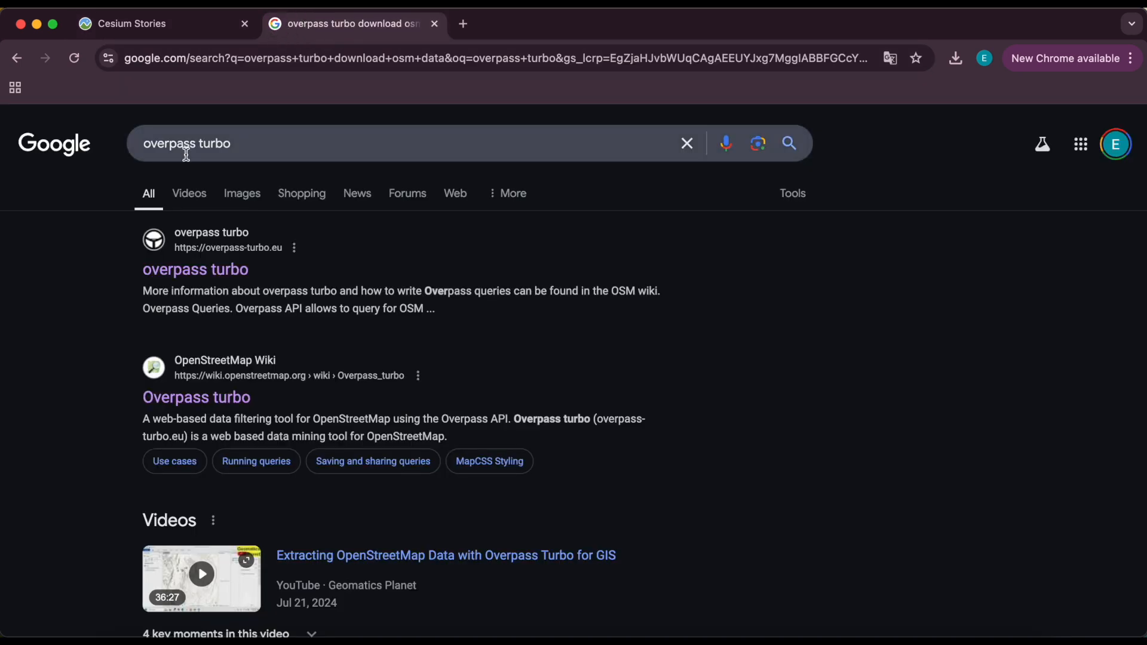
left_click(151, 273)
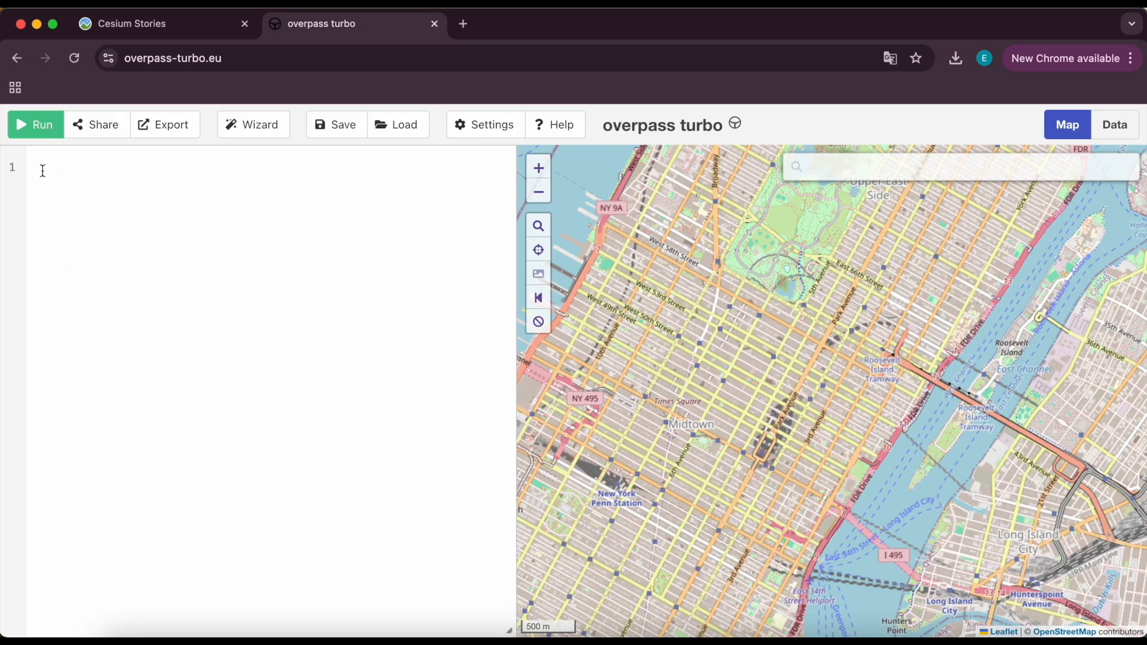
type("[out:json][timeout:60]; {{geocodeArea:New York City}}->.searchArea; (   way[\"leisure\"=\"park\"](area.searchArea);   relation[\"leisure\"=\"park\"](area.searchArea)[\"name\"!~\"Charles B. Benenson Grove\"]; ); out geom;")
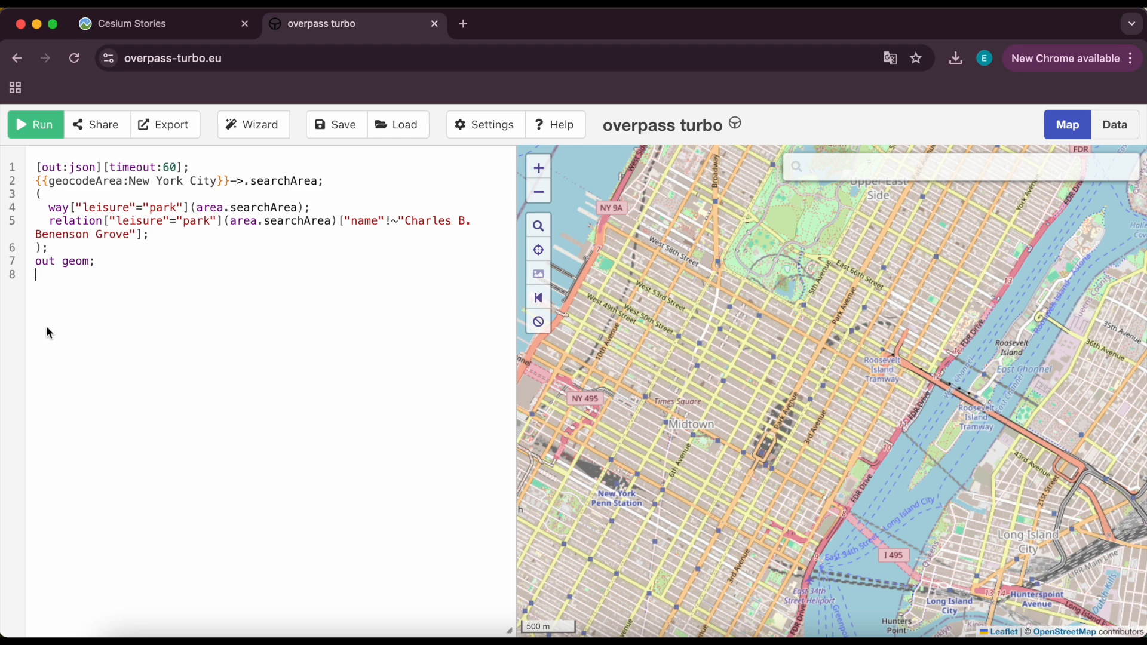
left_click(31, 128)
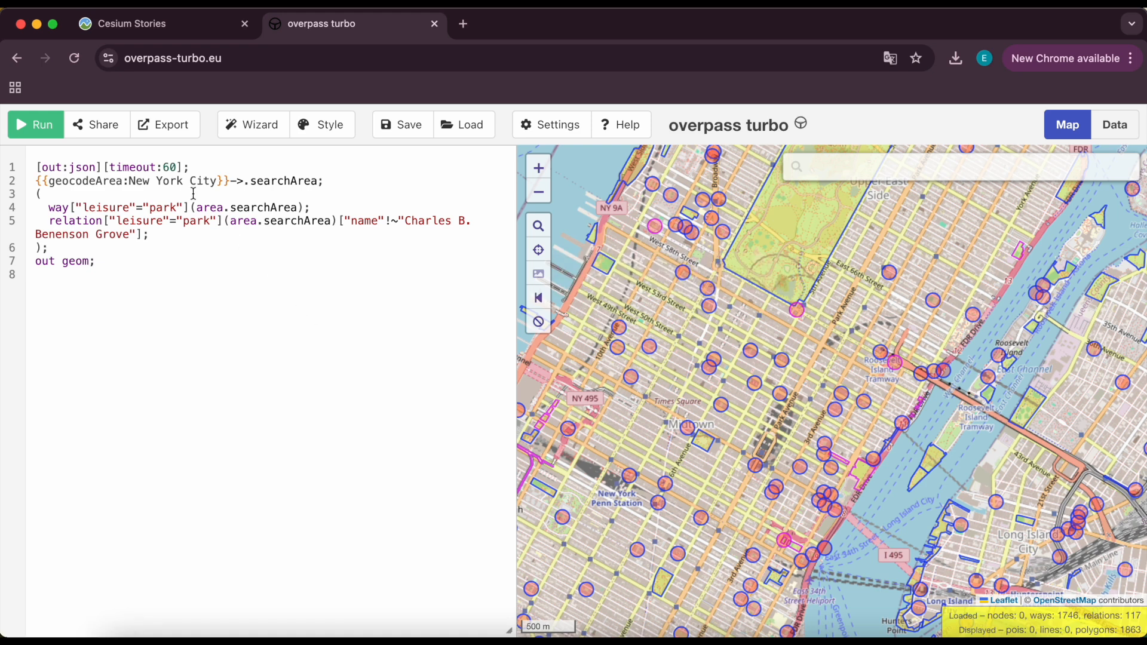
Export the query results as GeoJSON, saving the file as NYC_Parks_OSM.
left_click(171, 134)
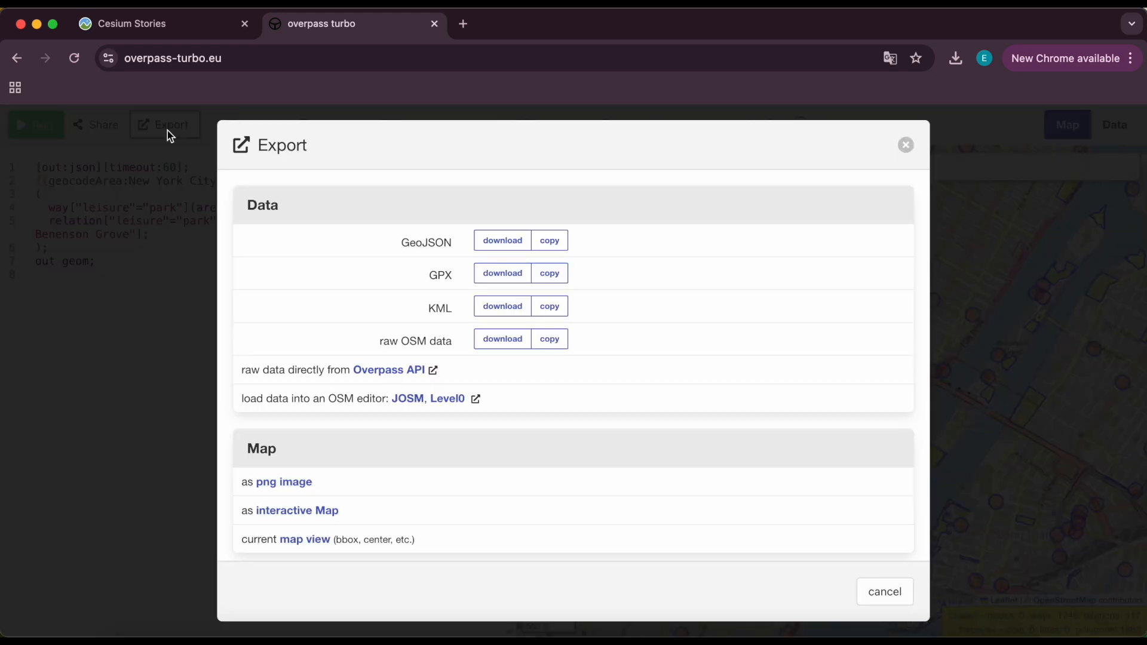
left_click(479, 242)
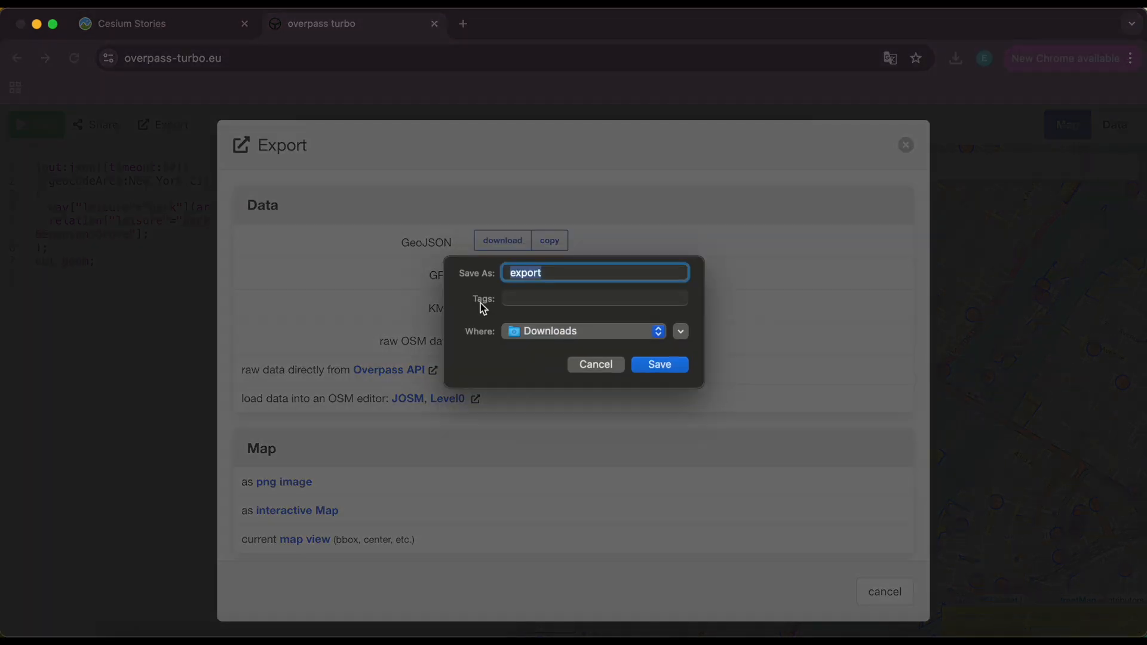
type("NYC_Parks_OSM")
left_click(663, 365)
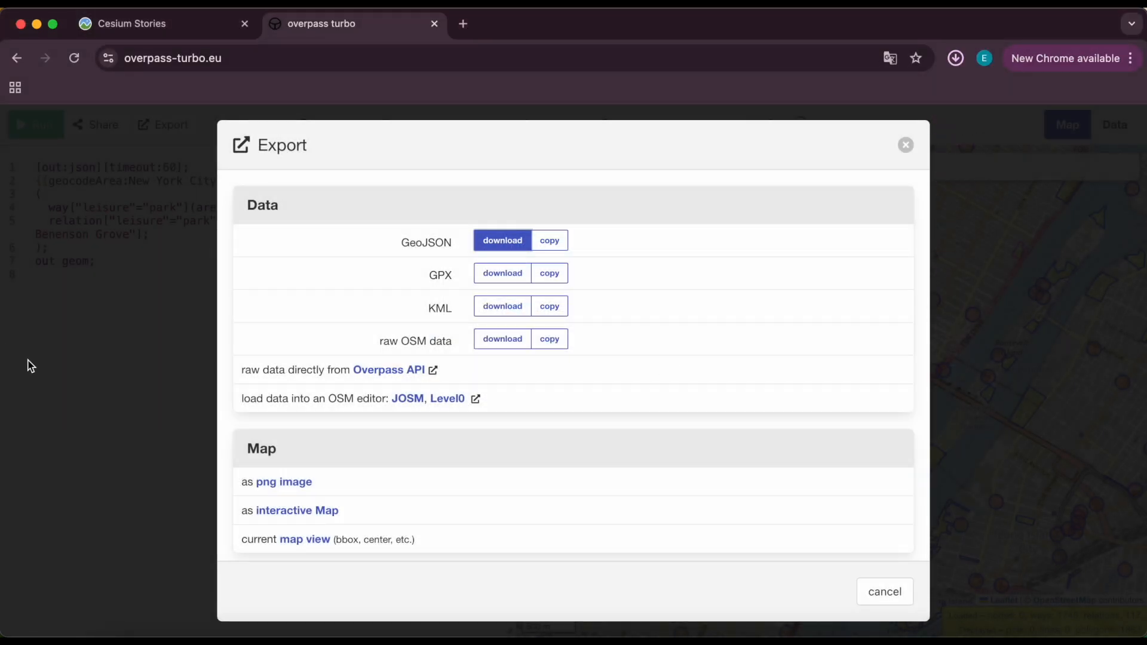
Back in Cesium ion, upload NYC_Parks_OSM.geojson from Downloads as a new asset named NYC_Parks_OSM.
left_click(134, 27)
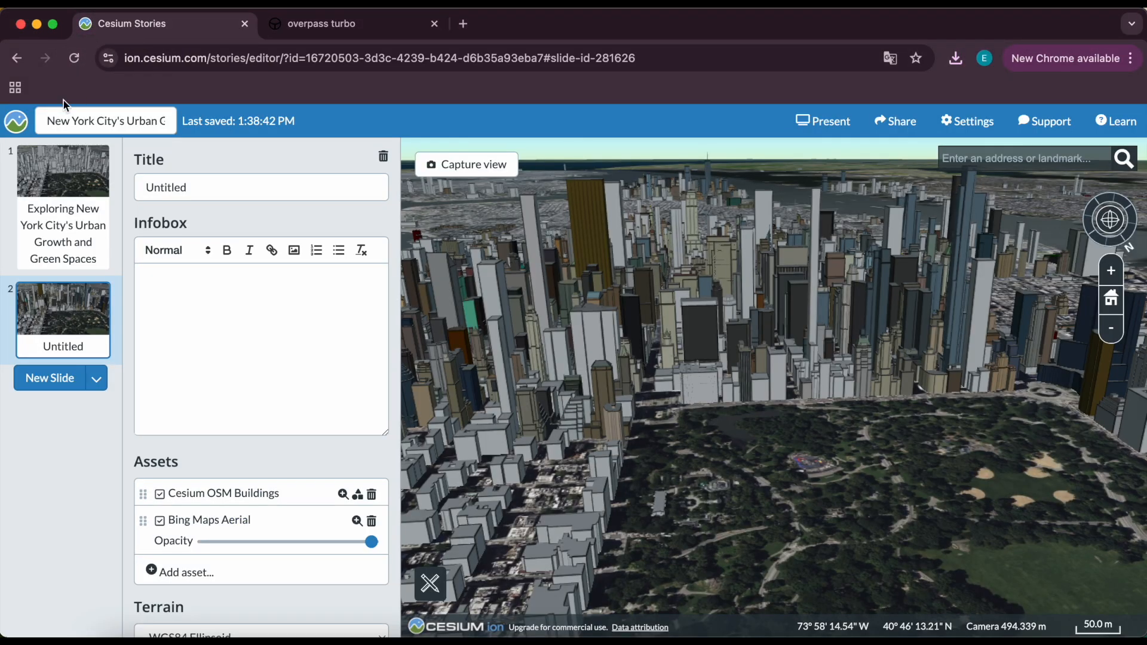
left_click(18, 123)
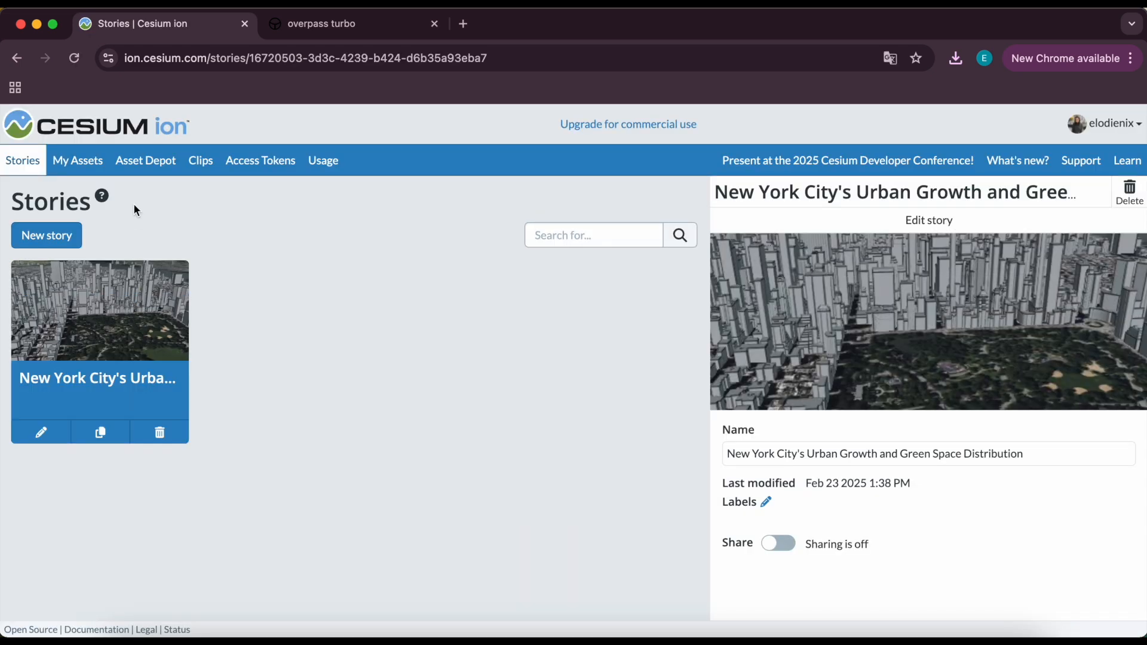
left_click(81, 170)
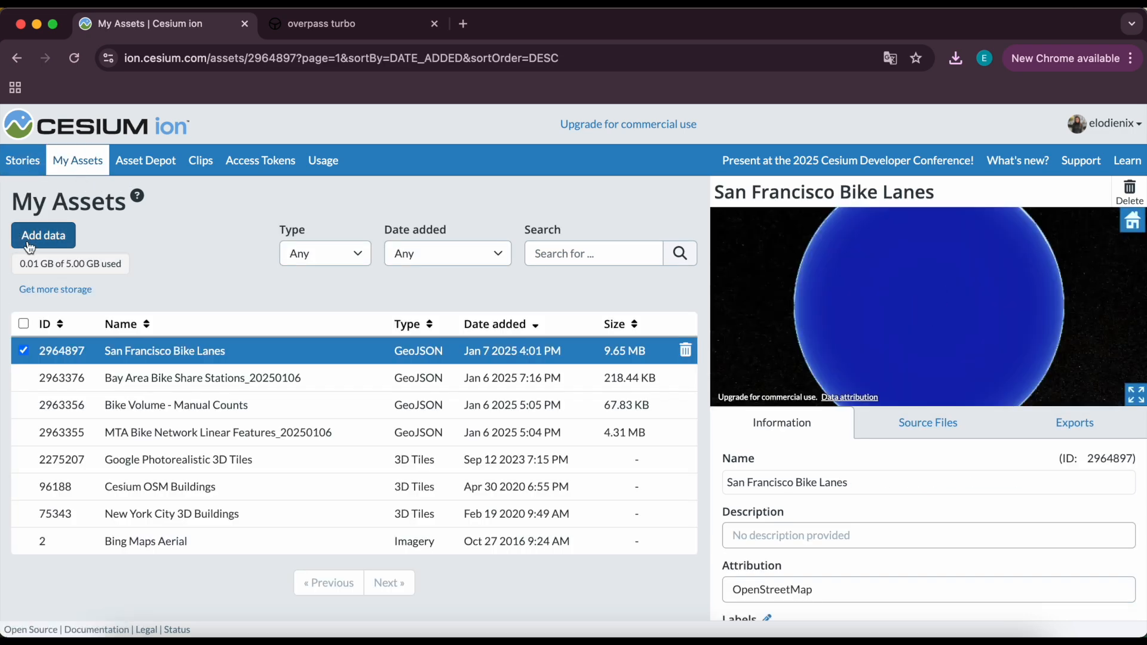
left_click(43, 236)
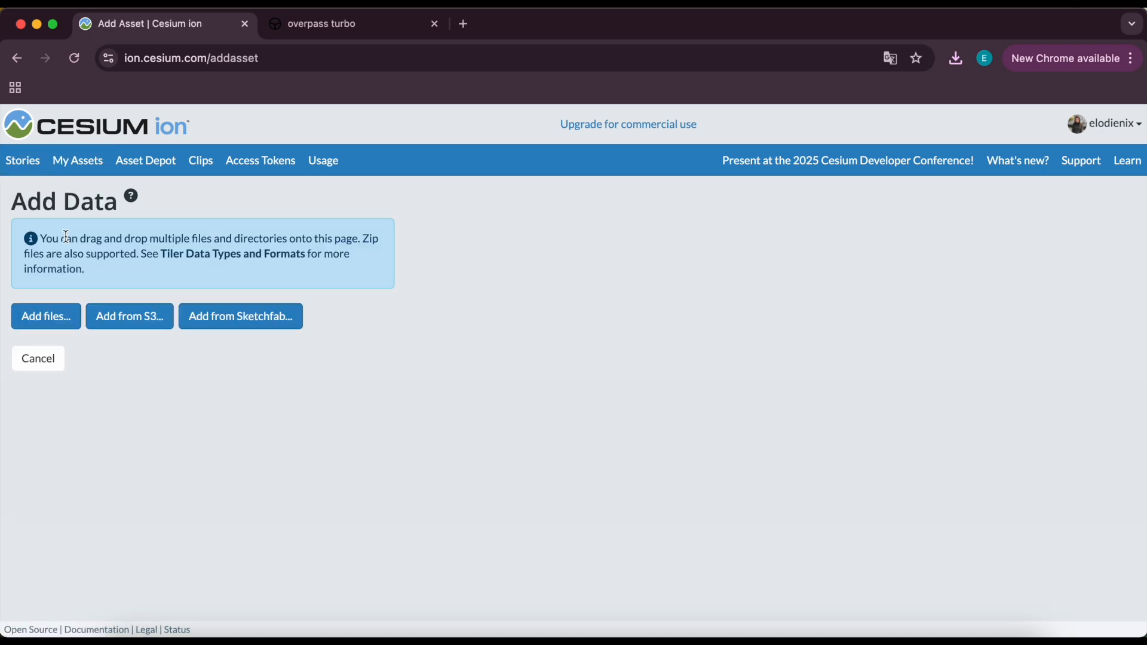
left_click(55, 326)
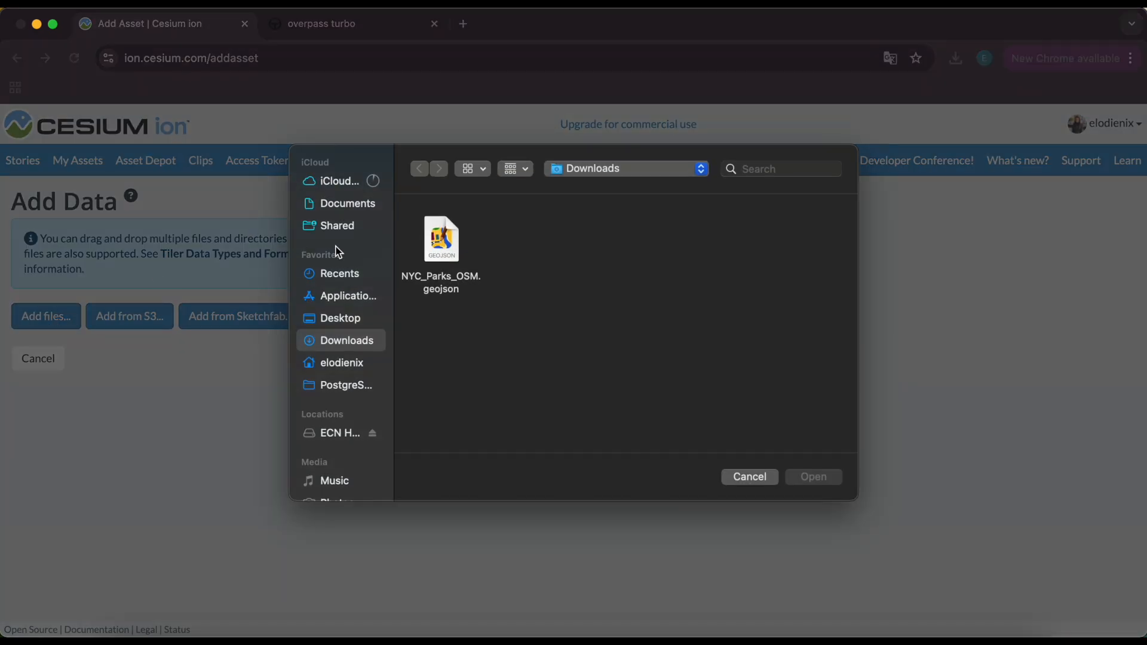
left_click(424, 254)
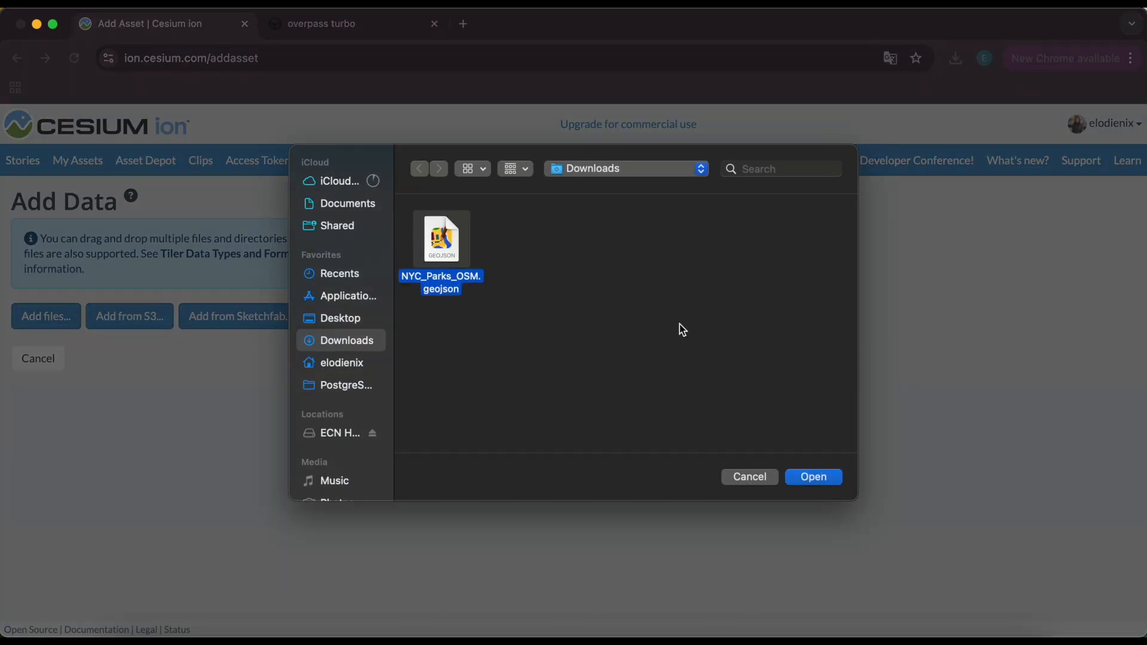
left_click(812, 478)
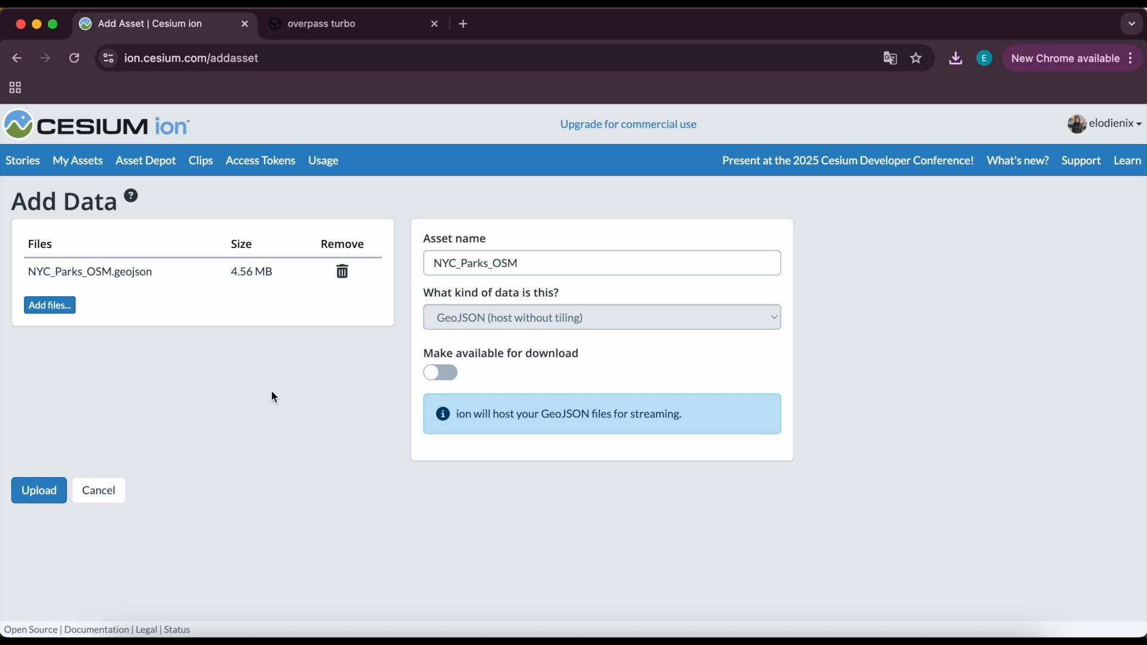
left_click(37, 491)
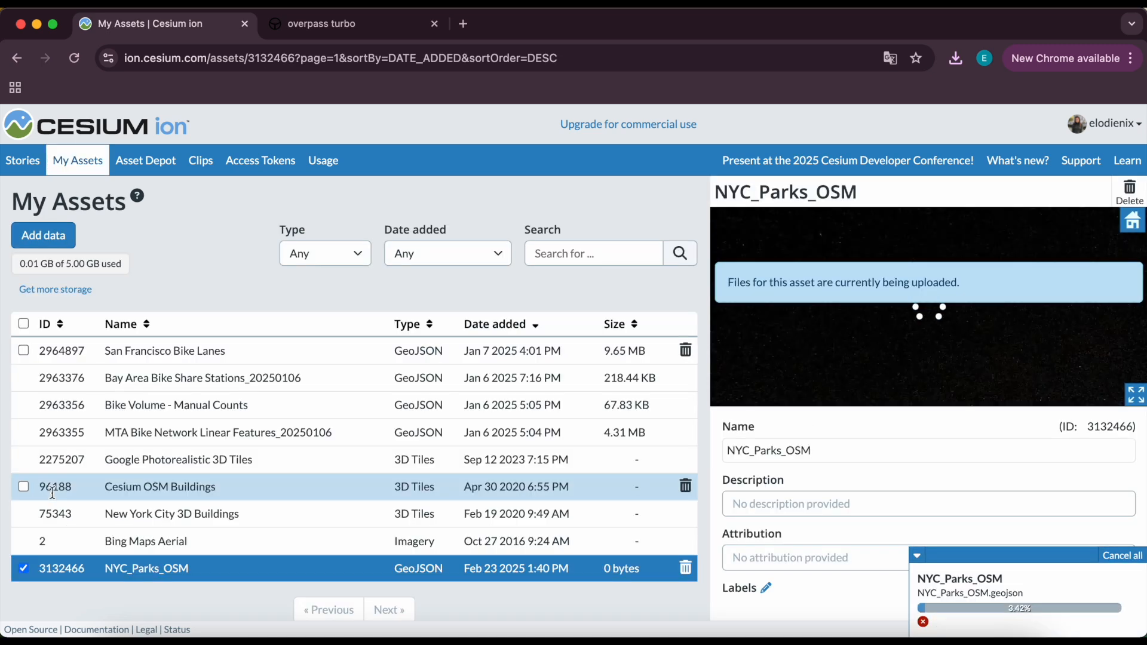
Paste a description of the Manhattan parks and green spaces dataset into the NYC_Parks_OSM asset's description.
scroll(876, 483, "down", 1)
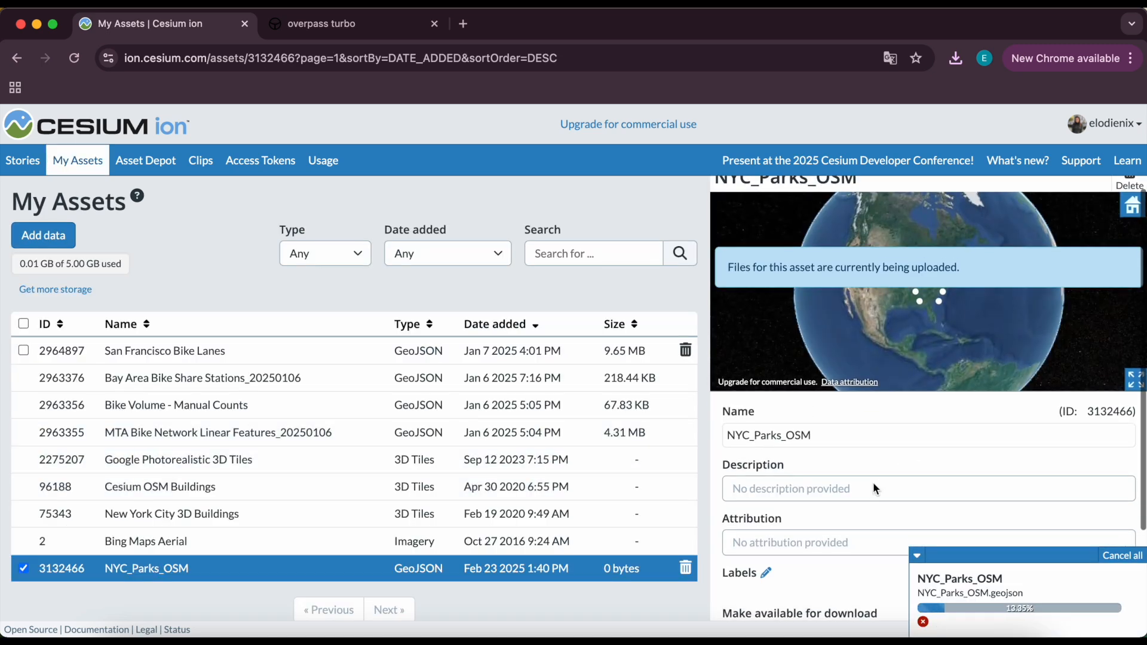
scroll(873, 485, "down", 1)
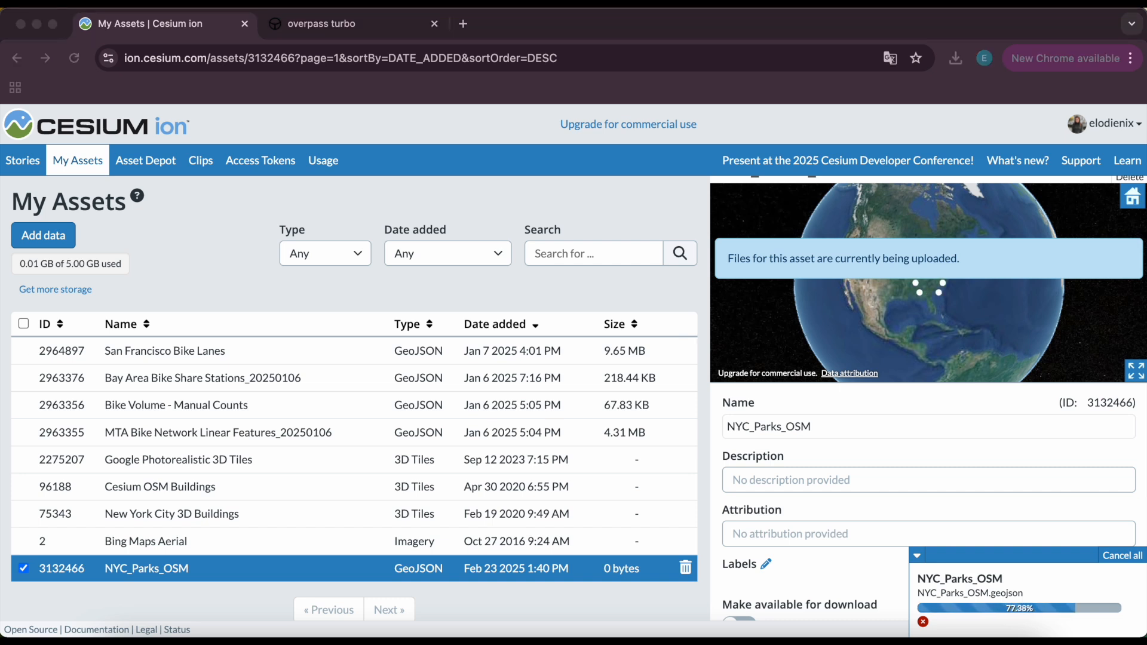
left_click(808, 478)
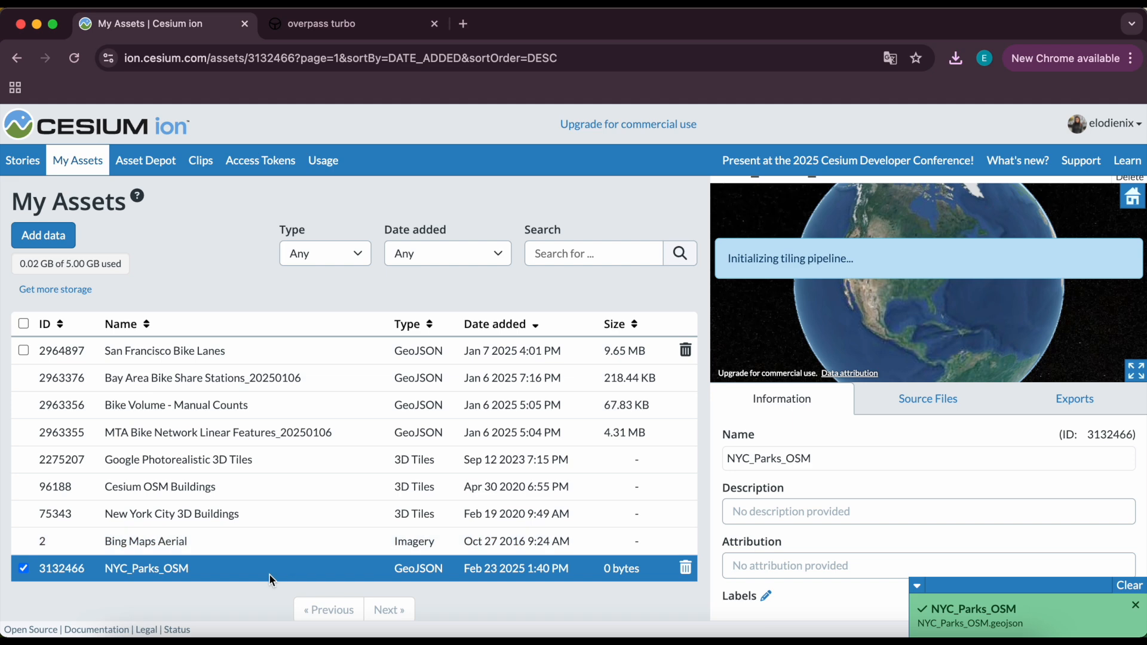
left_click(763, 512)
type("This dataset represents parks and public green spaces in Manhattan, New York, sourced from OpenStreetMap (OSM). It includes mapped parks, recreational areas, and other leisure spaces contributed by OSM users. This data is valuable for analyzing urban greenery, land use planning, and environmental impact within the city's dense urban environment.")
scroll(784, 519, "down", 2)
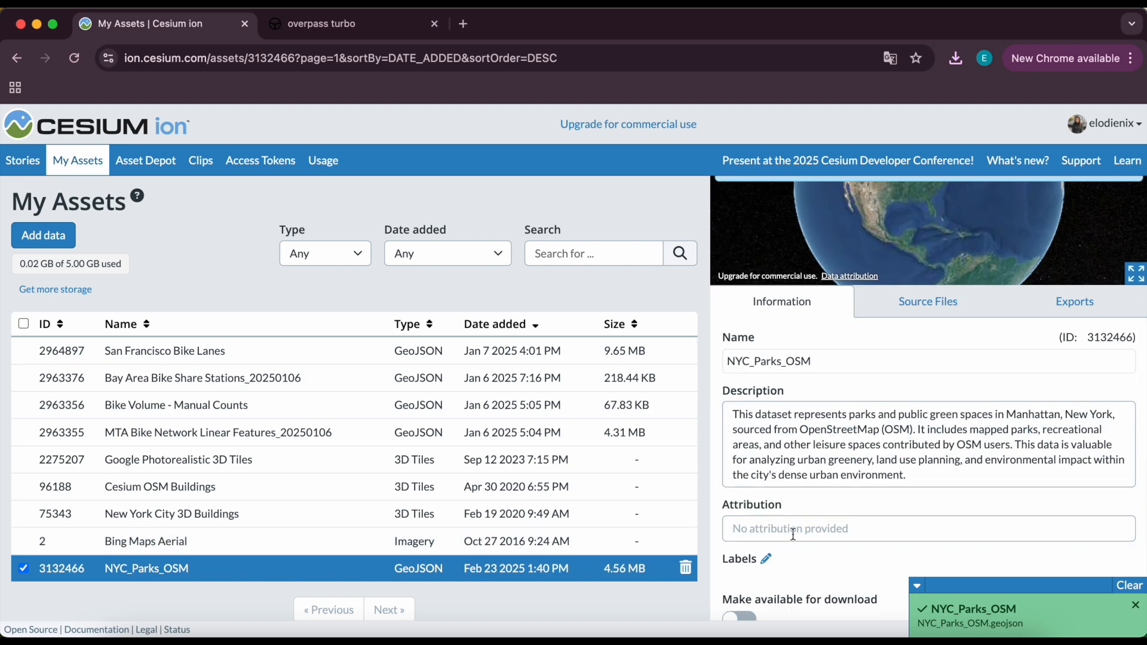
Set the NYC_Parks_OSM asset's attribution to OpenStreetMap.
left_click(787, 541)
type("OpenStreetMap")
scroll(787, 541, "down", 1)
scroll(833, 535, "down", 2)
scroll(833, 536, "up", 5)
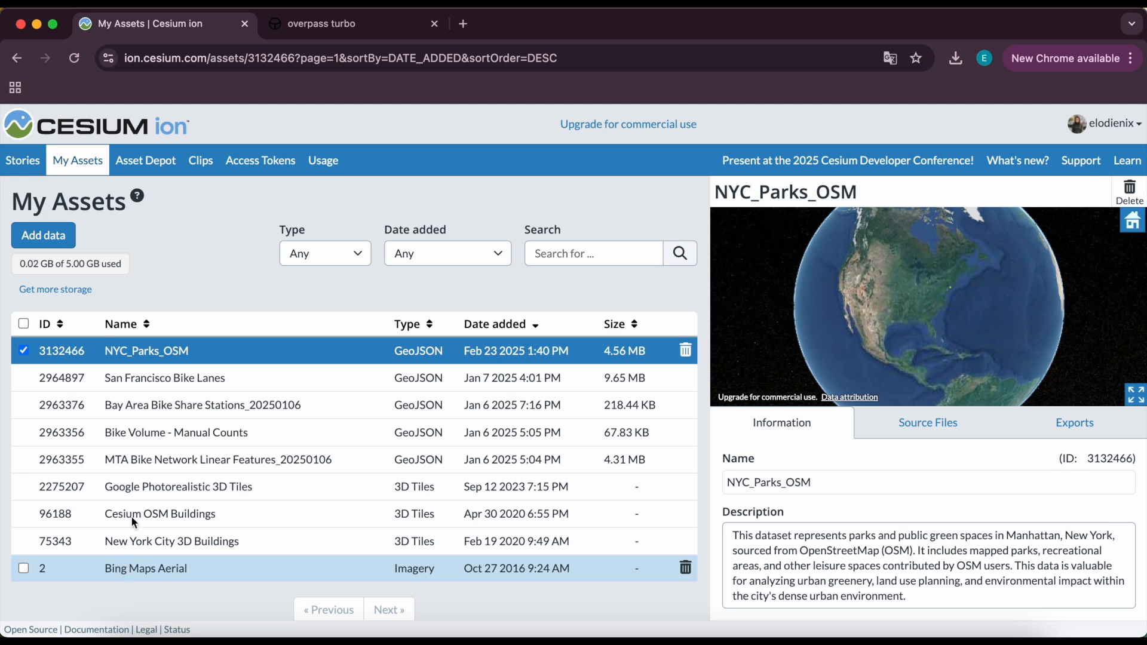
Reopen the story in the editor and add the NYC_Parks_OSM asset to the second slide.
left_click(22, 162)
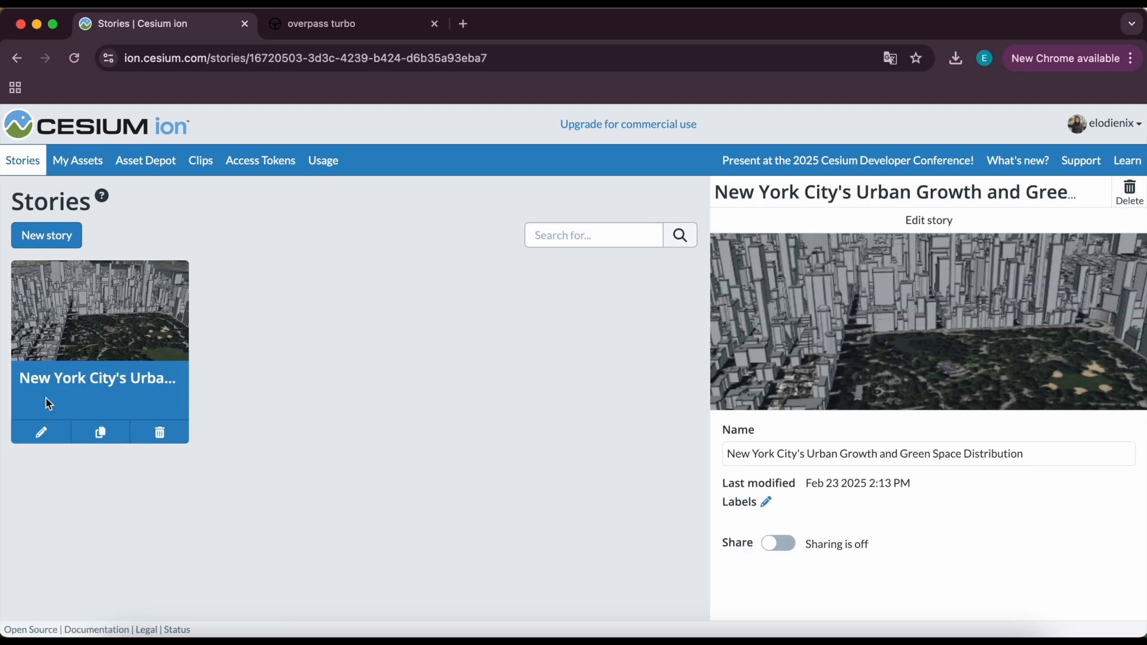
left_click(39, 432)
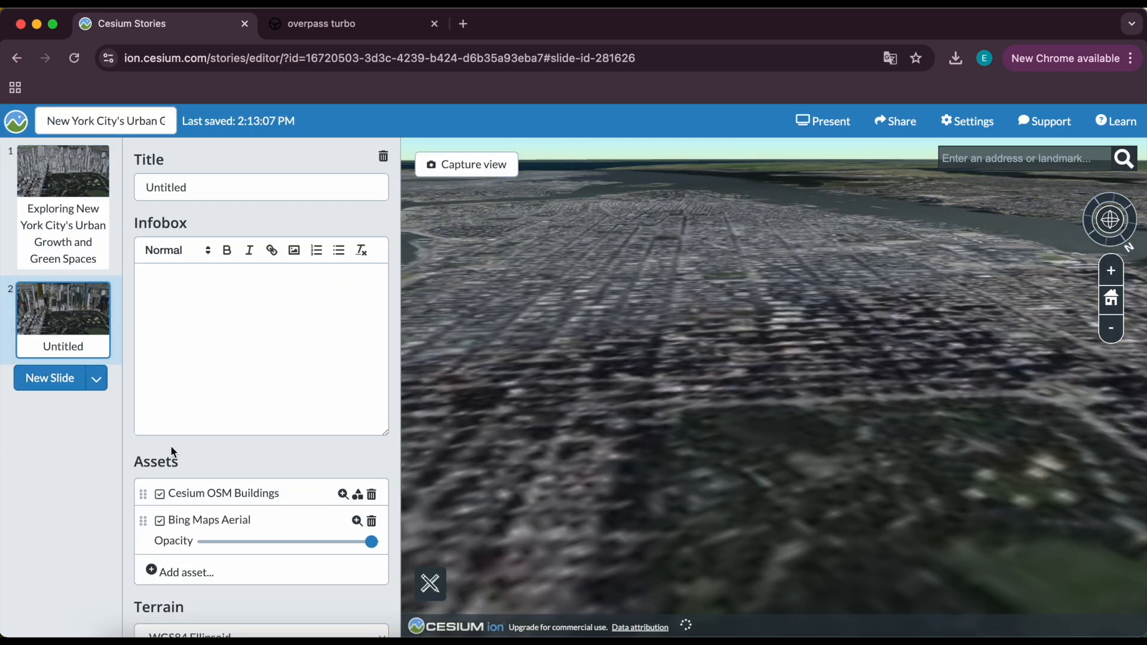
scroll(193, 469, "down", 3)
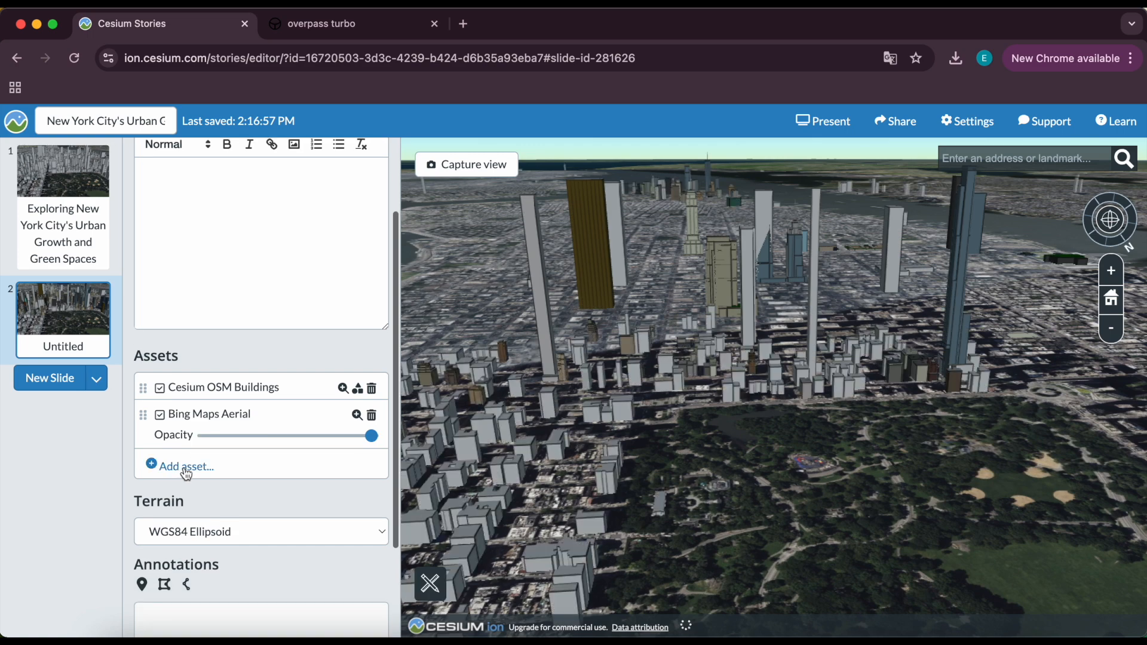
left_click(162, 473)
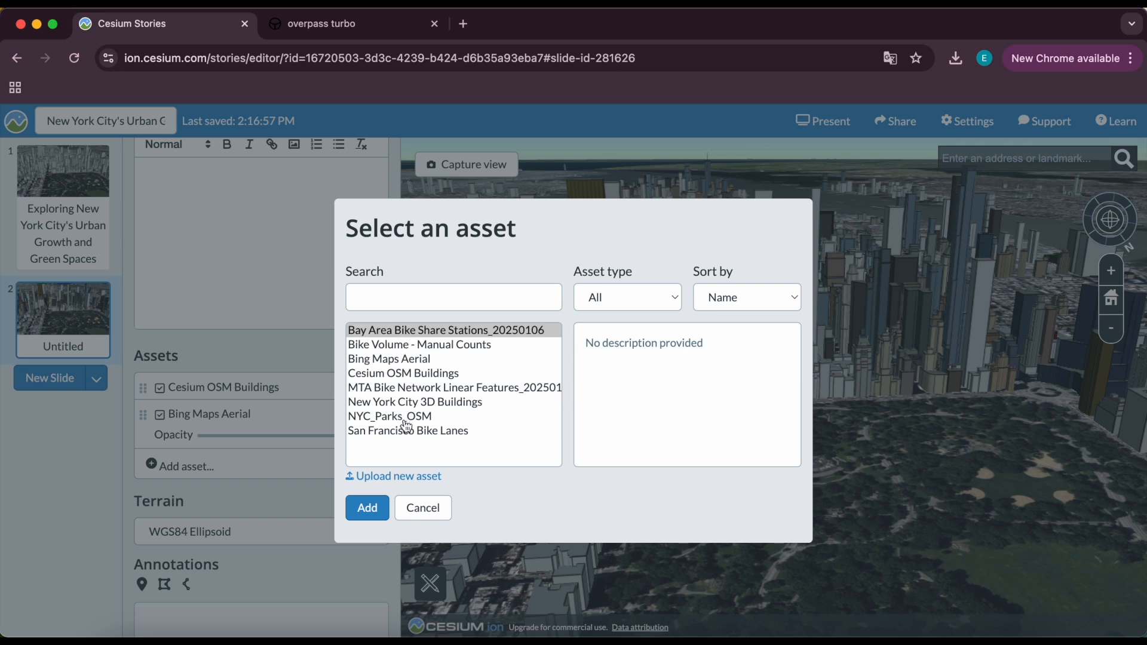
left_click(439, 418)
scroll(601, 405, "down", 2)
scroll(601, 405, "up", 2)
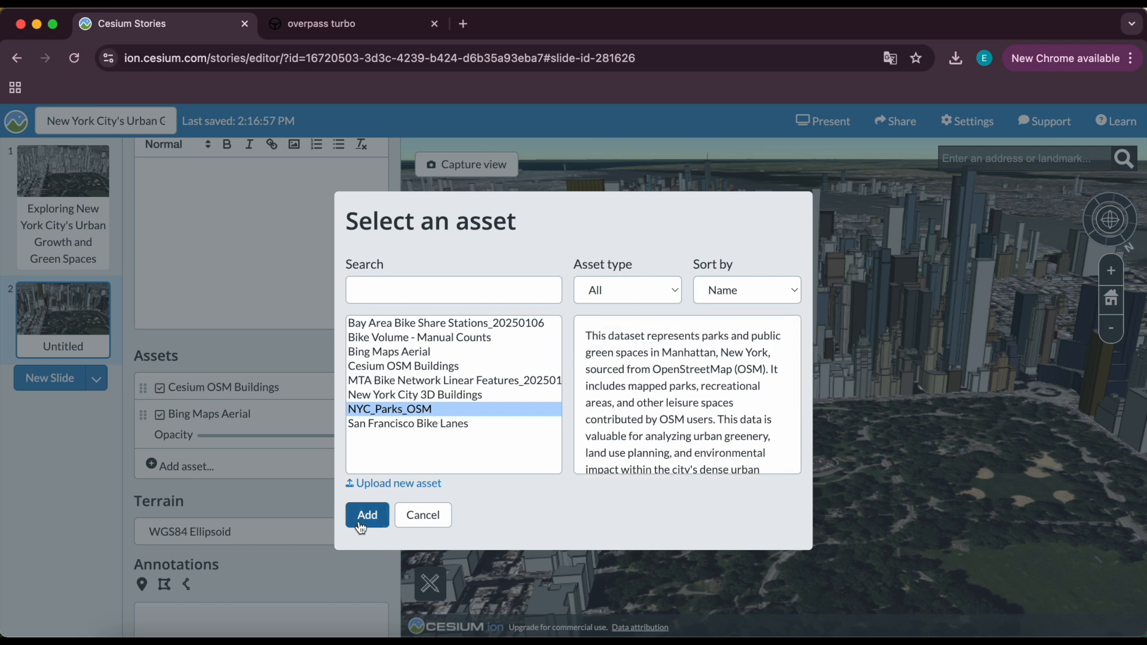
left_click(379, 523)
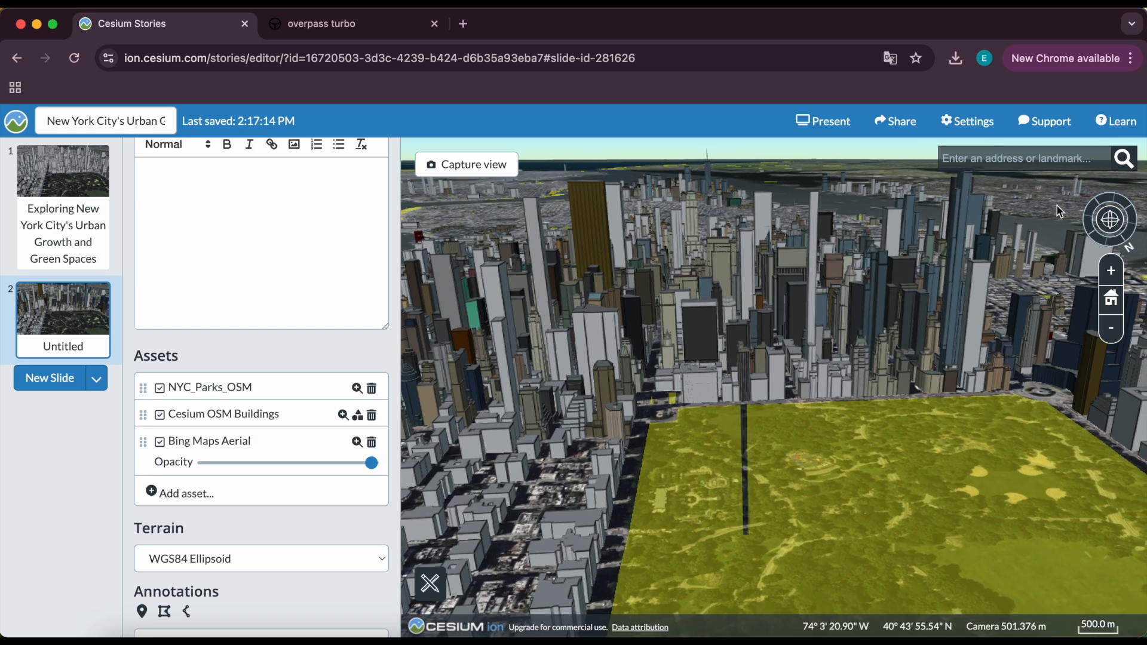
Frame an overview of Manhattan showing the park polygons and capture it as the second slide's view.
left_click(1110, 221)
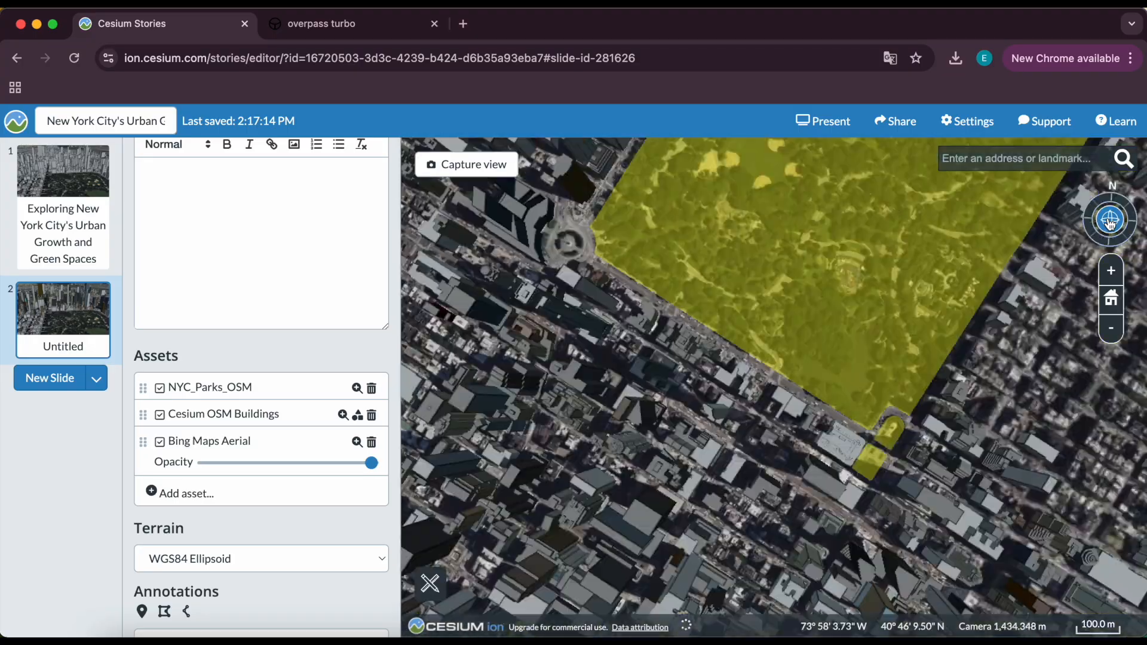
scroll(766, 416, "down", 10)
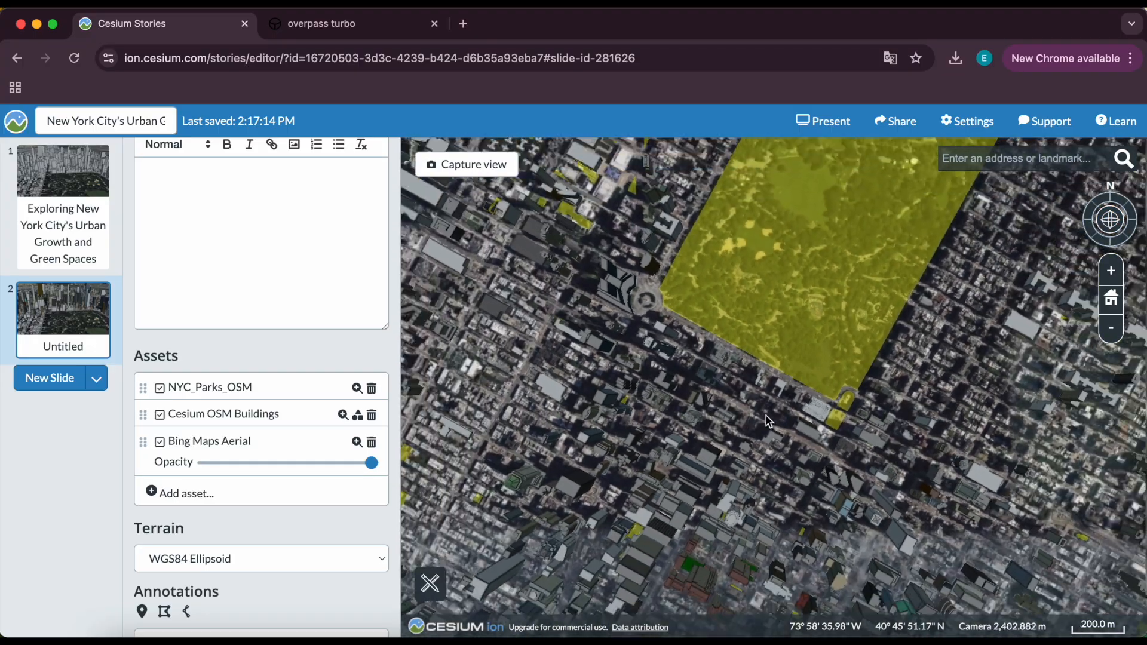
left_click_drag(1109, 220, 1109, 206)
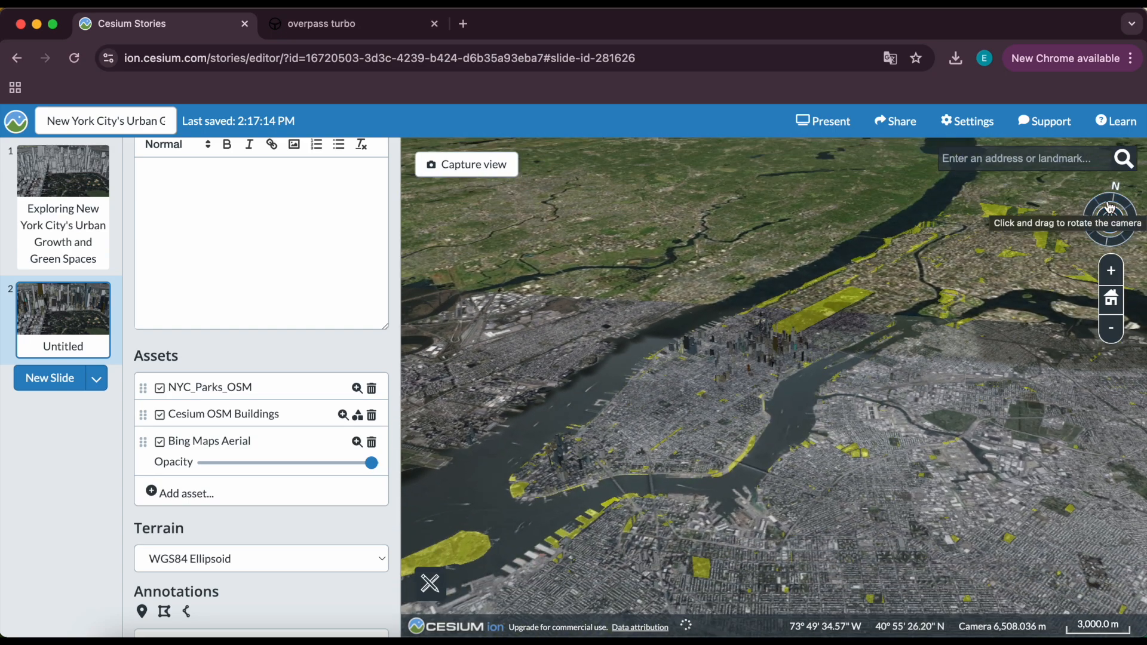
scroll(794, 356, "up", 5)
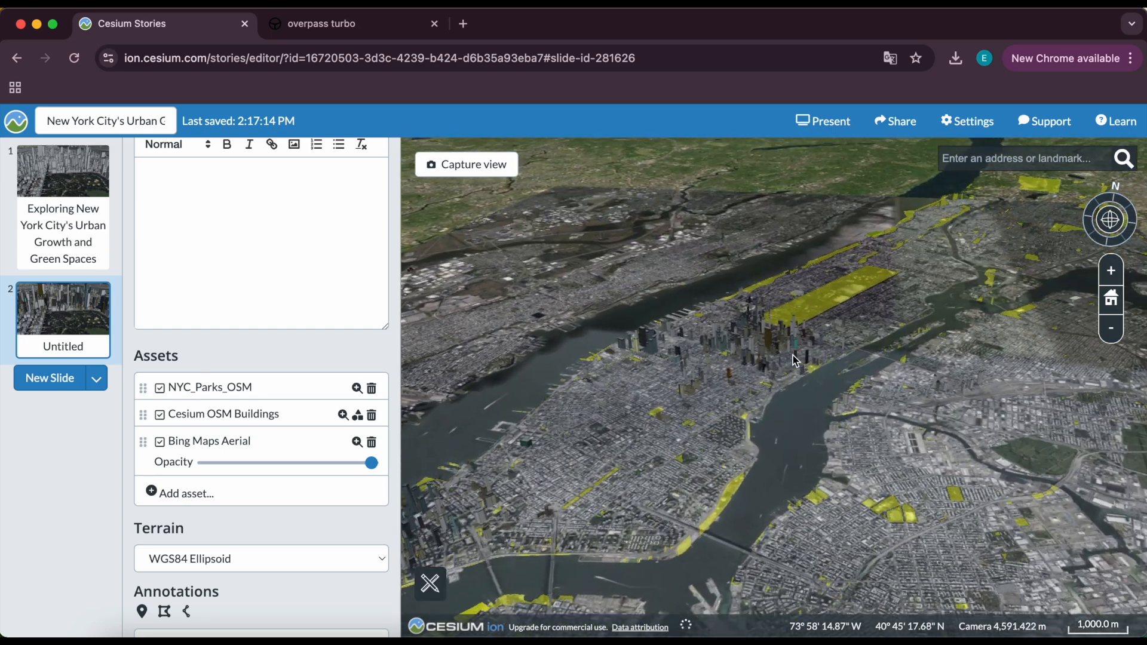
scroll(793, 356, "up", 5)
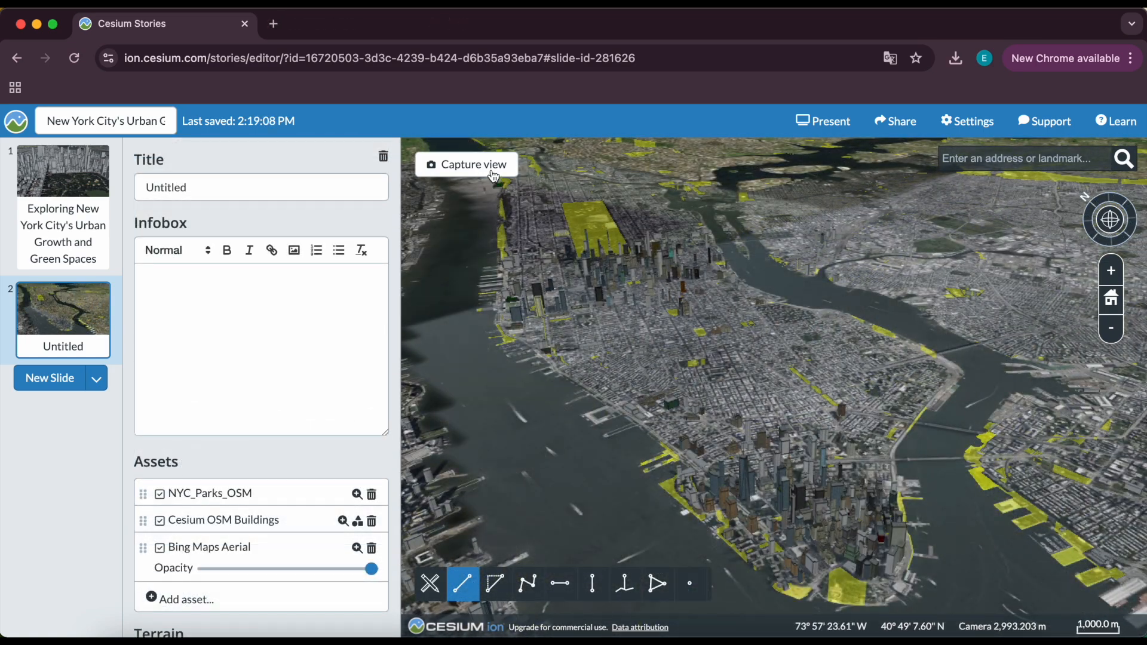
left_click(492, 172)
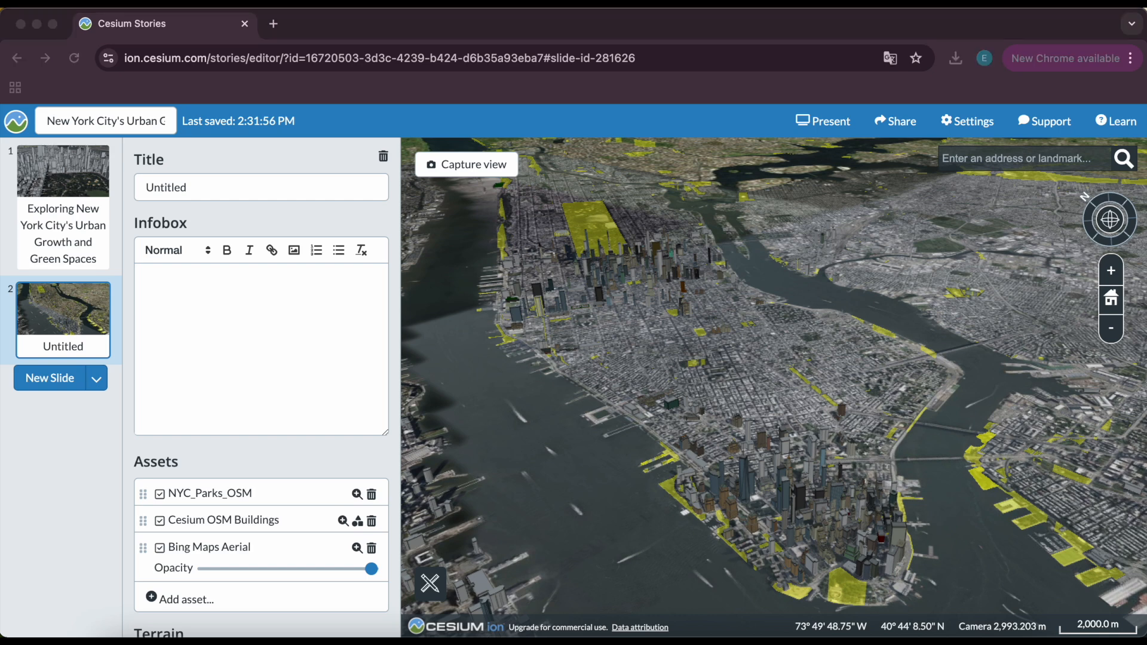
Title the second slide New York City's Green Spaces and Parks.
left_click(60, 339)
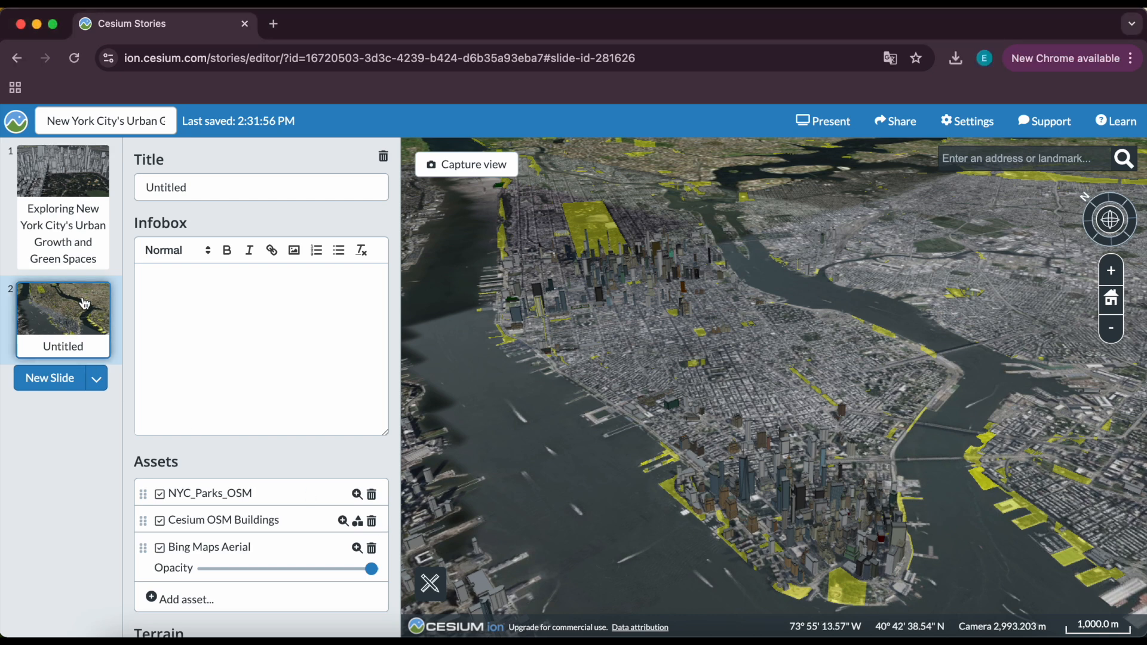
left_click(197, 194)
left_click_drag(212, 187, 132, 188)
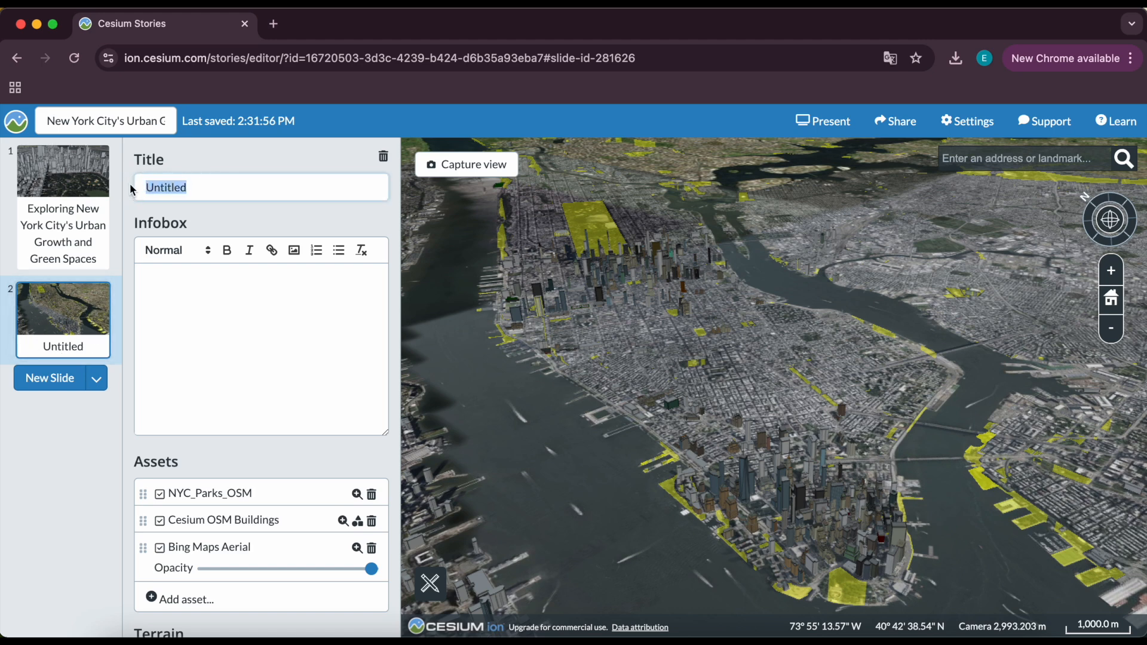
type("New York City's Green Spaces")
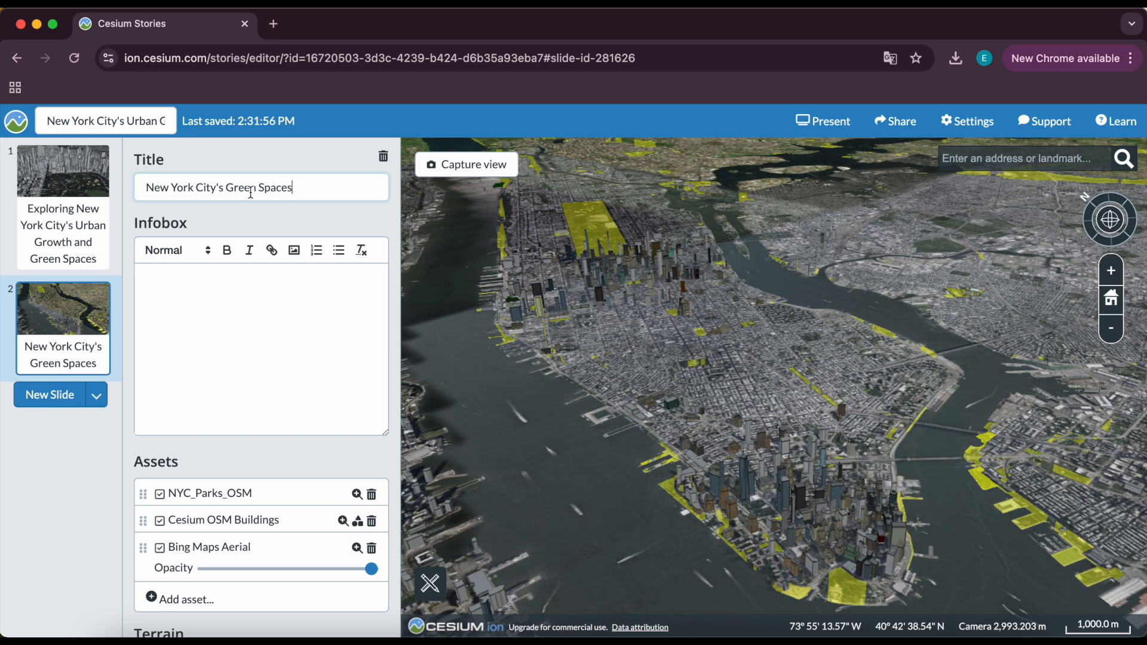
type("and Parks")
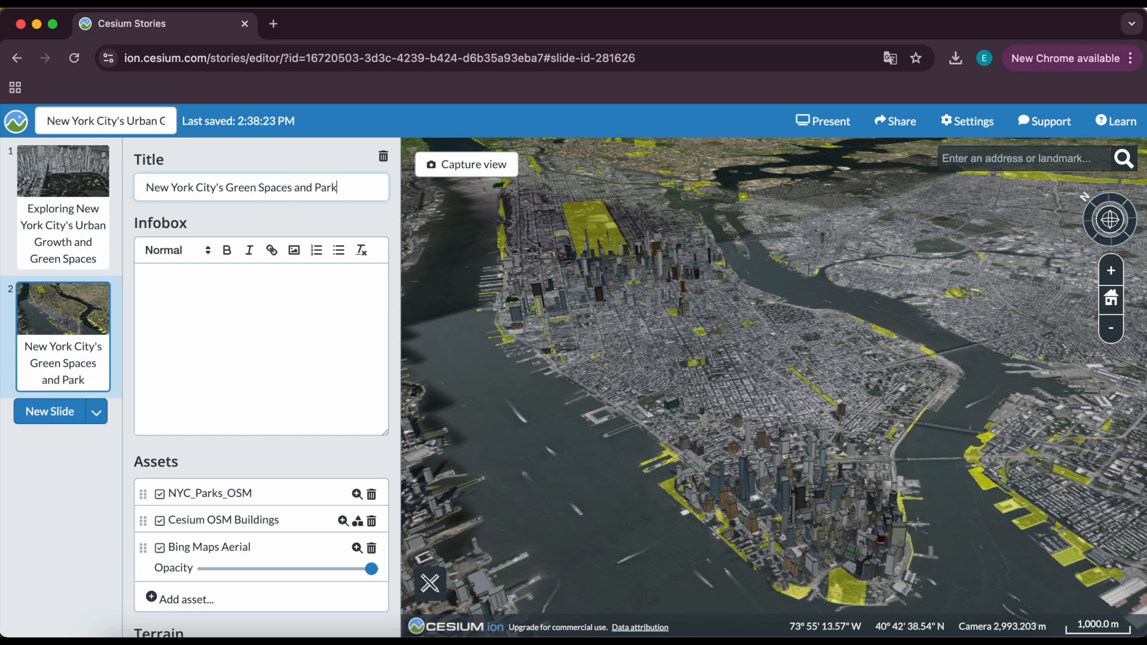
Paste the parks and green spaces description into the second slide's infobox and split it into two paragraphs.
left_click(279, 281)
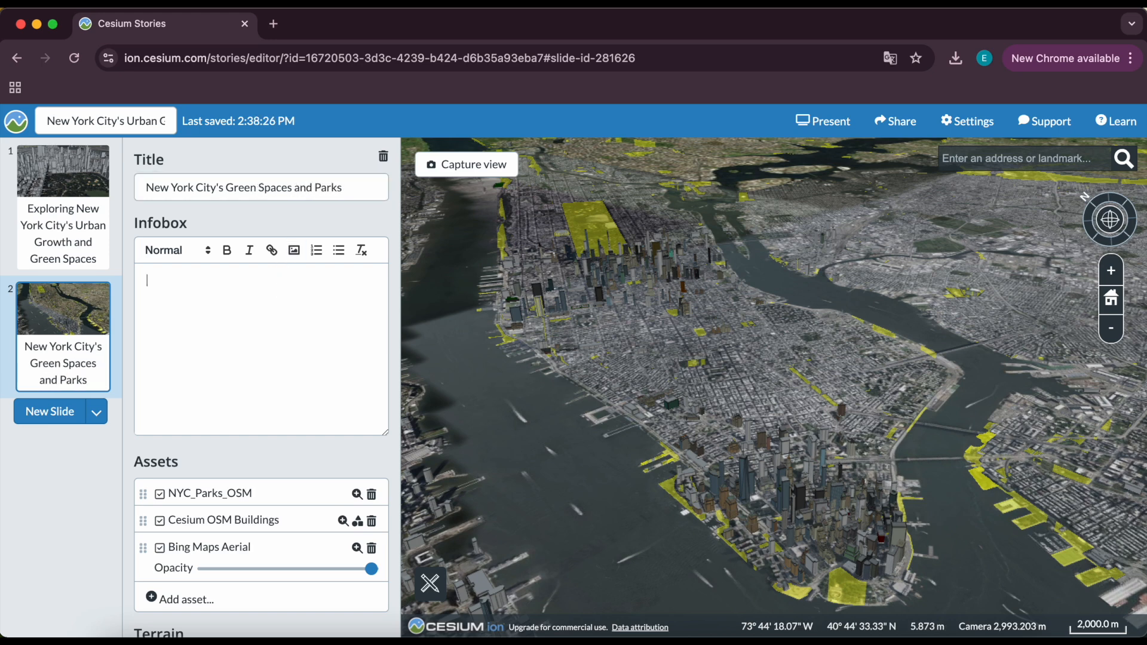
key("super+Tab")
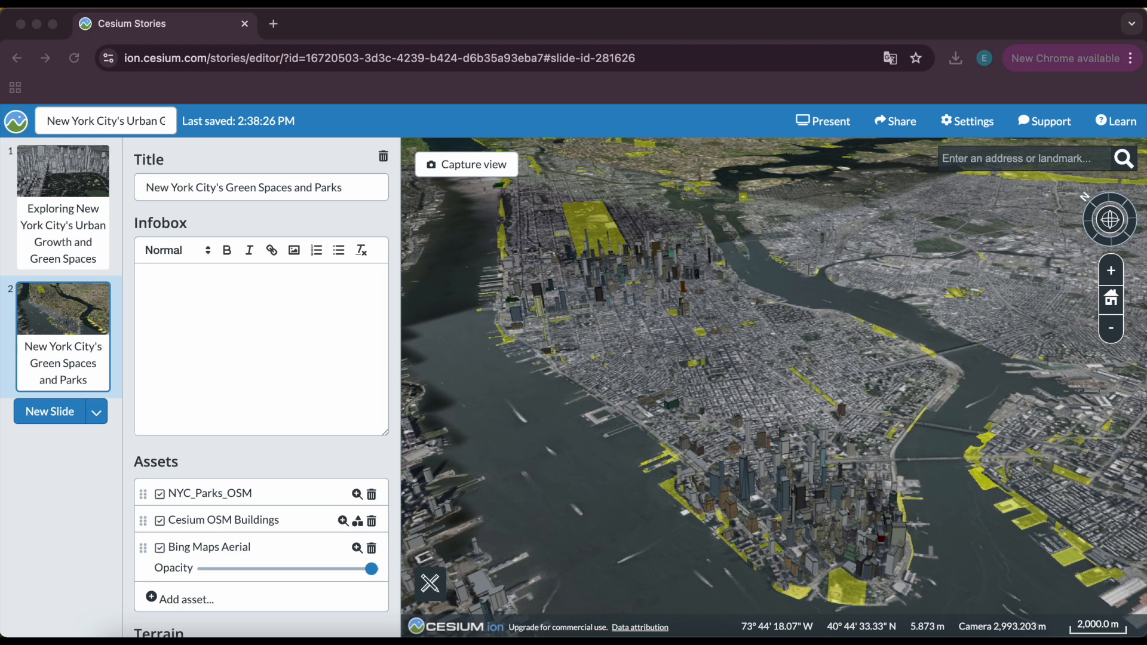
left_click(203, 295)
type("New York City has hundreds of parks and public green spaces that provide essential environmental and recreational benefits. These spaces help reduce urban heat, improve air quality, and enhance overall quality of life. This dataset highlights the distribution of public green areas across the city. Notice how parks are often concentrated in certain areas, while others have limited access to green spaces.")
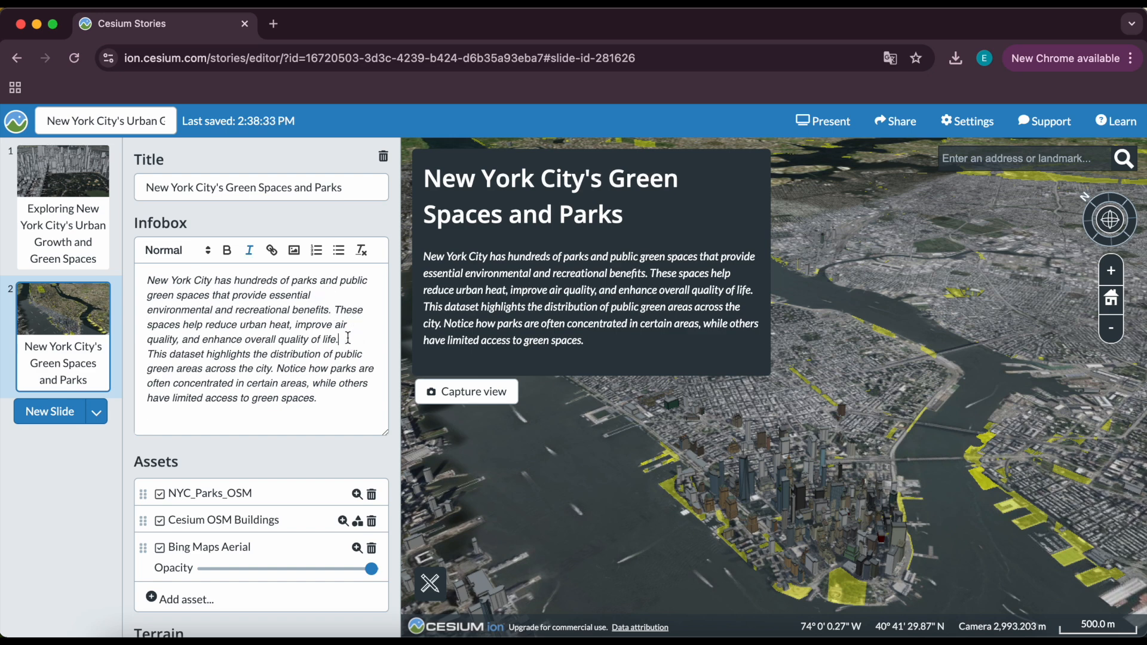
key("Return")
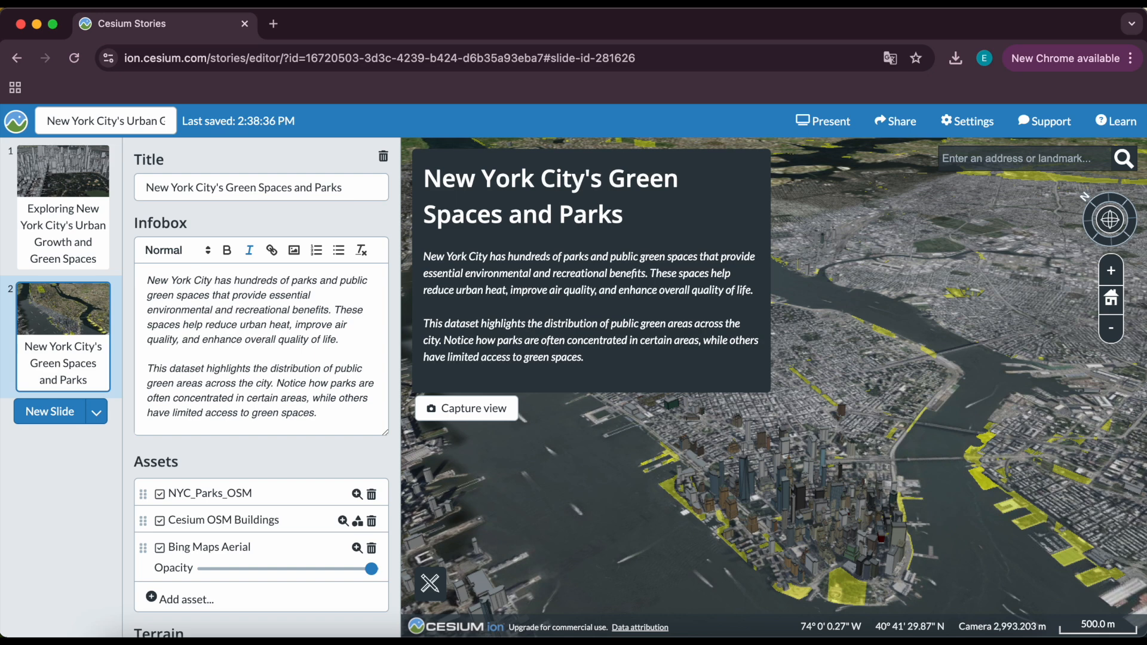
Preview the story in presentation mode, stepping to the second slide, and return to the editor.
left_click(824, 124)
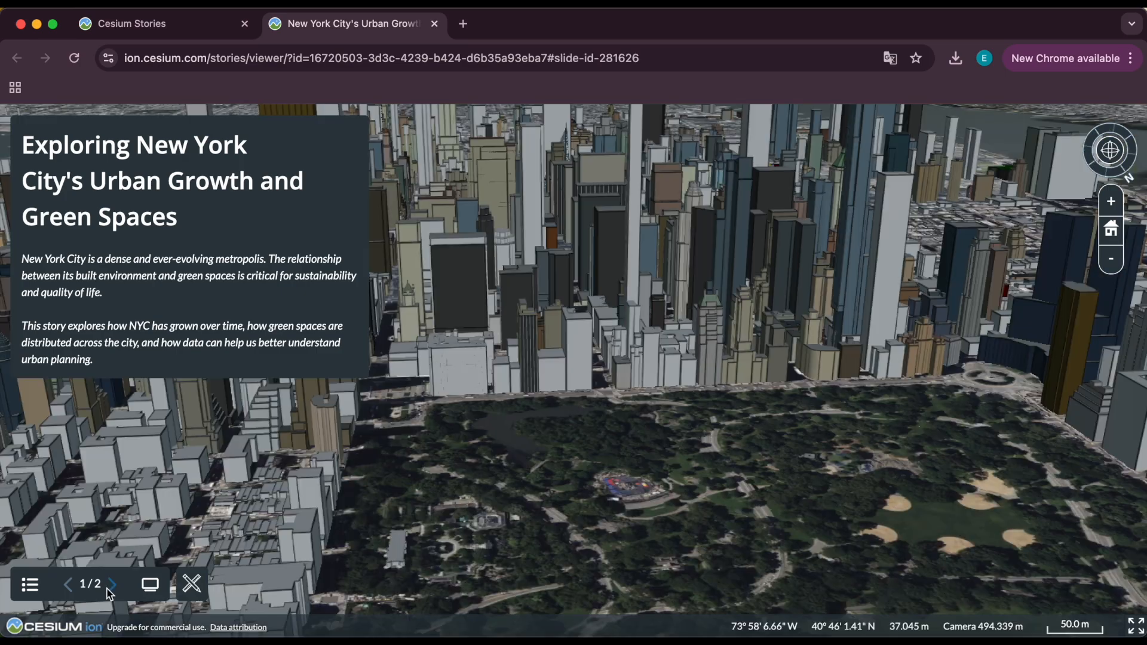
left_click(110, 585)
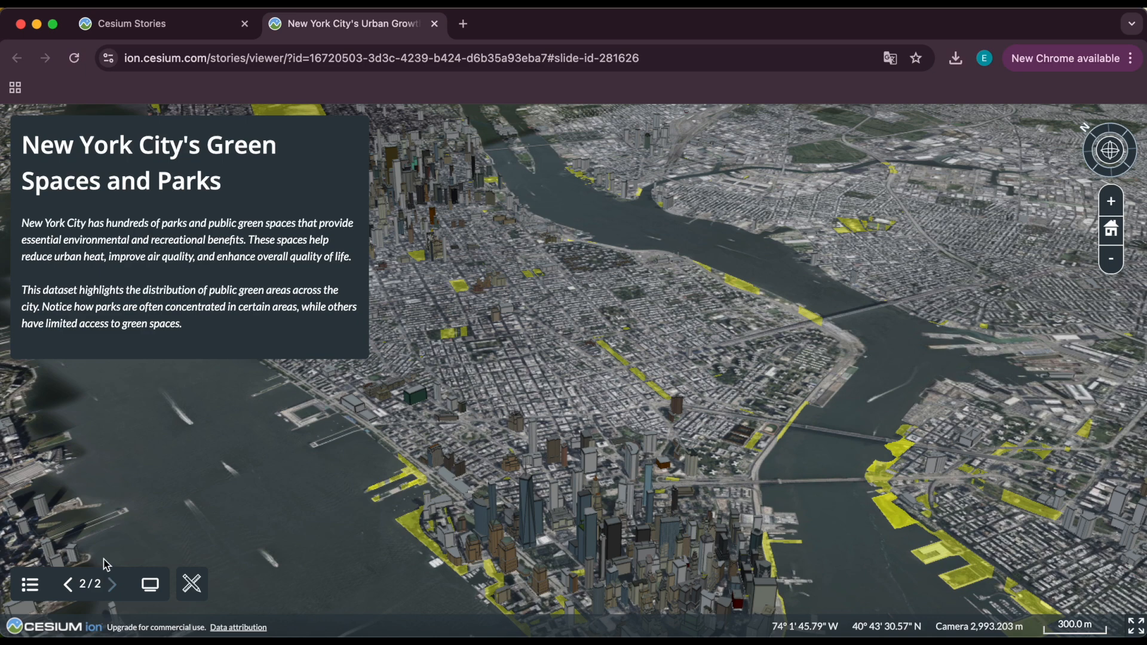
left_click(141, 27)
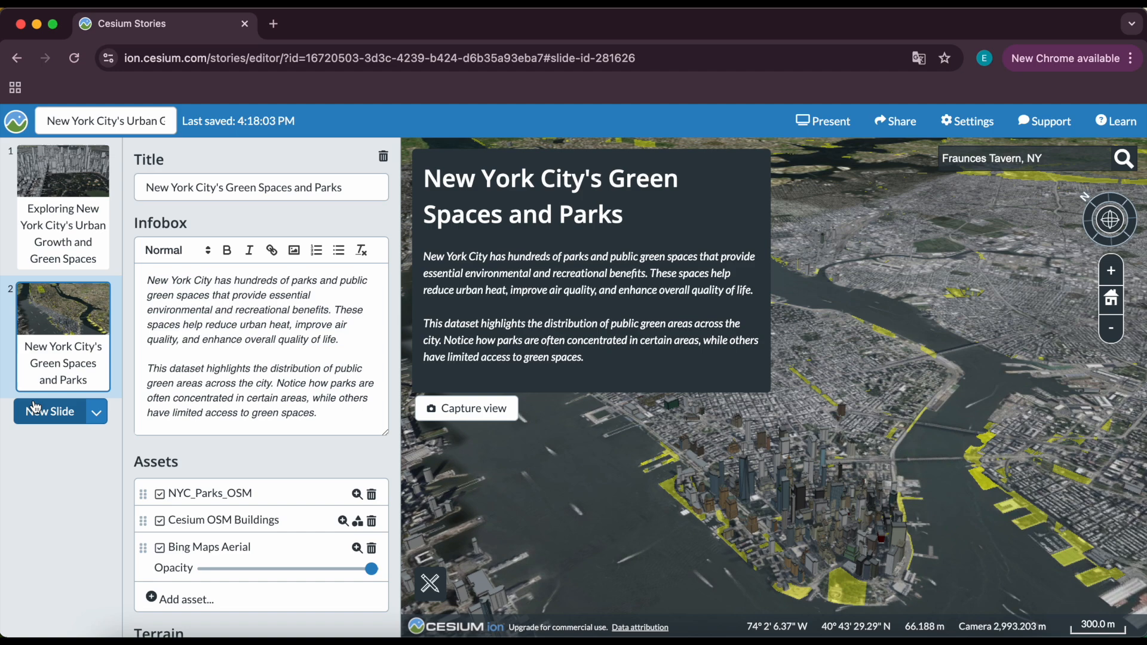
Add a third slide and hide the NYC_Parks_OSM layer on it.
left_click(50, 421)
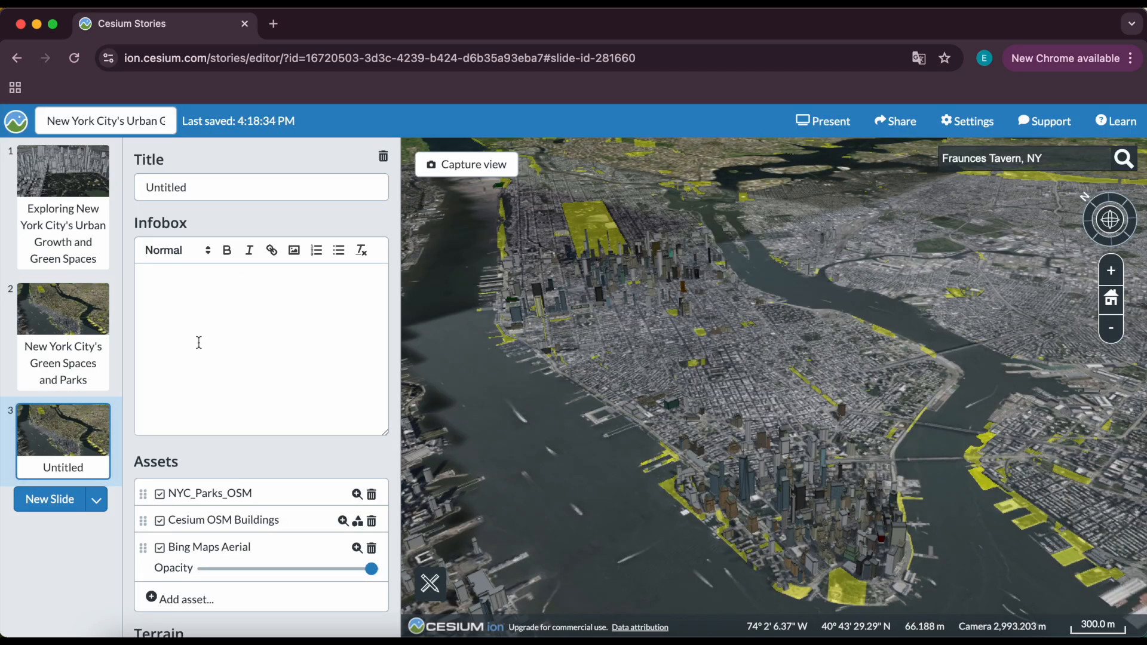
scroll(199, 342, "down", 3)
left_click(159, 397)
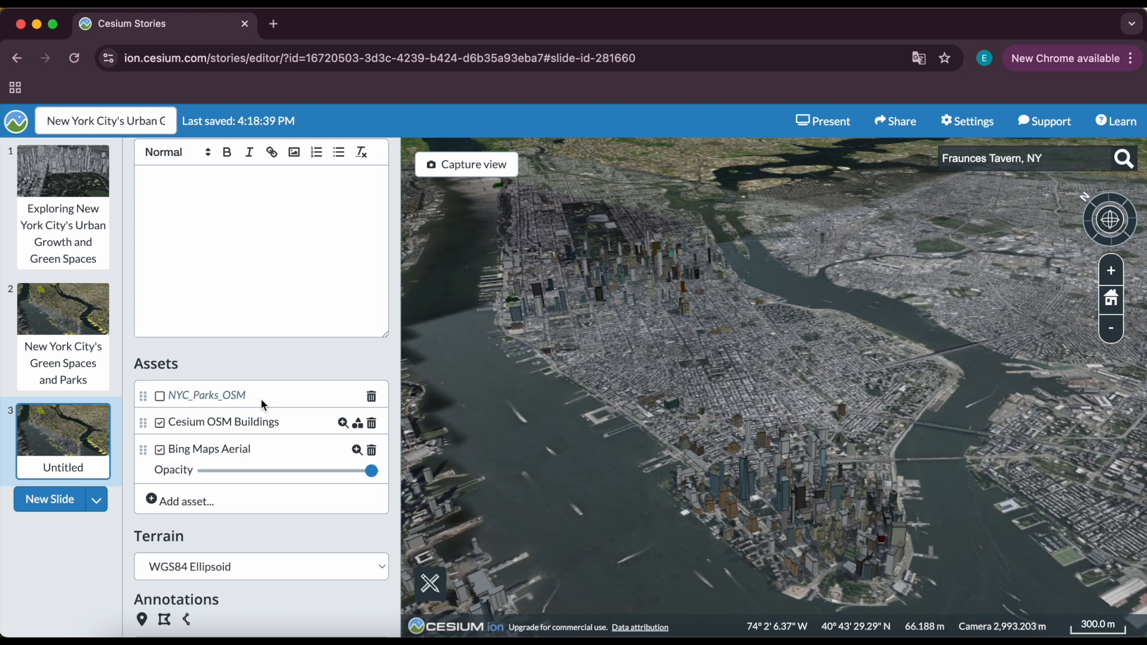
Add the New York City 3D Buildings asset to the third slide.
left_click(167, 502)
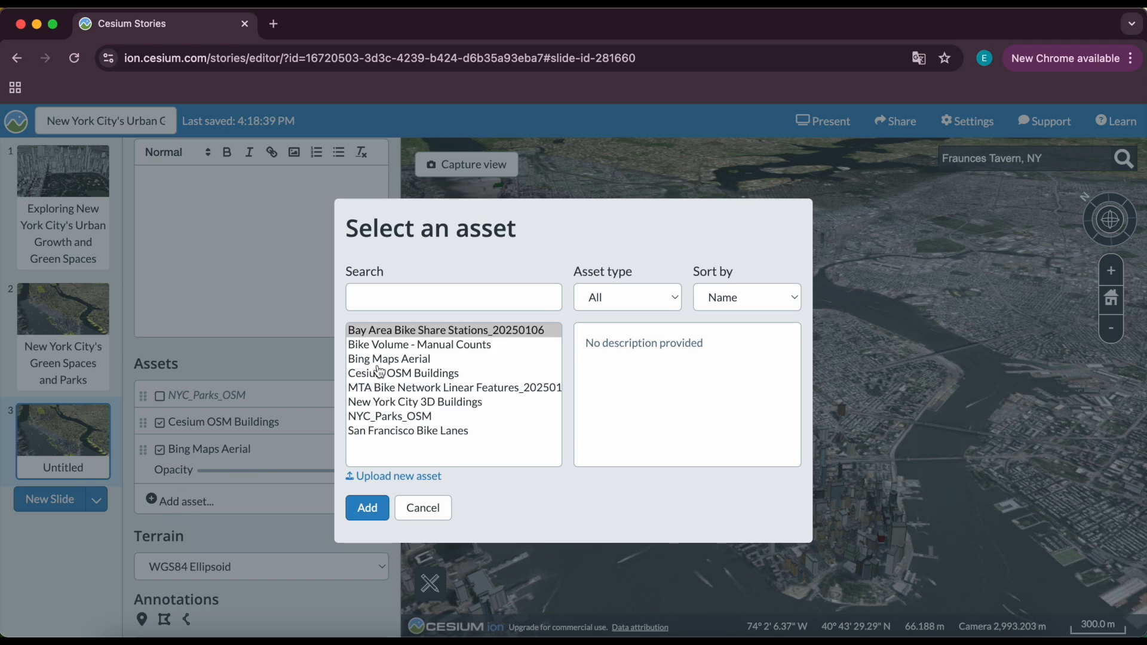
left_click(385, 403)
scroll(653, 380, "down", 2)
scroll(653, 380, "down", 10)
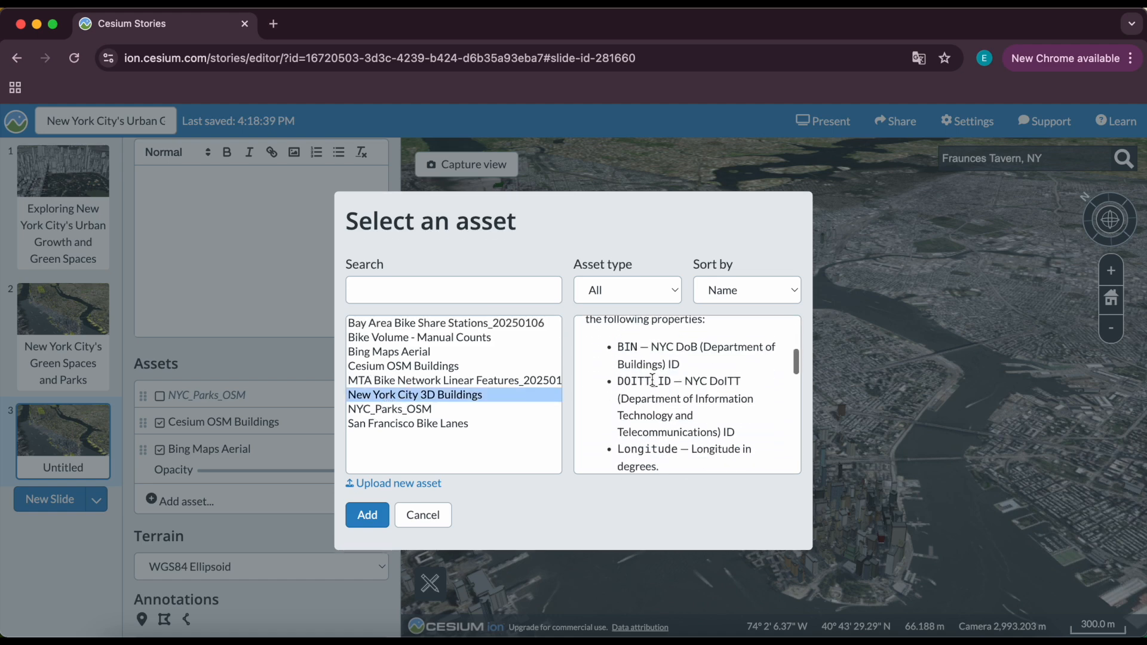
scroll(653, 377, "up", 10)
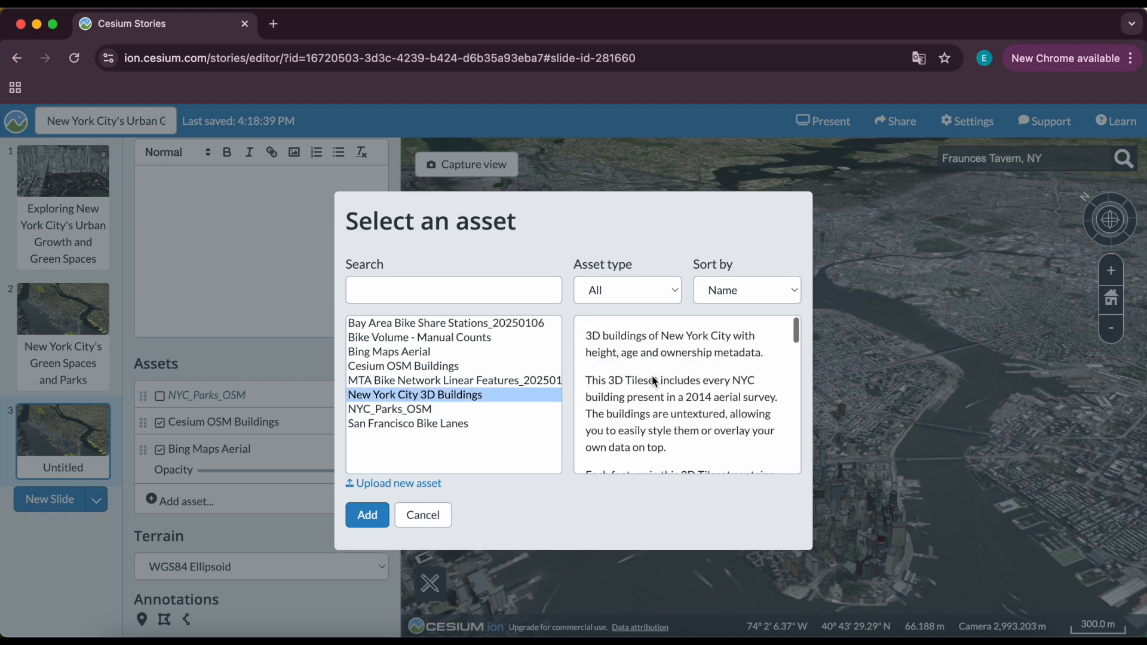
left_click(364, 516)
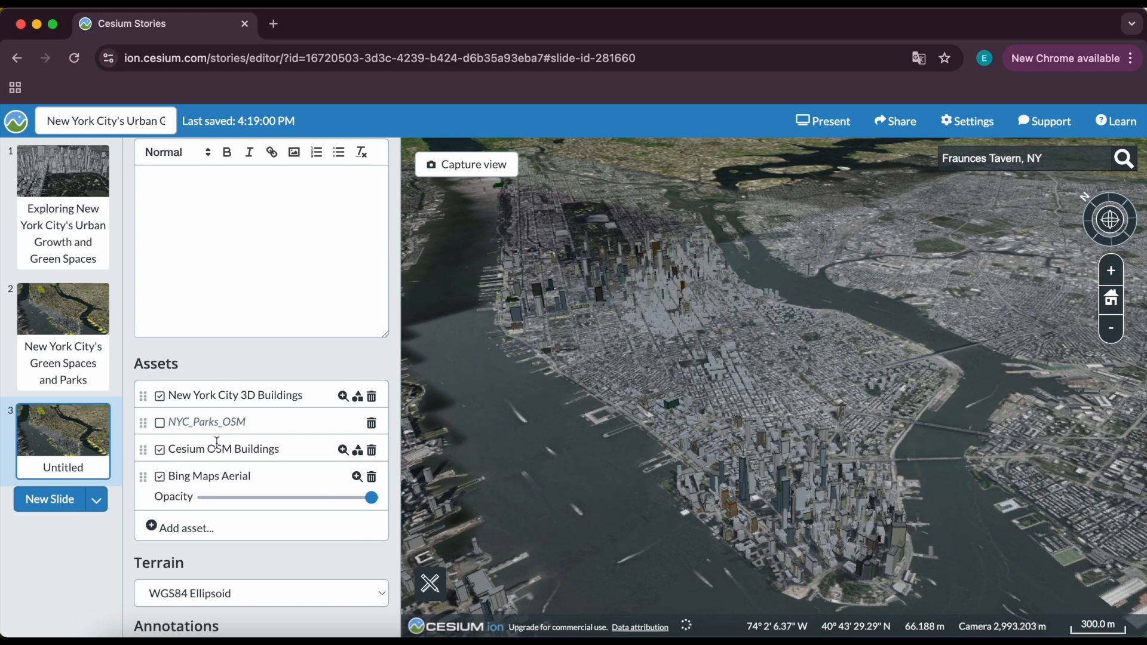
Hide the Cesium OSM Buildings layer and view Lower Manhattan's 3D buildings up close.
left_click(160, 454)
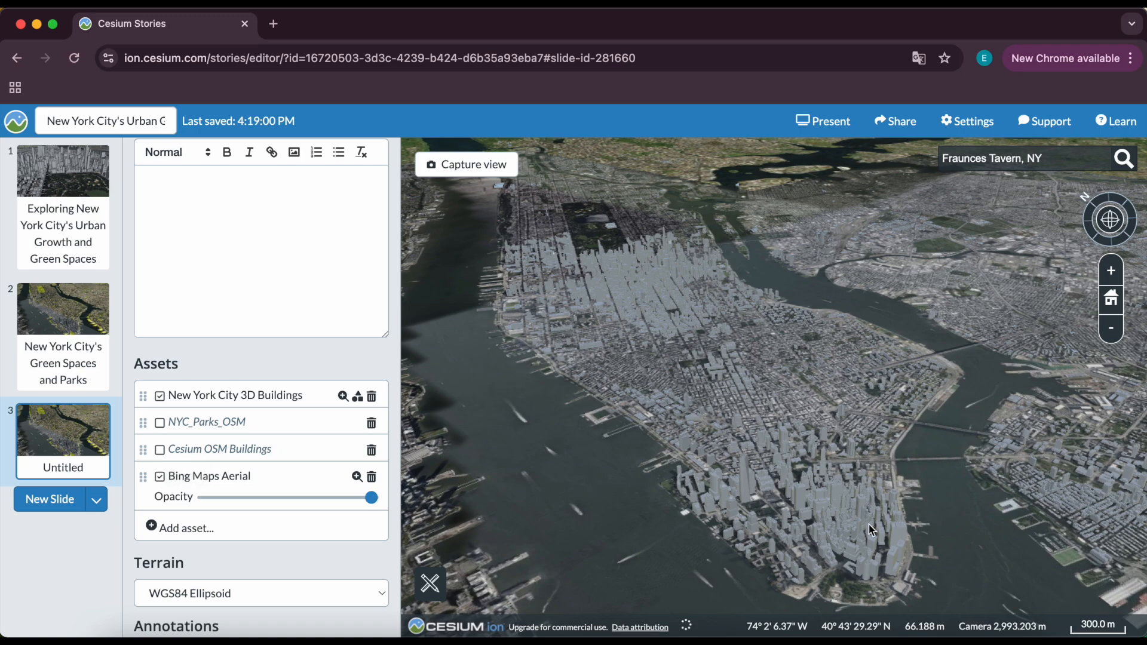
left_click_drag(856, 481, 854, 463, "ctrl")
scroll(852, 460, "up", 5)
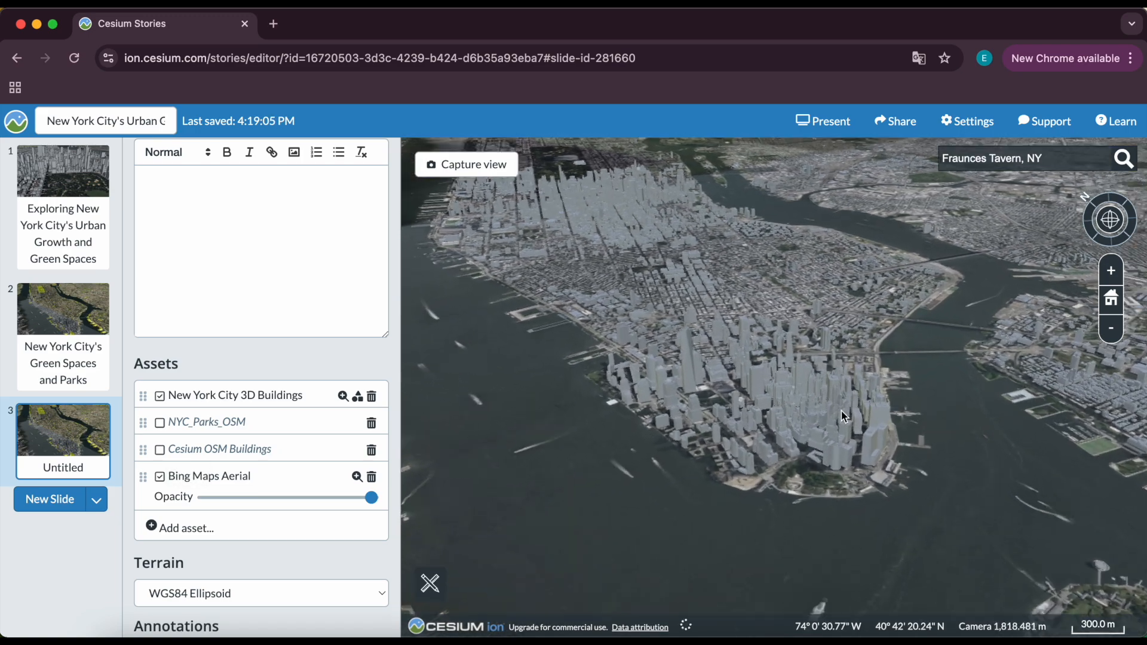
mouse_move(743, 359)
left_mouse_down()
mouse_move(830, 387)
mouse_move(874, 345)
mouse_move(747, 363)
left_mouse_up()
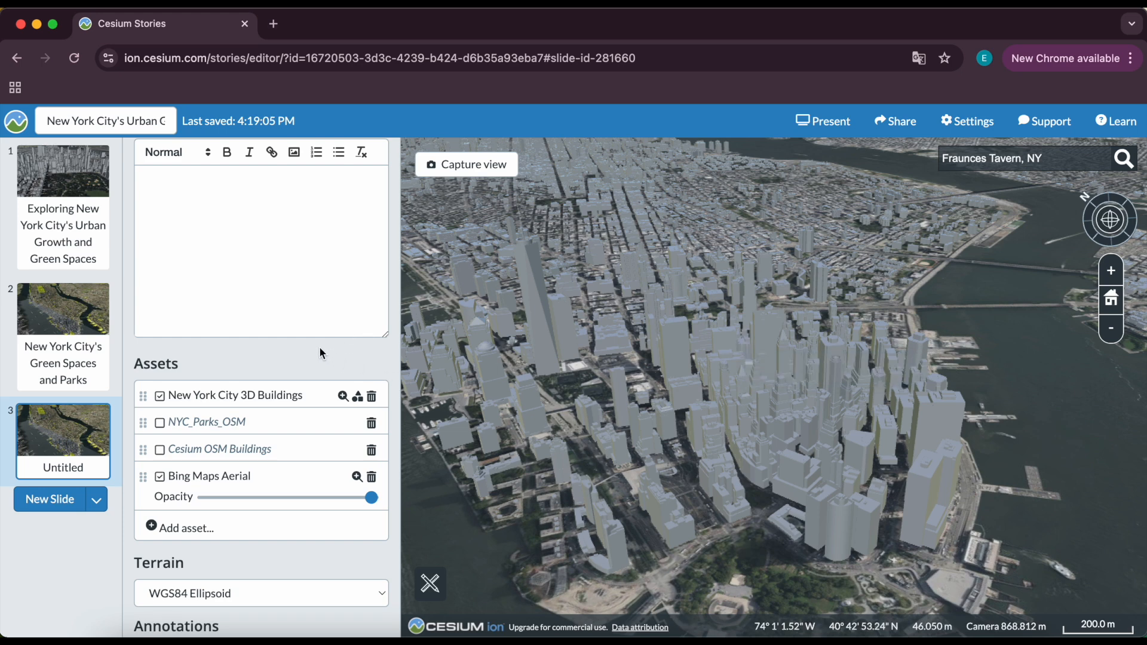
Open styling for the New York City 3D Buildings asset and start a new style.
scroll(320, 350, "down", 2)
left_click_drag(168, 337, 339, 339)
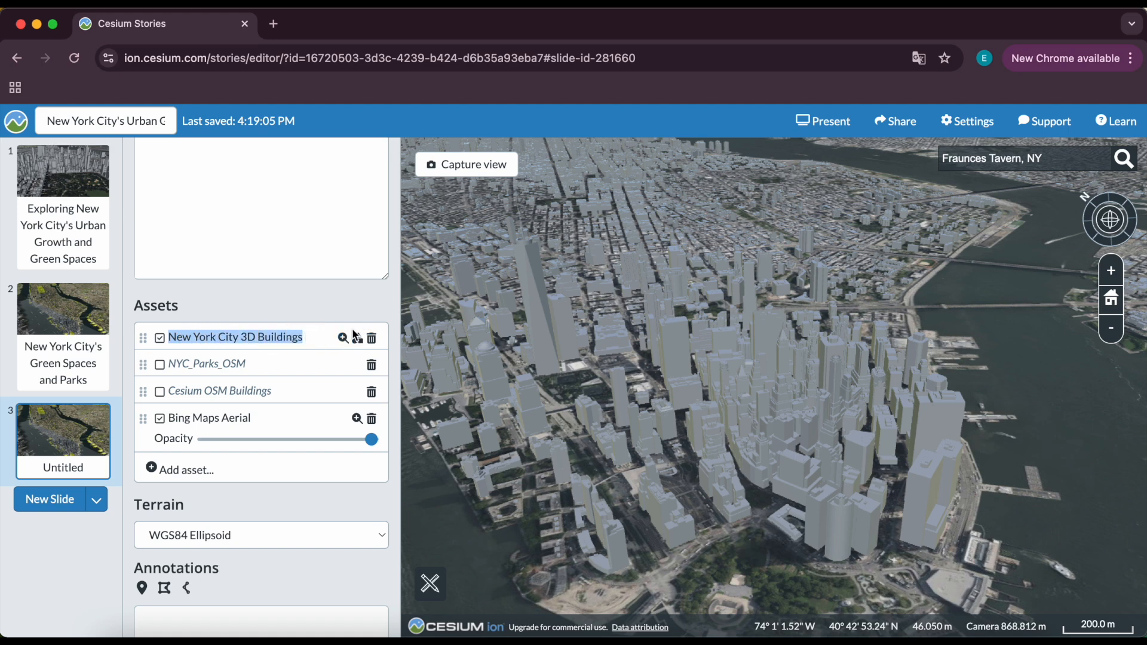
left_click(358, 339)
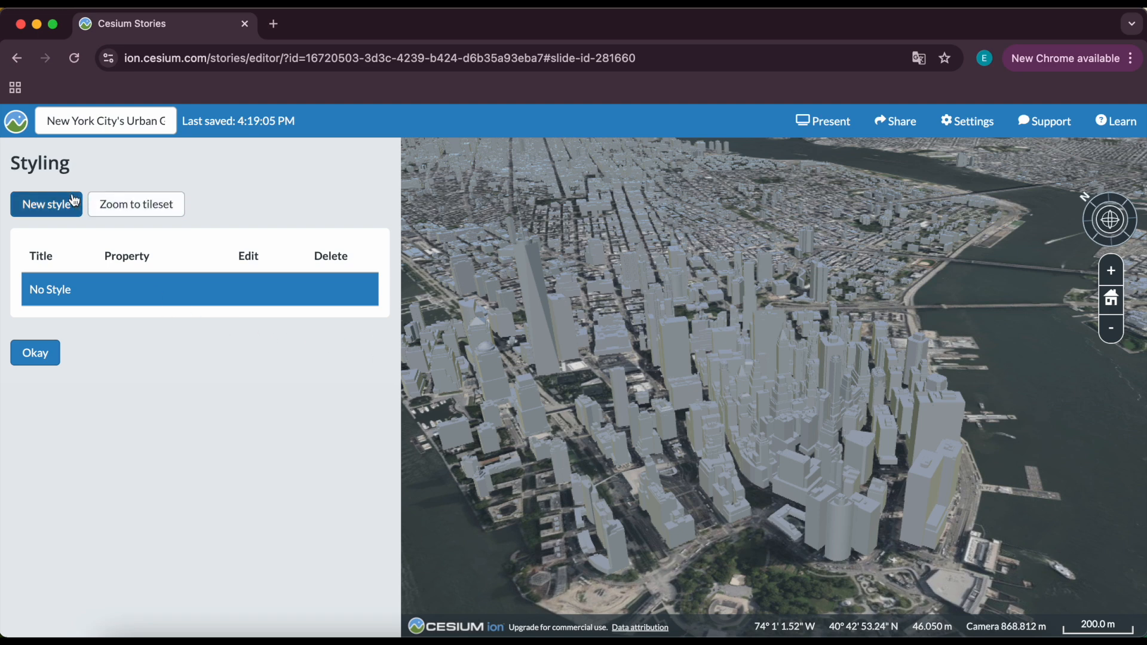
left_click(56, 212)
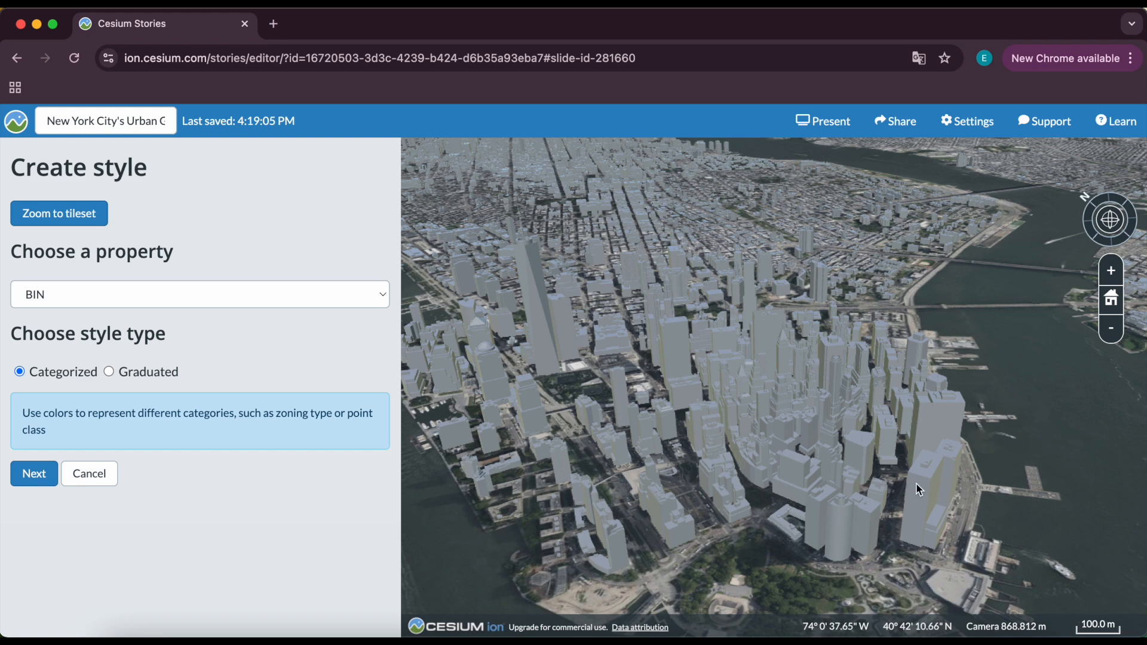
Inspect a Lower Manhattan building's properties, looking at its Year value.
mouse_move(923, 489)
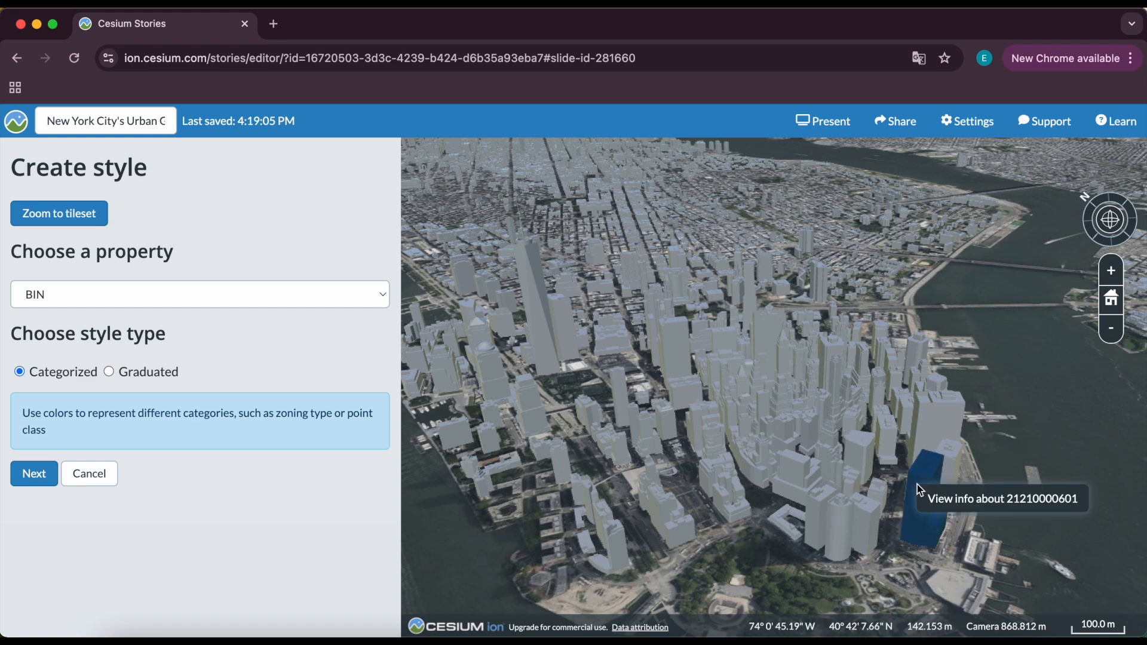
left_click(963, 499)
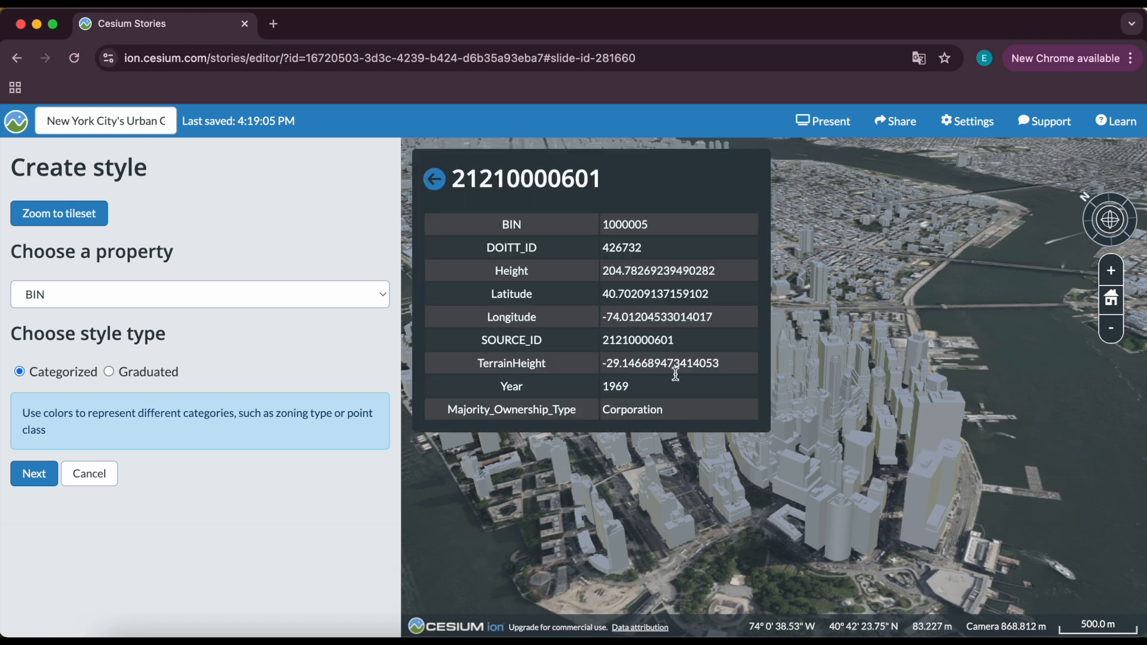
left_click_drag(489, 387, 645, 389)
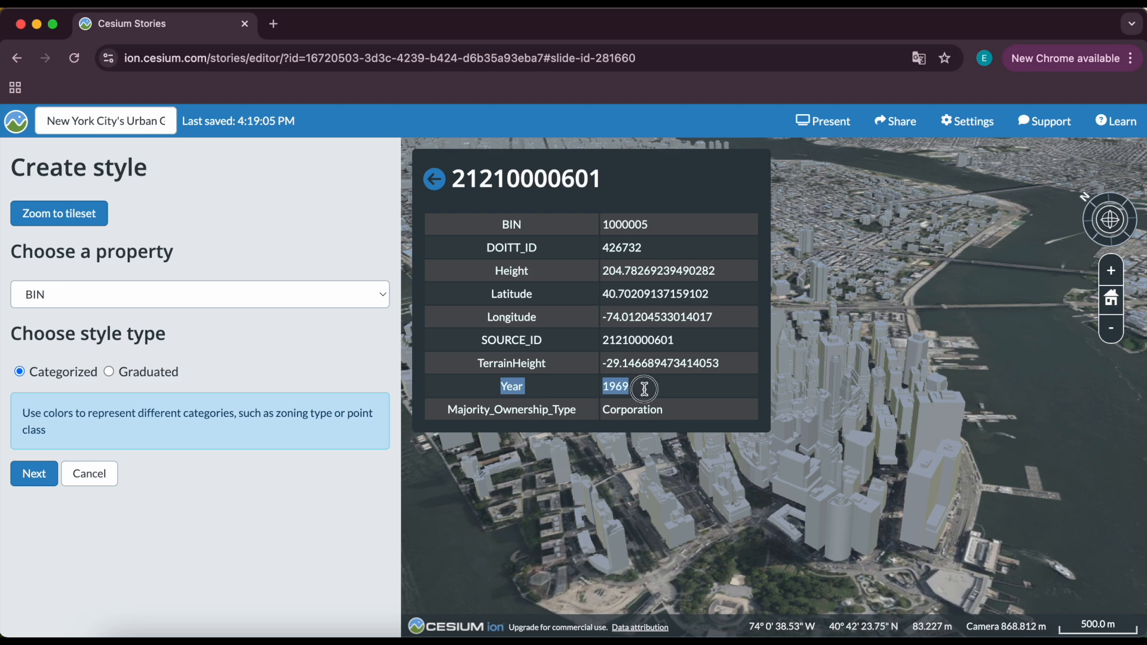
left_click(645, 389)
left_click(435, 184)
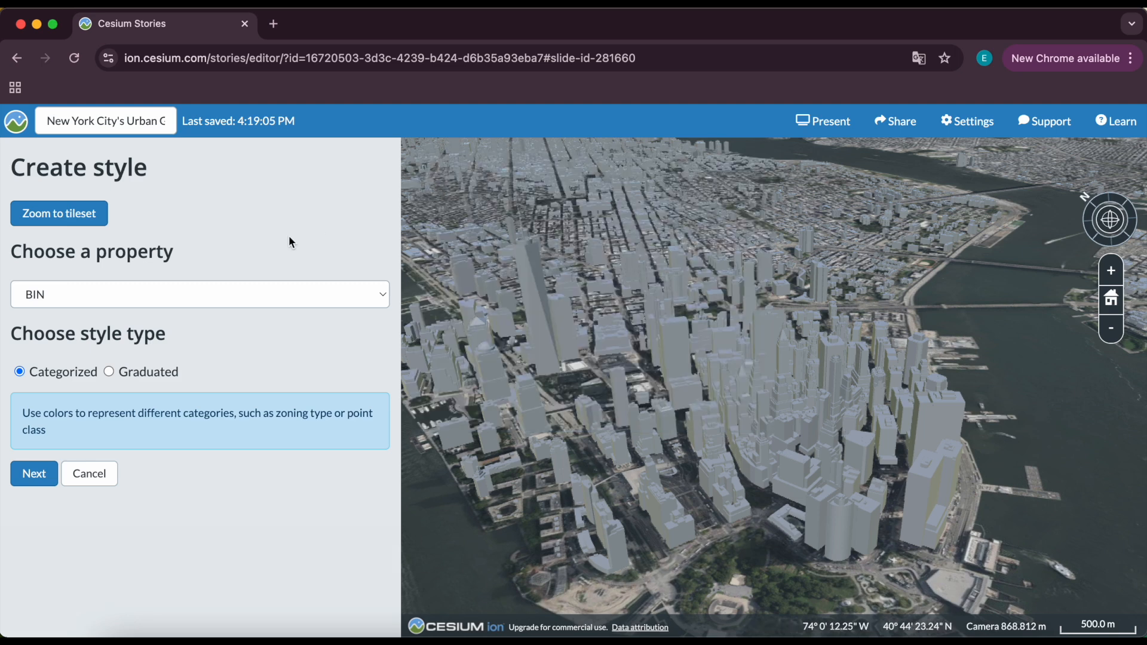
Choose Year as the styling property with a Graduated style type and continue.
left_click(239, 290)
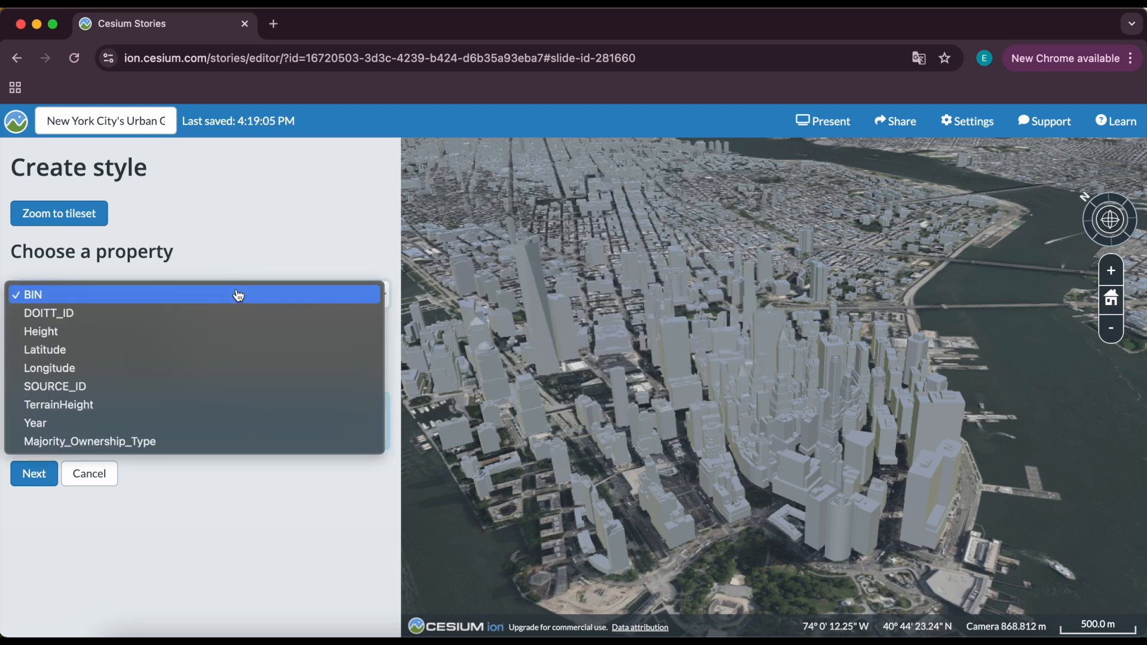
left_click(221, 424)
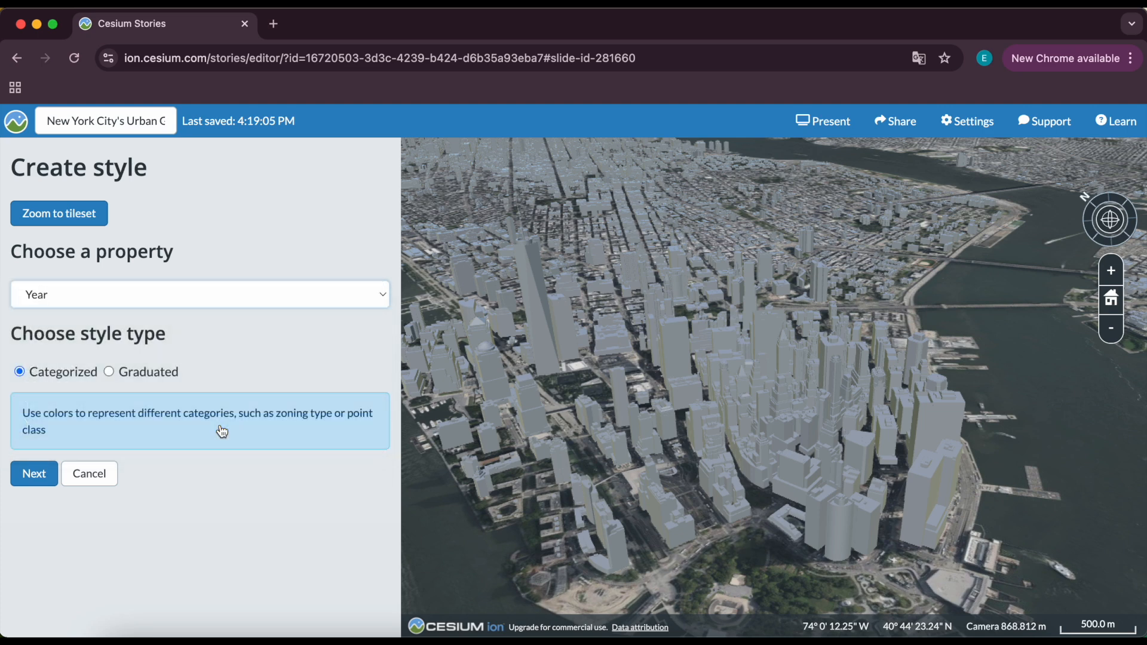
left_click(109, 371)
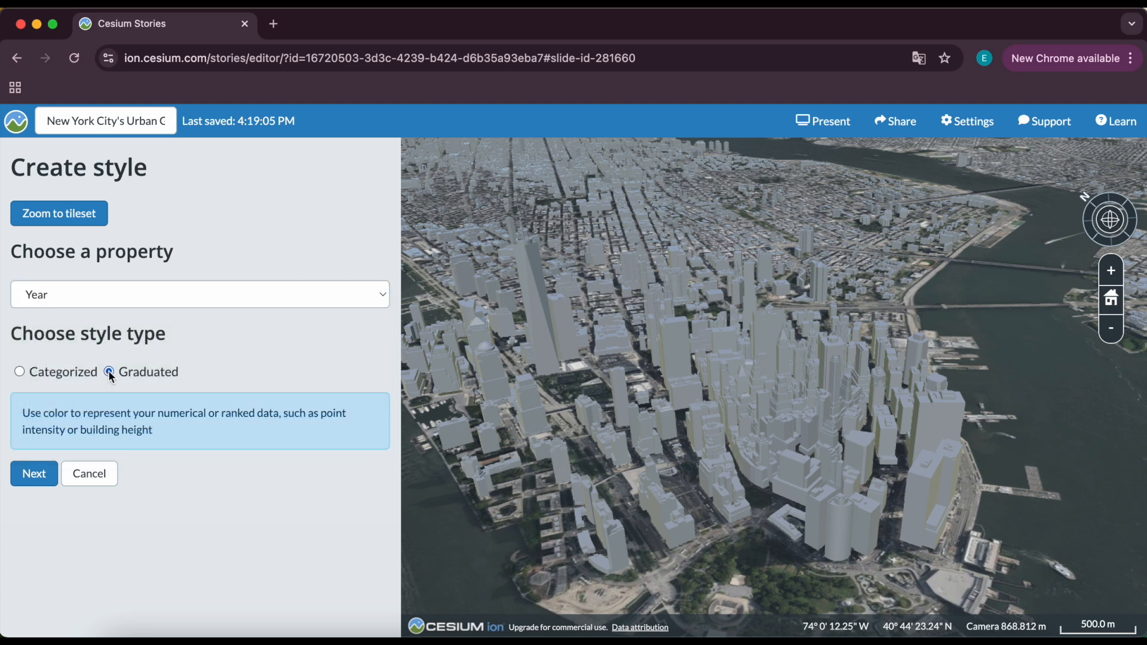
left_click(40, 478)
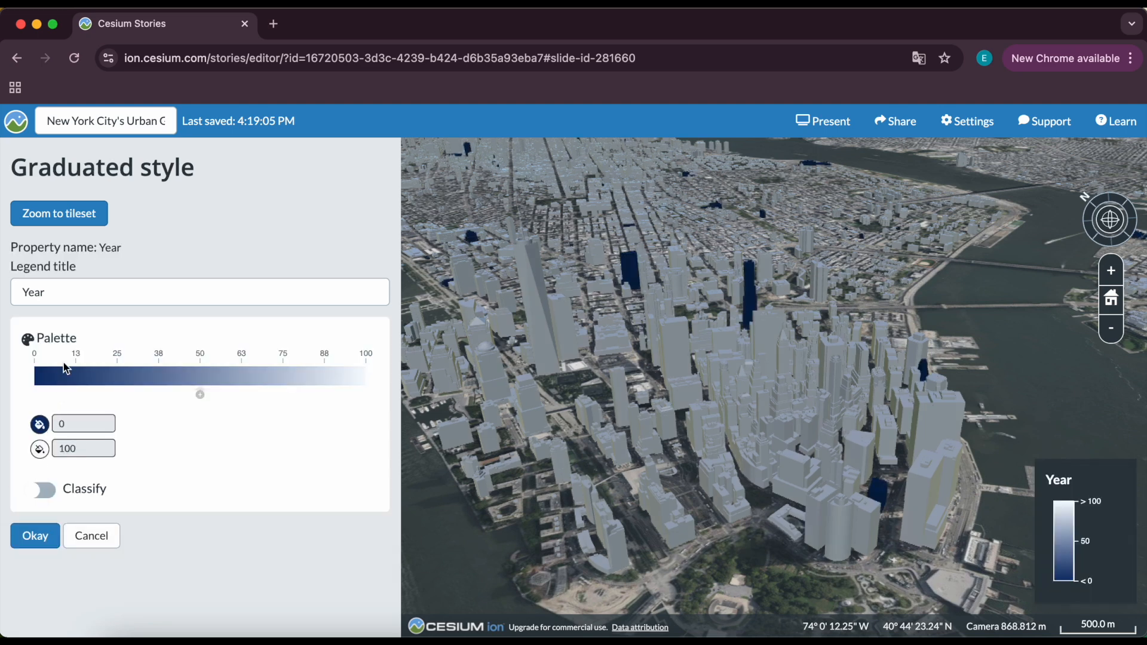
Set the legend title to Year Built and the palette's minimum value to 1.
left_click(87, 297)
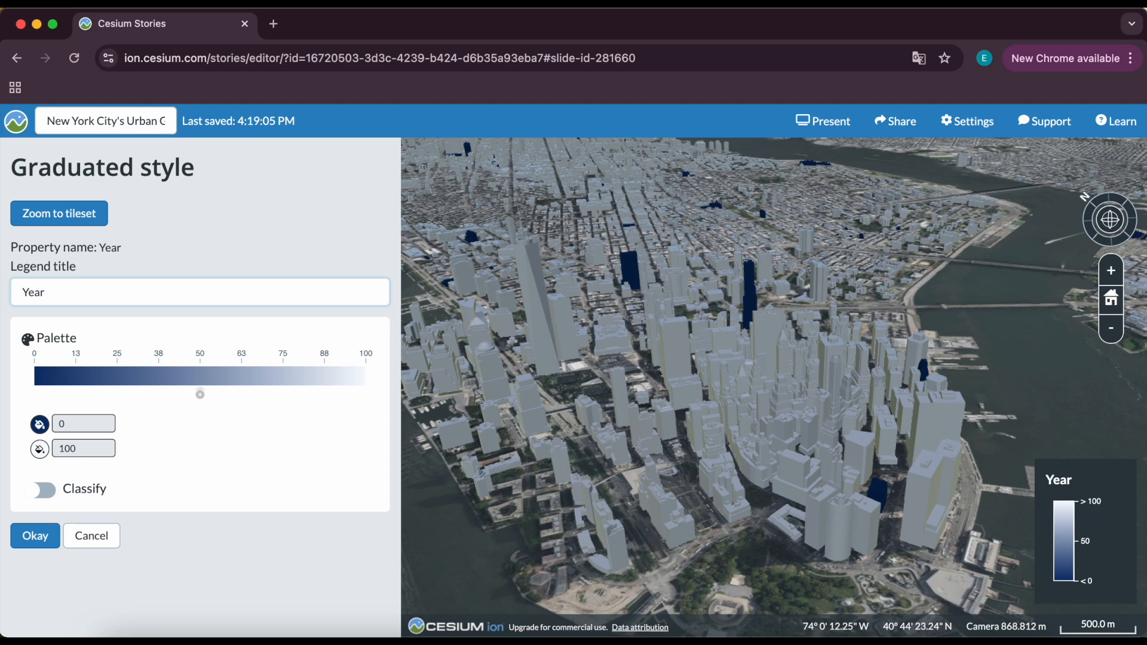
type("Built")
left_click(97, 314)
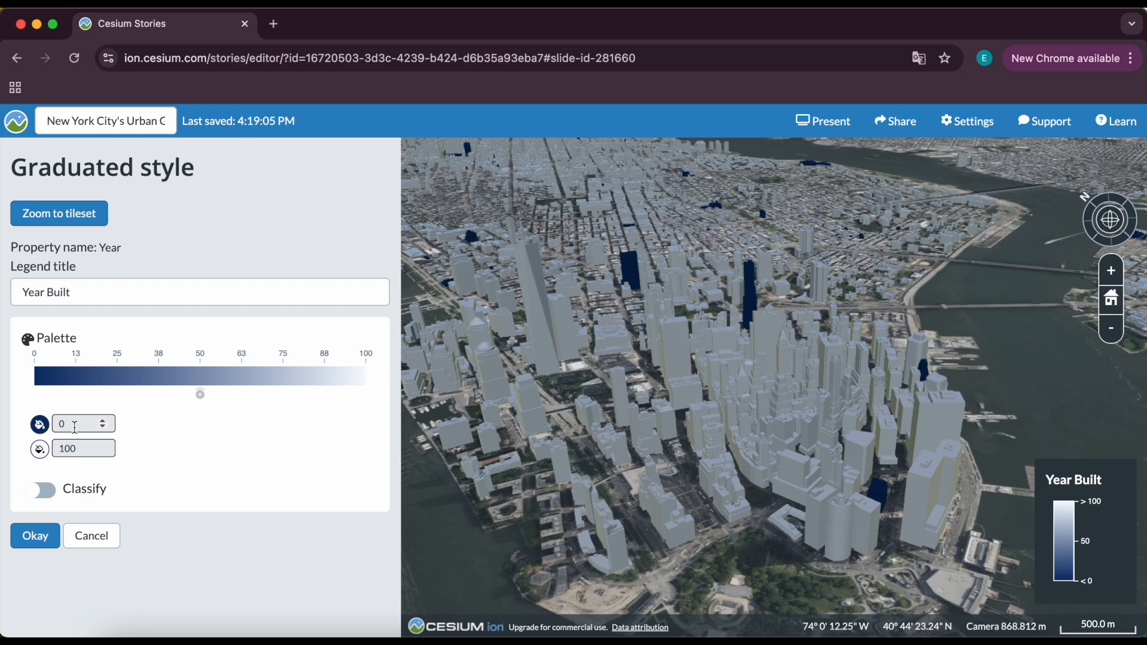
left_click_drag(72, 425, 54, 425)
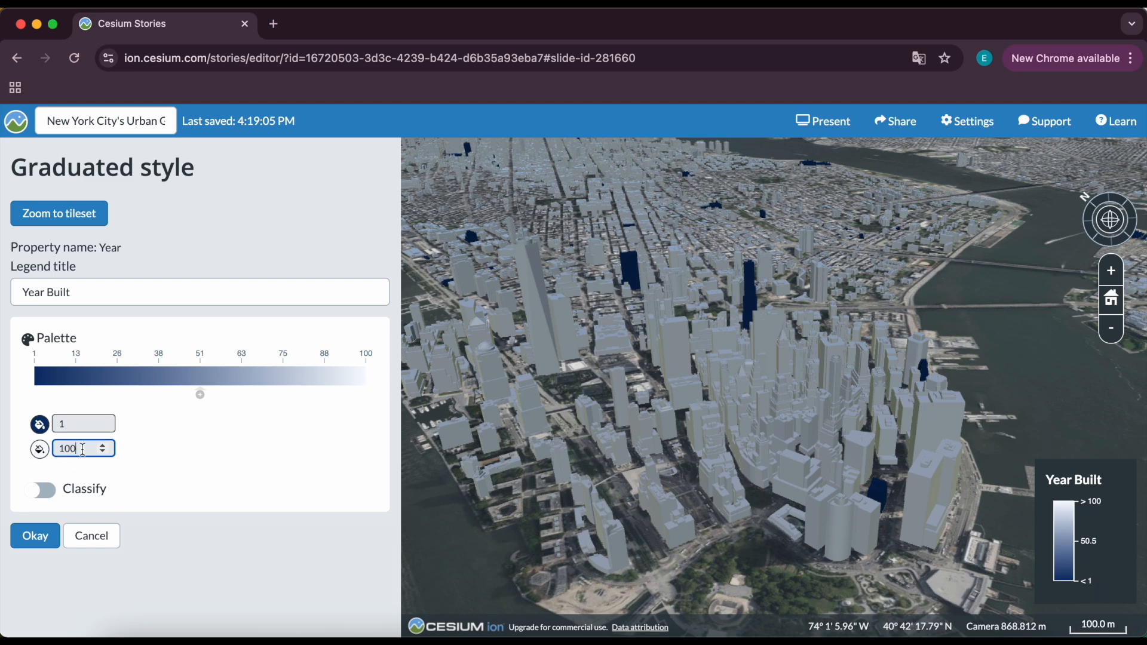
Set the palette's minimum colour to a light grey.
left_click(40, 426)
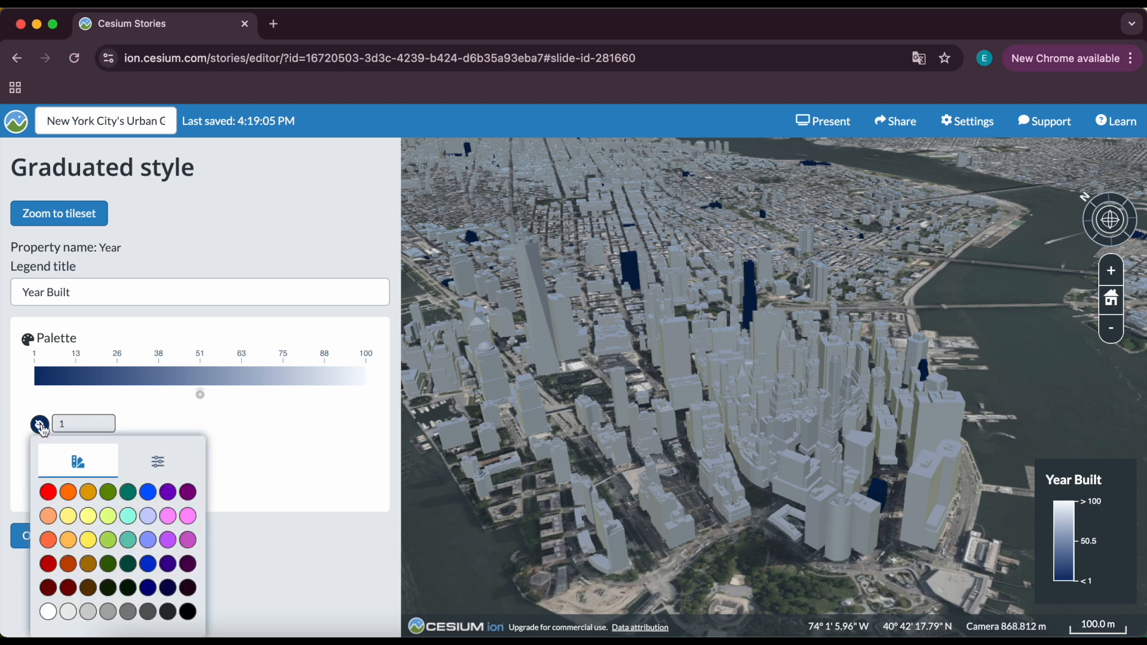
left_click(88, 612)
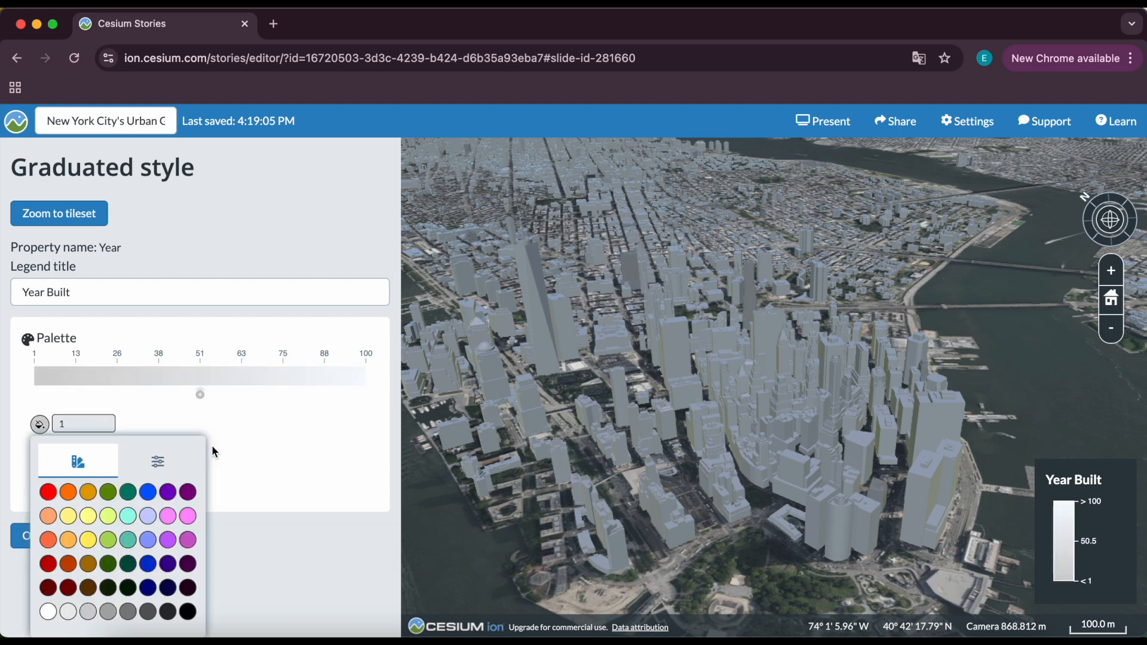
left_click(108, 614)
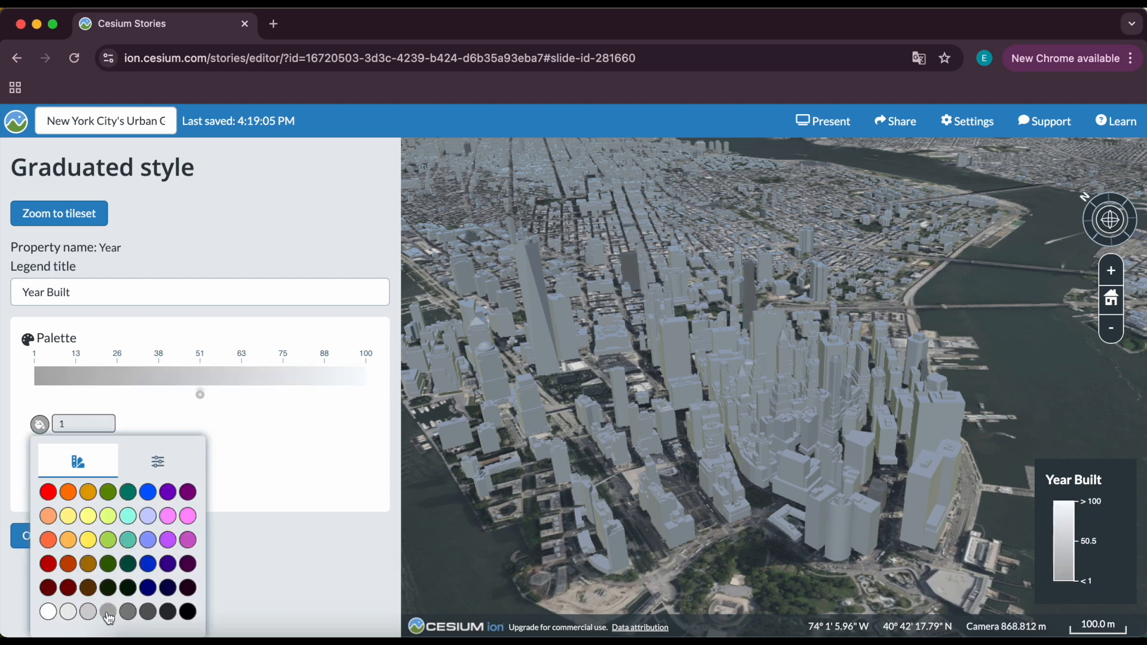
left_click(210, 470)
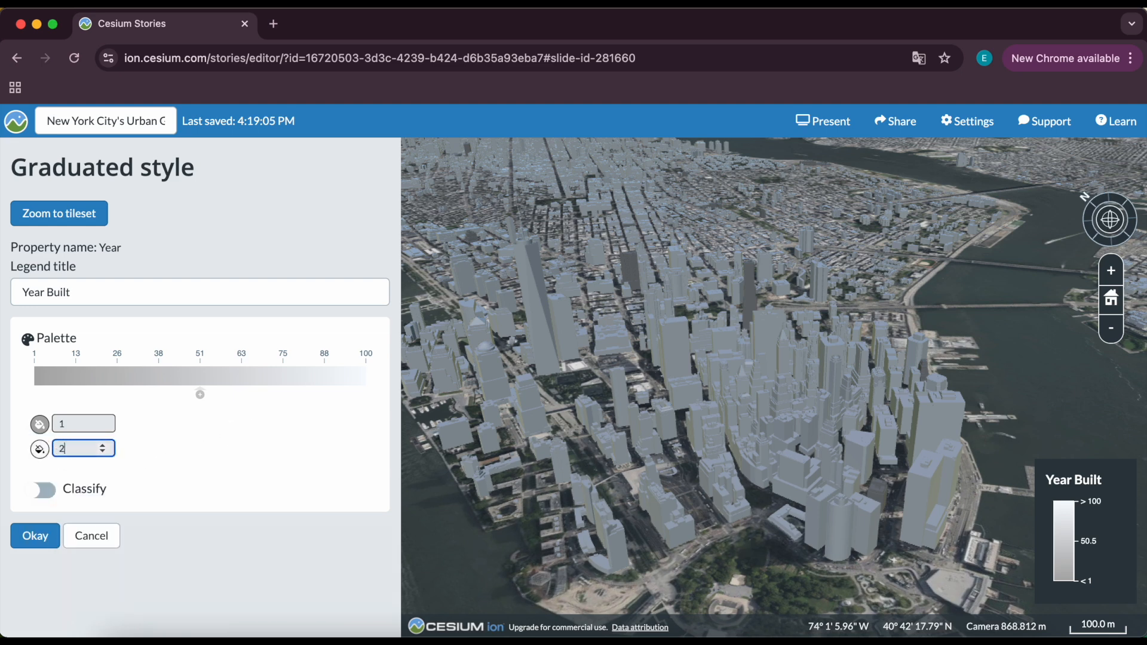
Set the palette maximum to 2025 and add a colour stop at 1700.
left_click(151, 454)
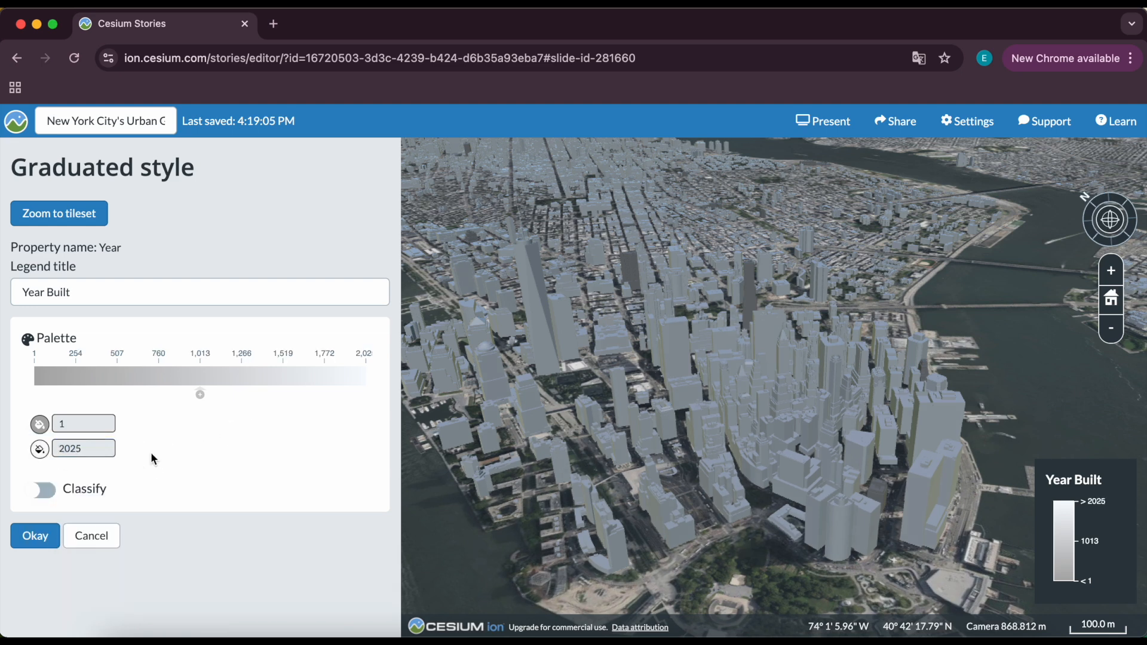
left_click(200, 395)
left_click(93, 448)
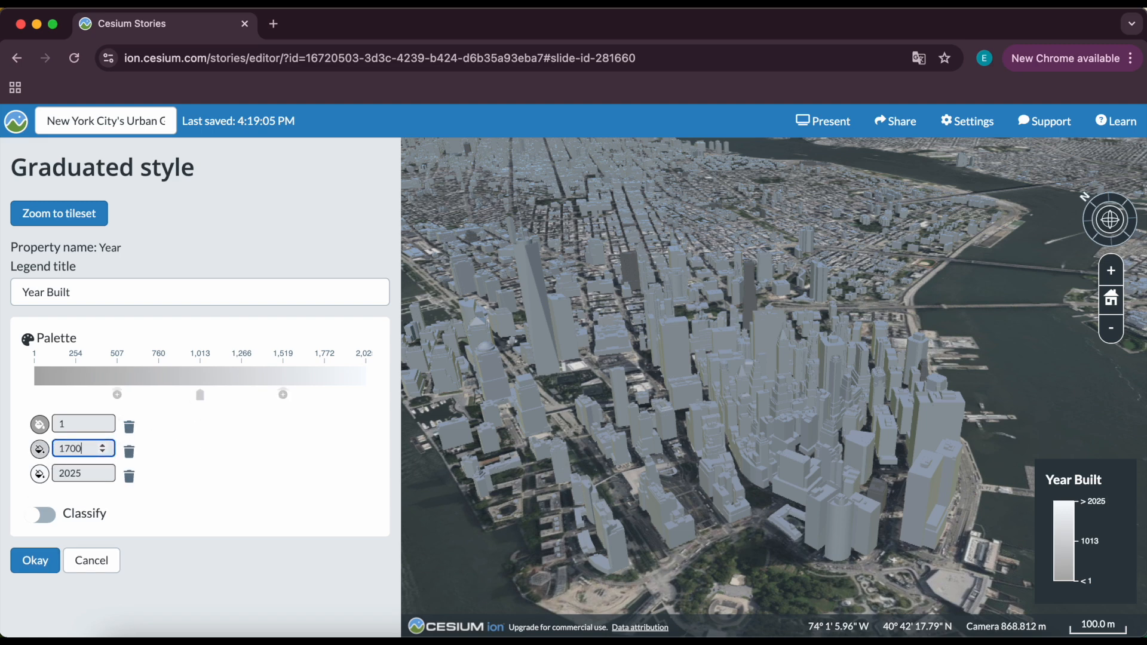
Add three more palette stops with values 1800, 1900 and 2000.
left_click(338, 394)
double_click(58, 473)
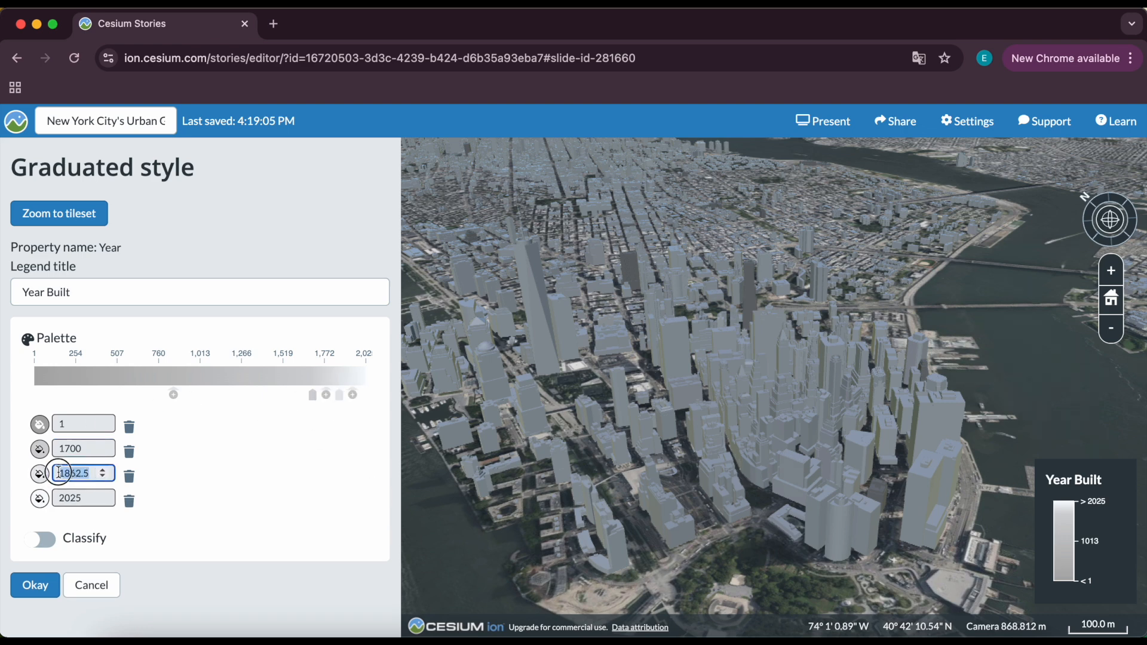
left_click(326, 395)
double_click(52, 497)
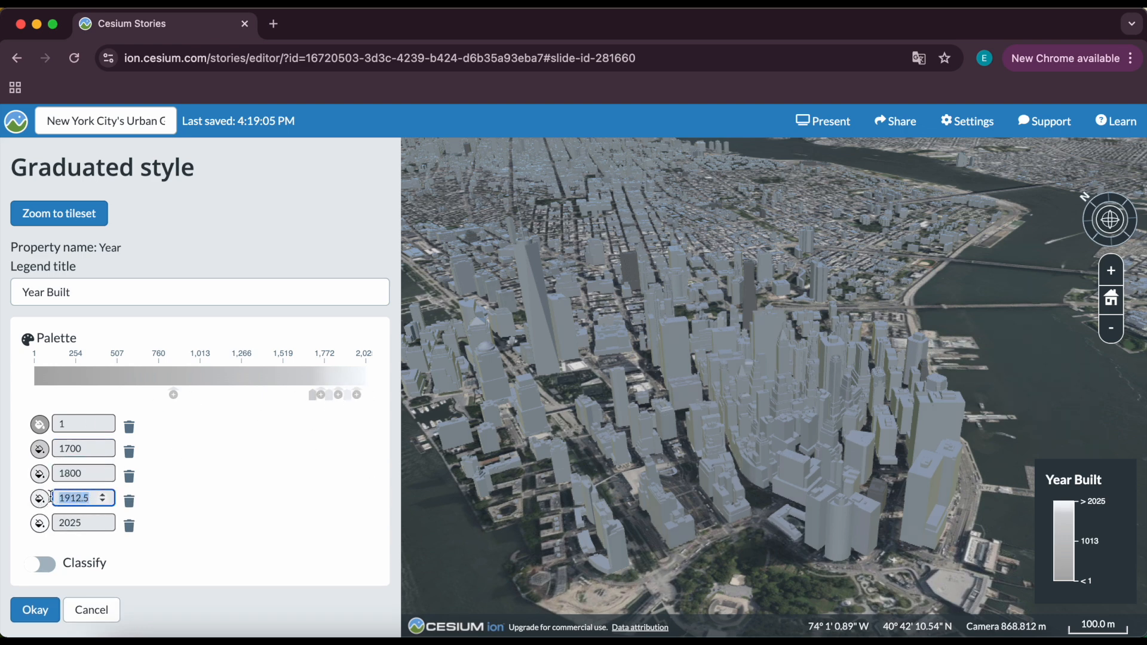
left_click(351, 395)
double_click(50, 522)
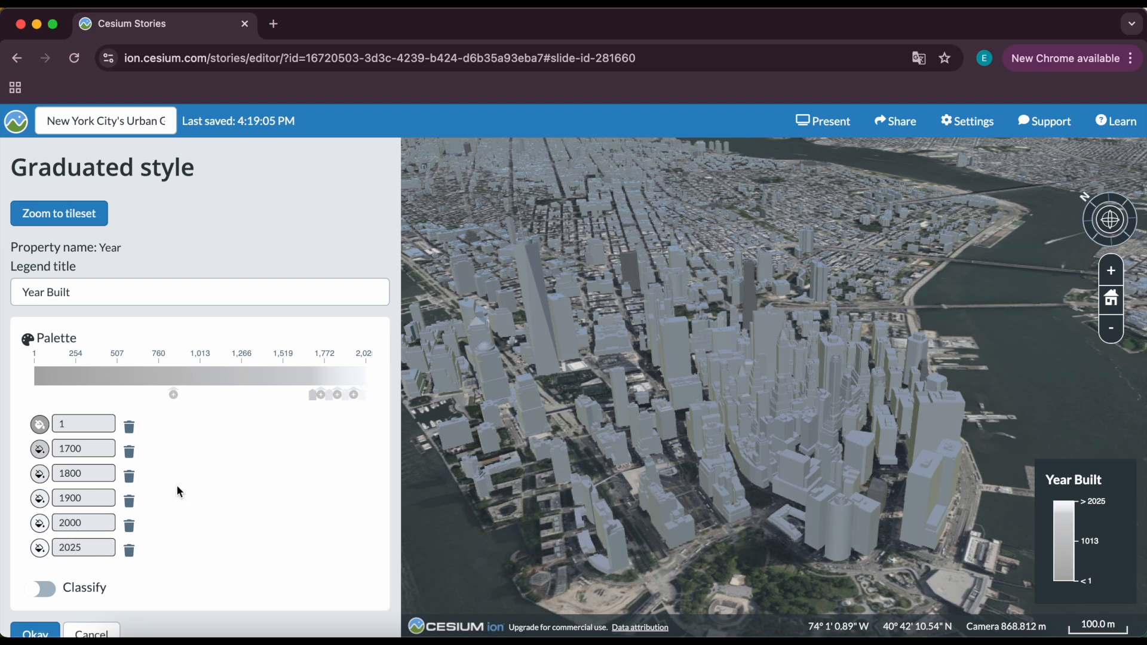
Colour the 1700 stop dark navy and the 1800 stop dark blue.
left_click(41, 451)
left_click(148, 590)
left_click(240, 473)
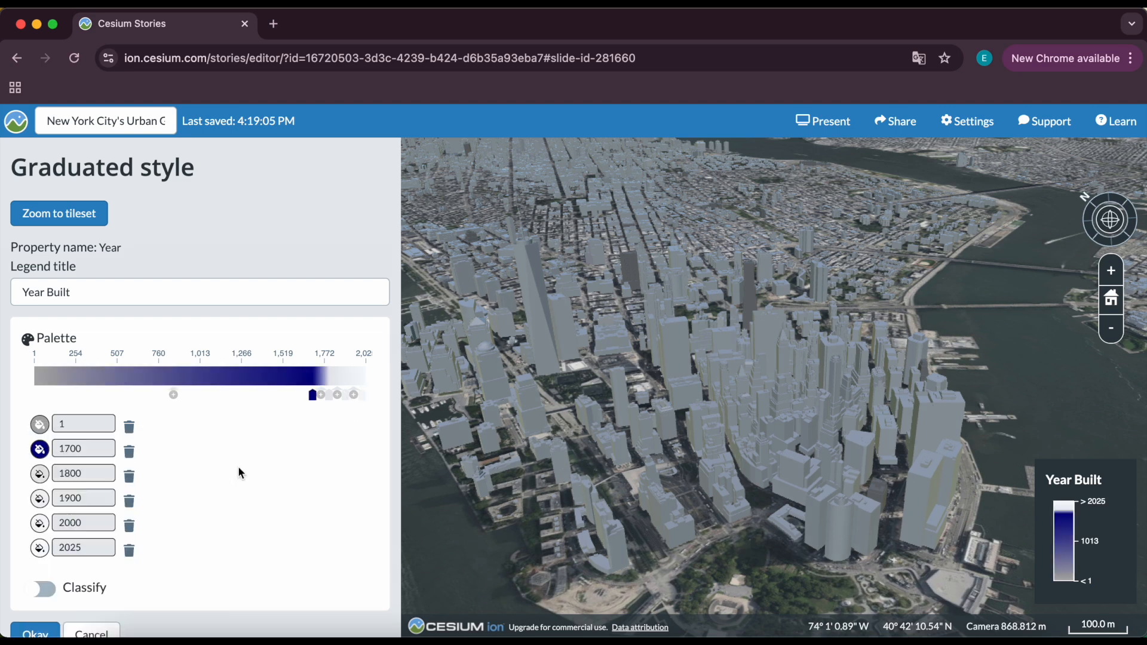
left_click(41, 475)
left_click(149, 564)
left_click(228, 464)
Colour the 1900 stop medium blue and the 2000 stop a pale lavender from the custom colour picker.
left_click(41, 498)
left_click(154, 548)
left_click(238, 479)
left_click(40, 521)
left_click(148, 517)
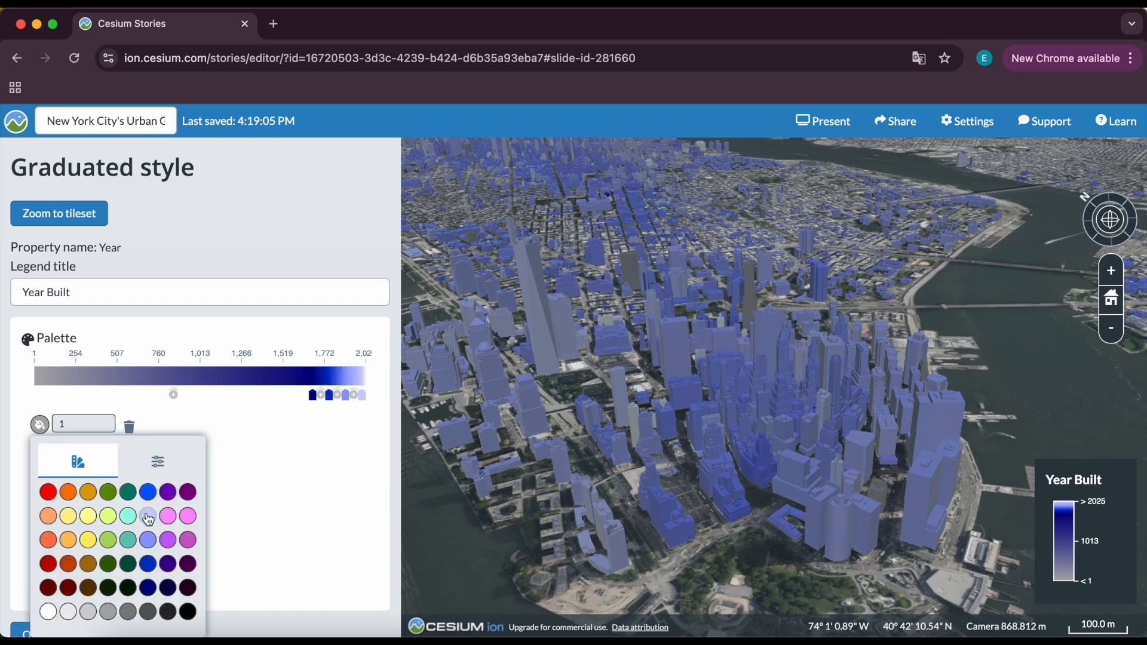
left_click(158, 462)
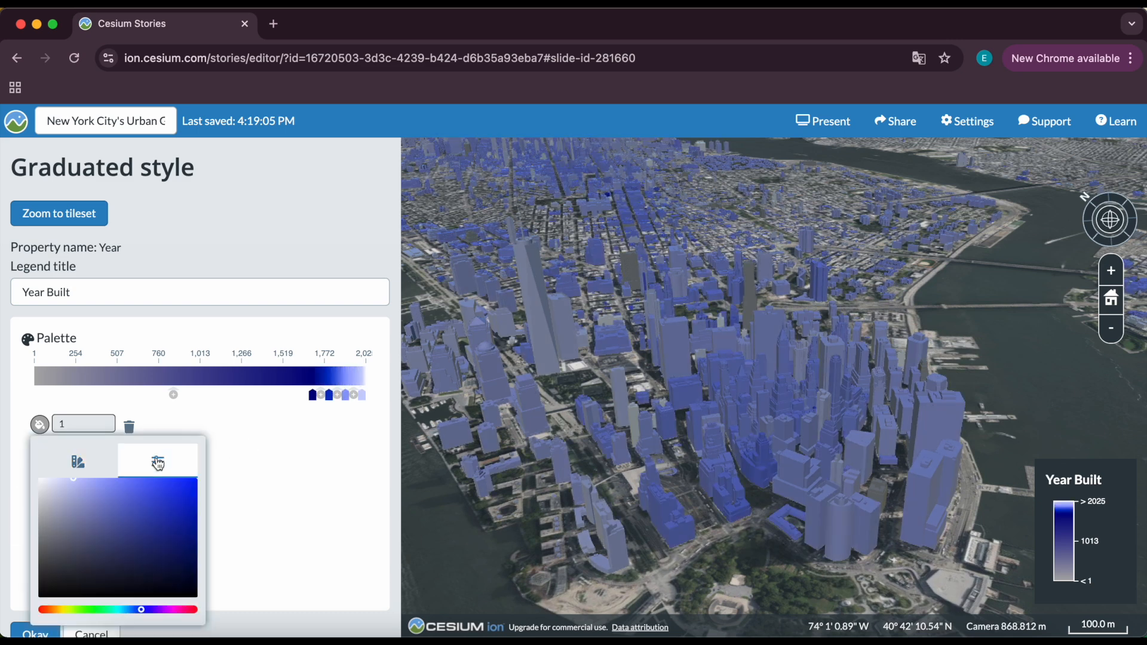
left_click(59, 480)
left_click(235, 491)
Turn on Classify and apply the Year Built graduated style.
scroll(101, 519, "down", 1)
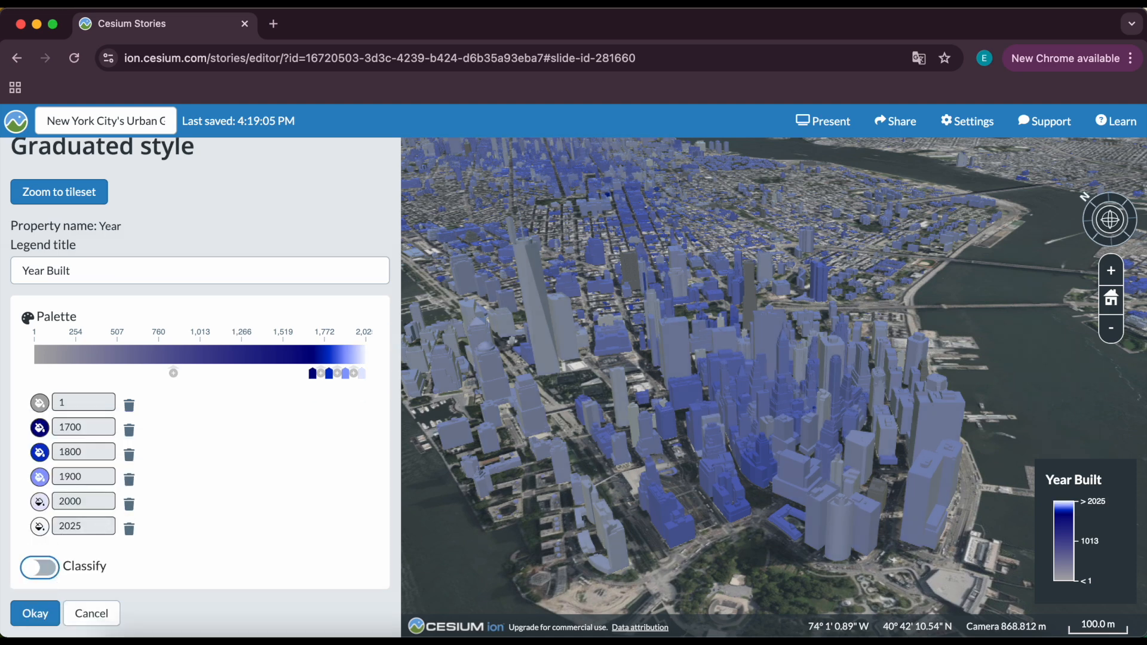
left_click(37, 570)
scroll(36, 576, "down", 1)
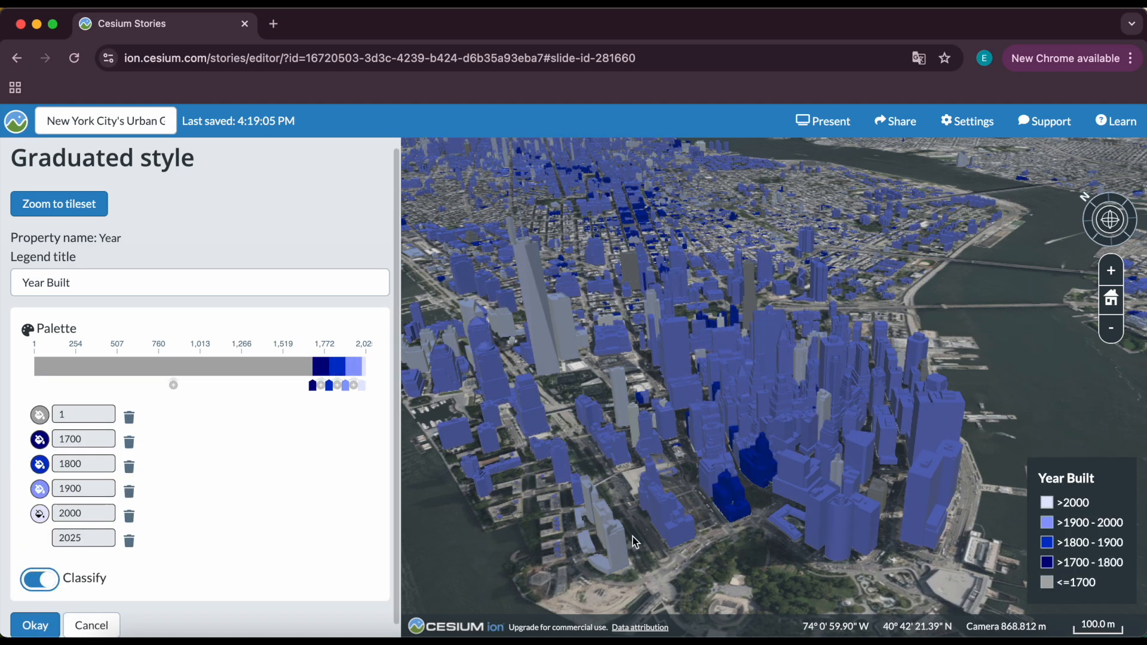
left_click_drag(1035, 480, 1105, 582)
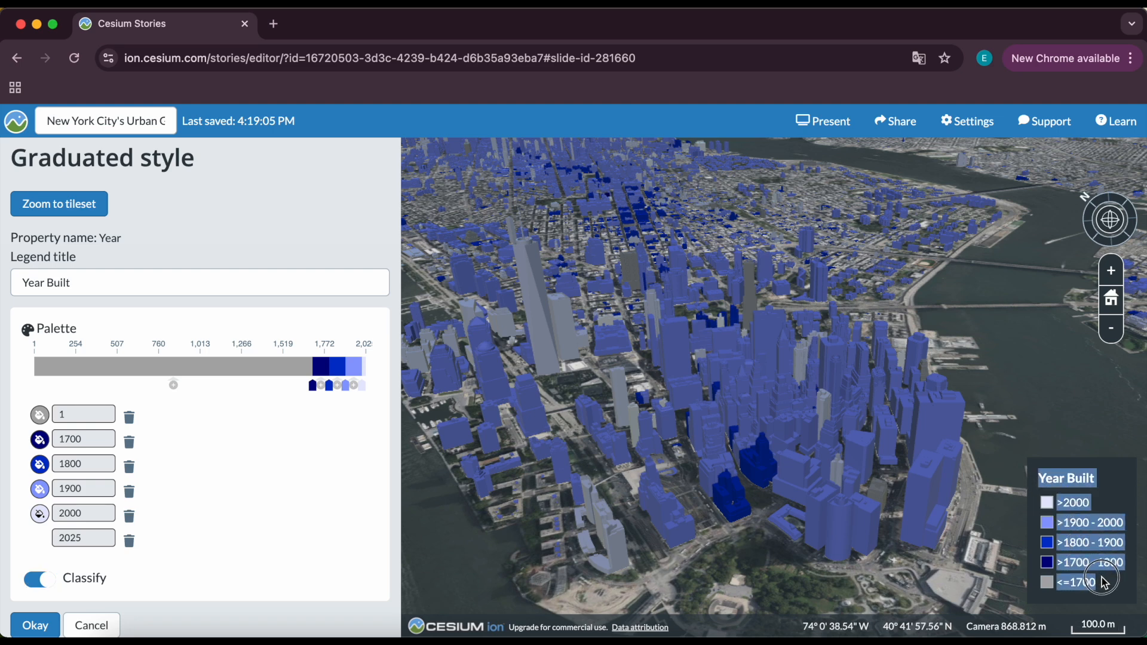
left_click(1097, 596)
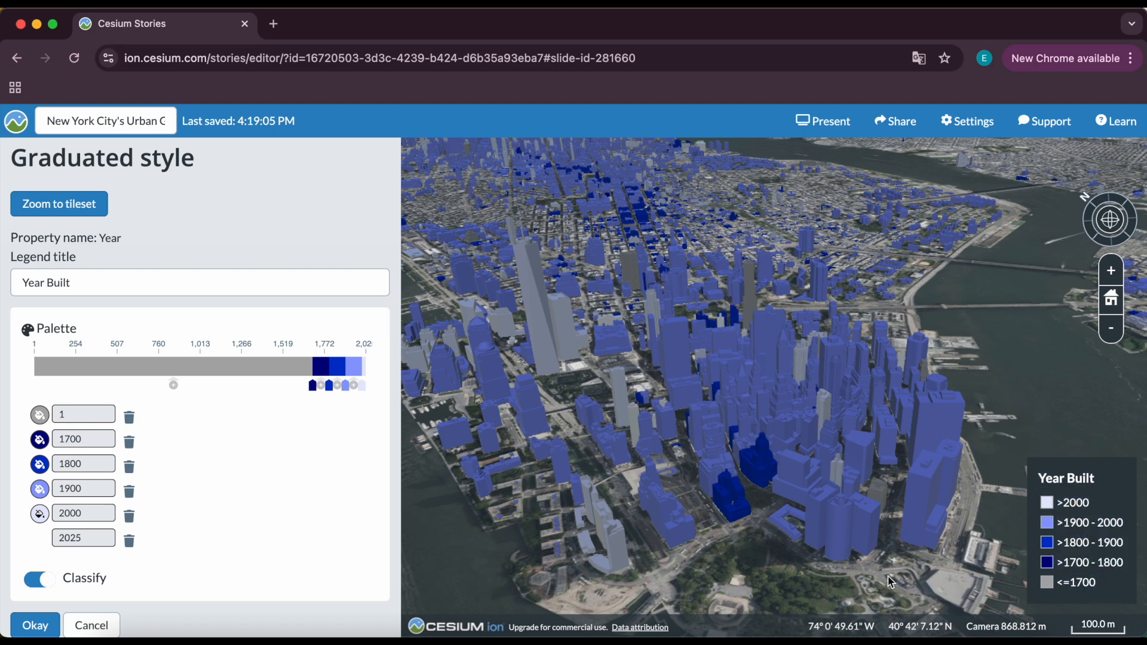
scroll(890, 581, "down", 5)
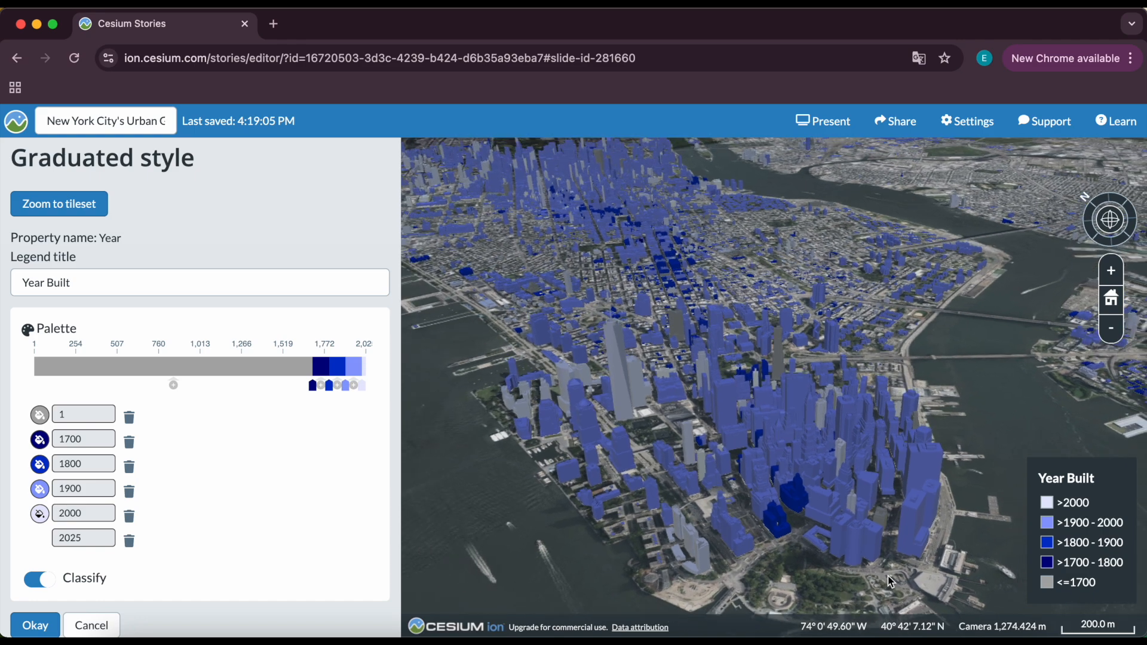
scroll(881, 541, "down", 3)
scroll(881, 540, "up", 2)
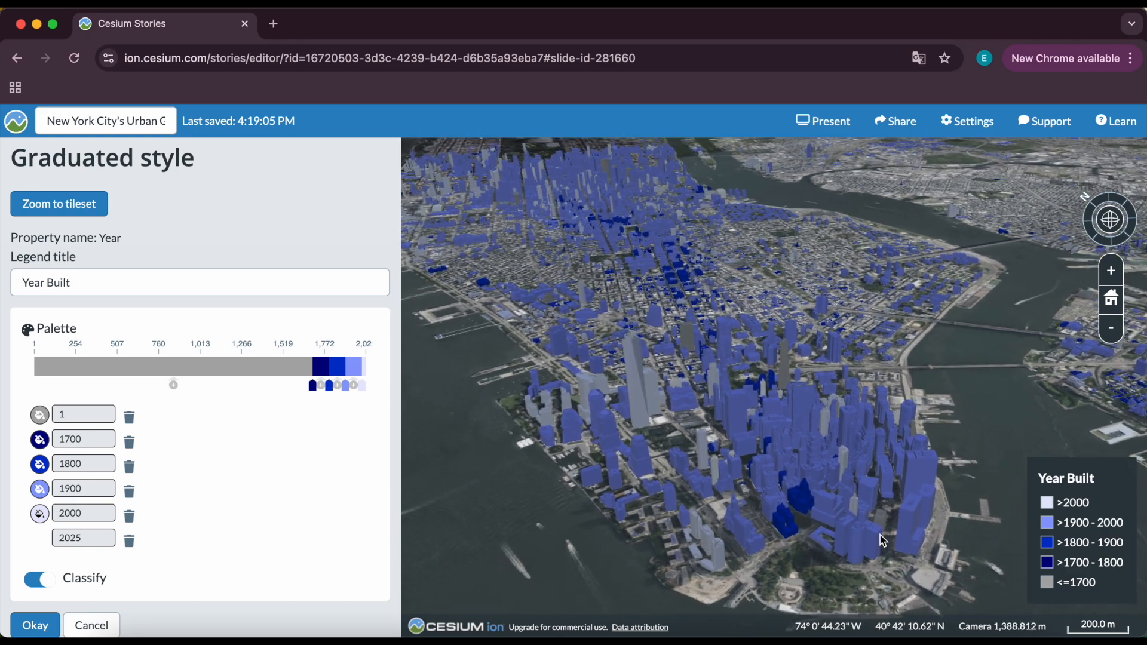
scroll(883, 540, "up", 3)
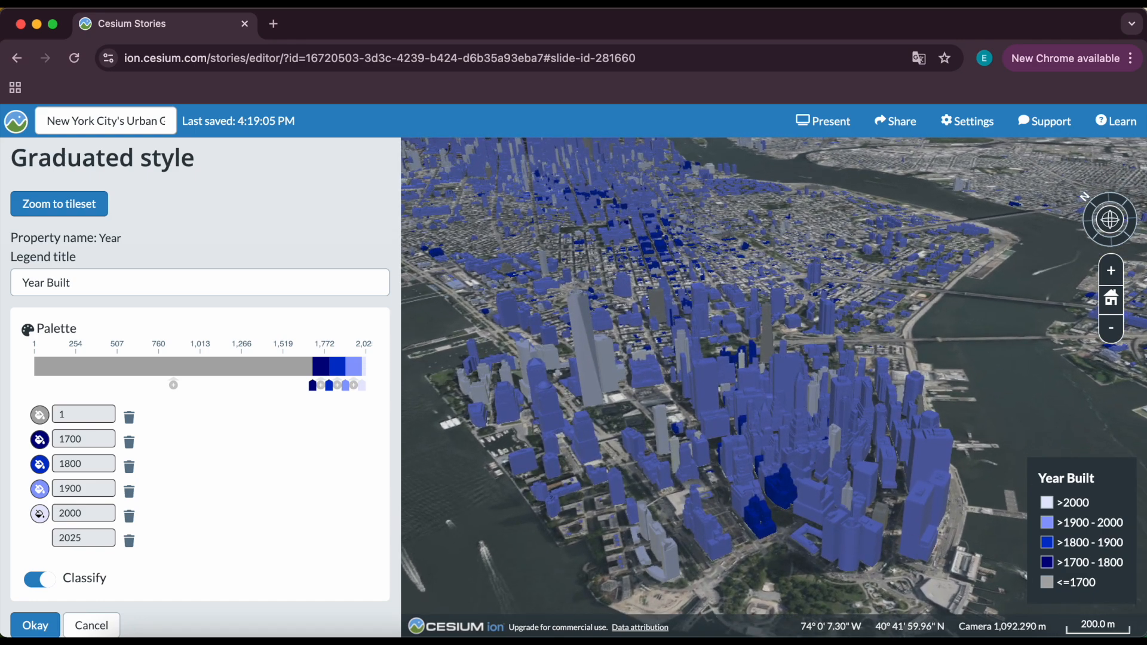
scroll(156, 561, "down", 1)
left_click(32, 618)
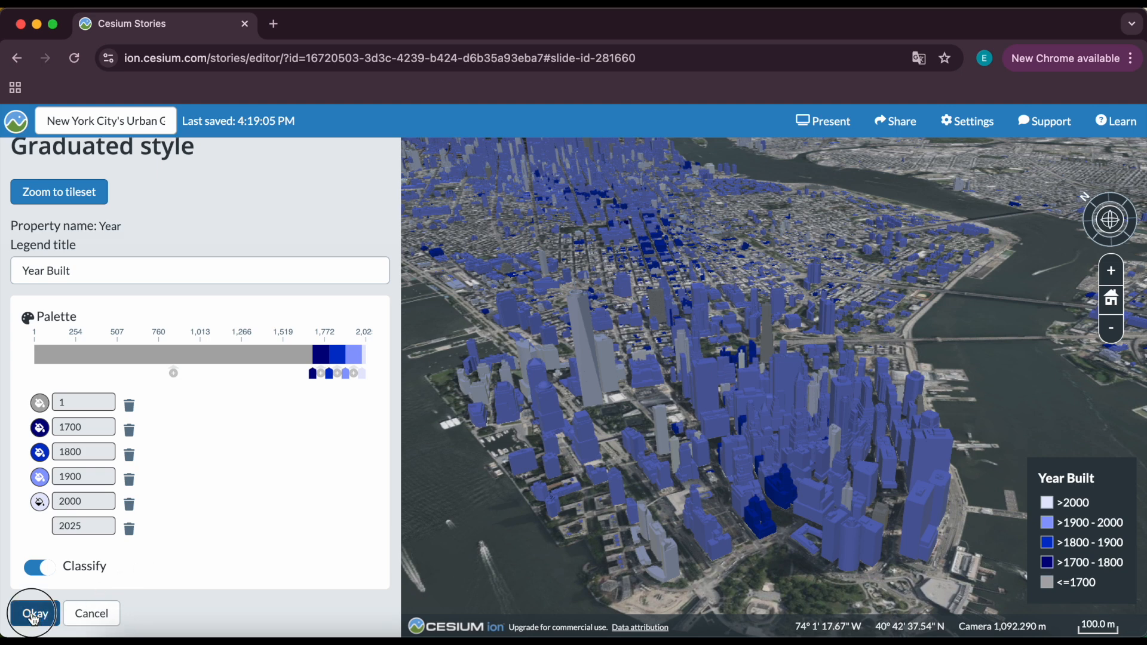
Title the third slide New York City's Building Evolution Over Time.
left_click(41, 390)
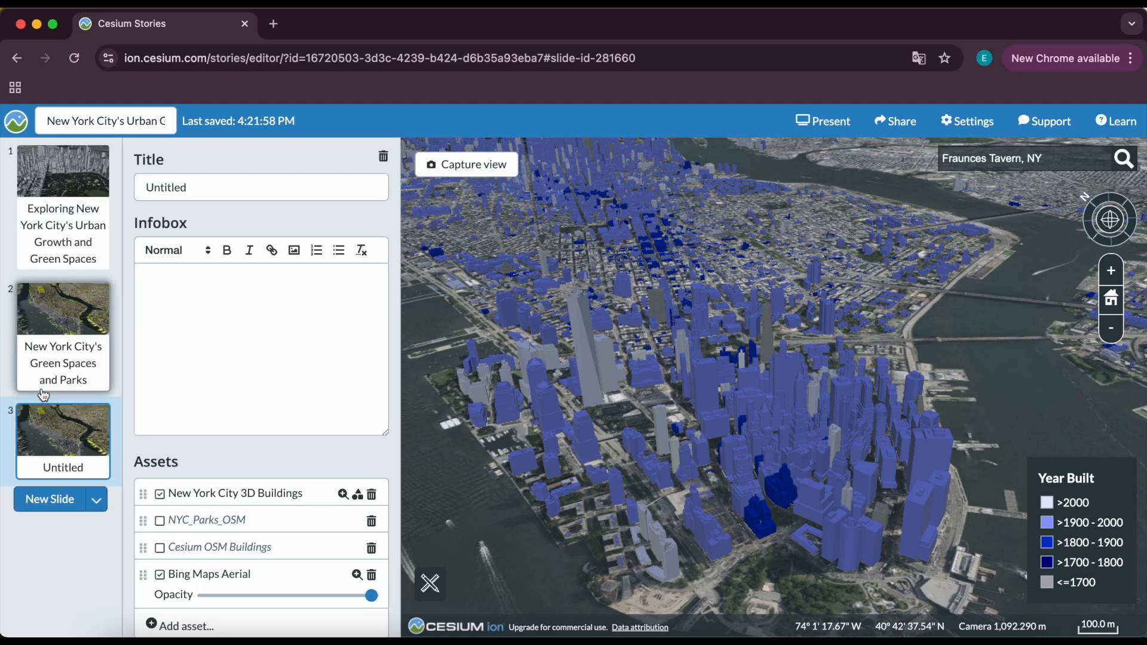
left_click_drag(619, 445, 656, 515)
left_click_drag(652, 350, 672, 471)
left_click_drag(665, 323, 765, 393)
left_click_drag(694, 342, 661, 433)
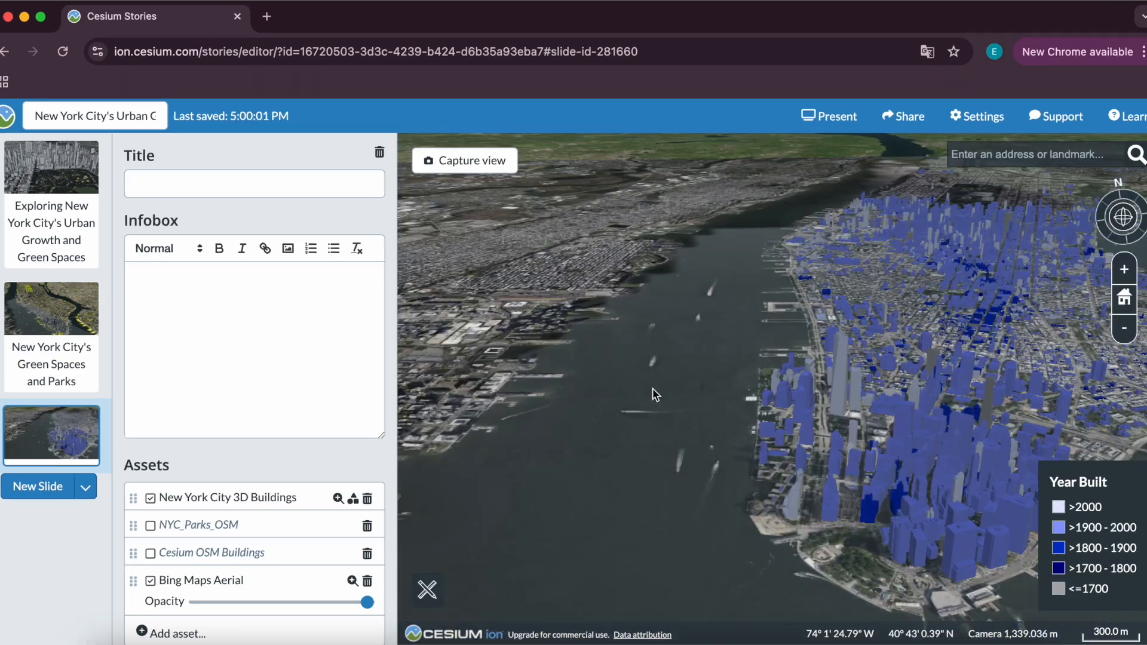
left_click_drag(653, 389, 517, 347)
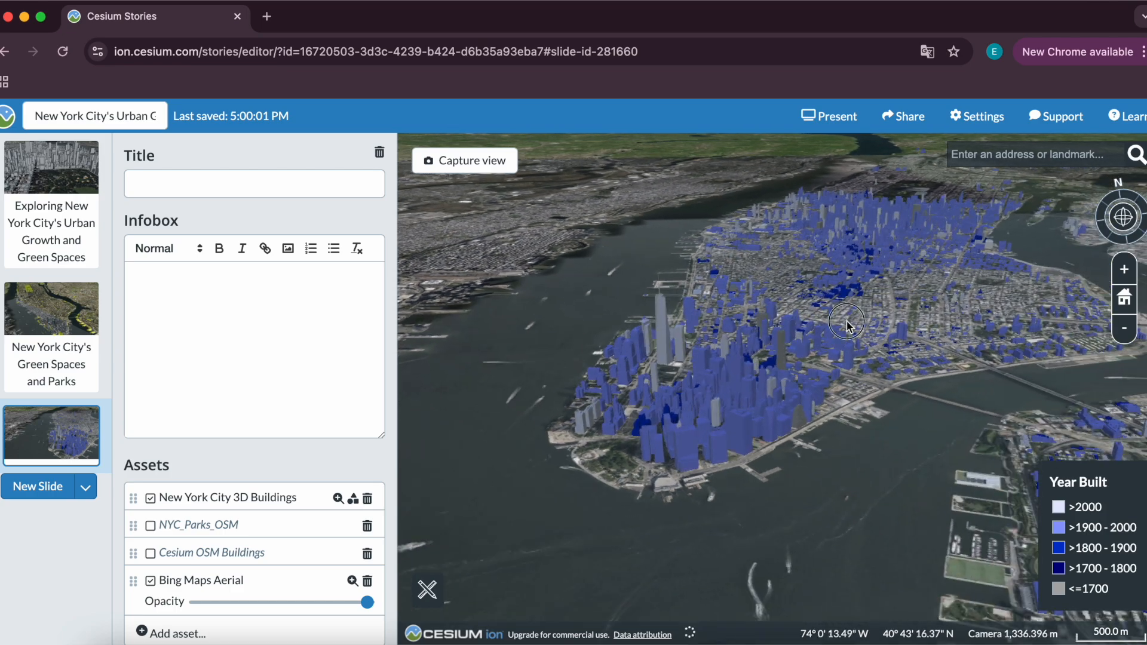
left_click_drag(847, 322, 895, 322)
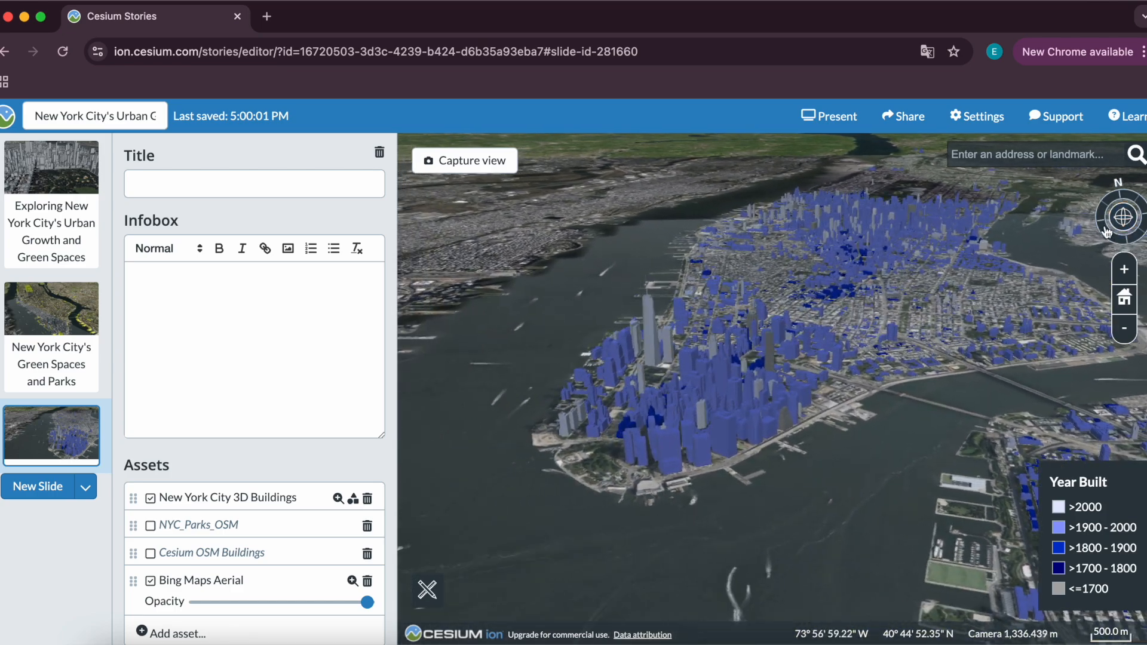
left_click_drag(1104, 225, 1113, 236)
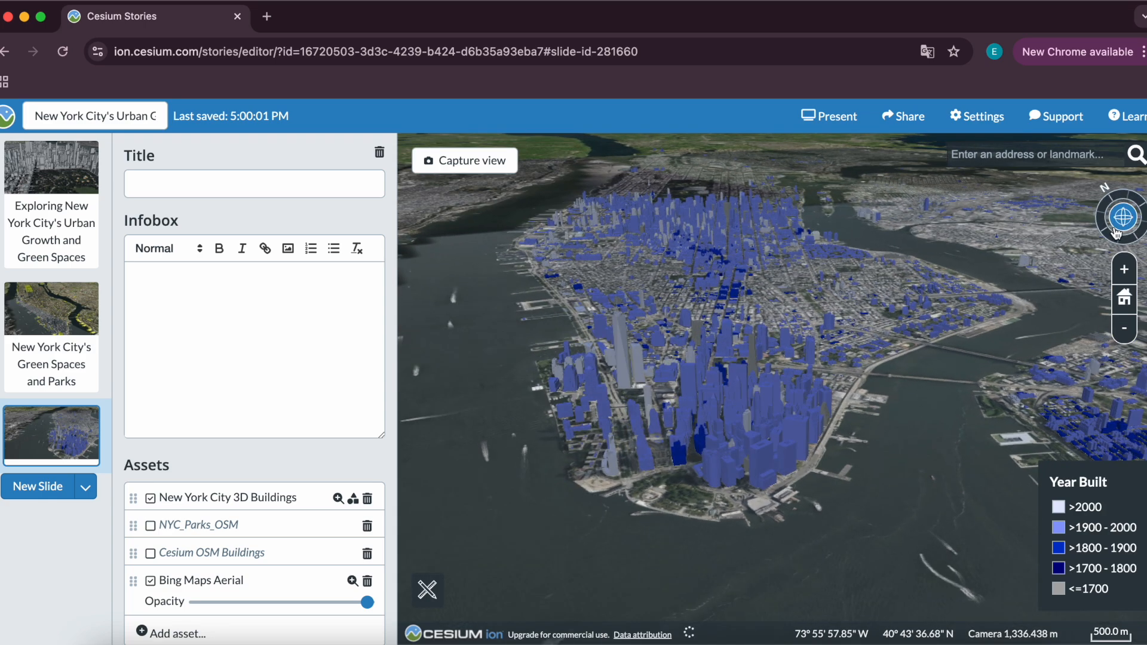
left_click_drag(771, 287, 847, 303)
left_click(248, 190)
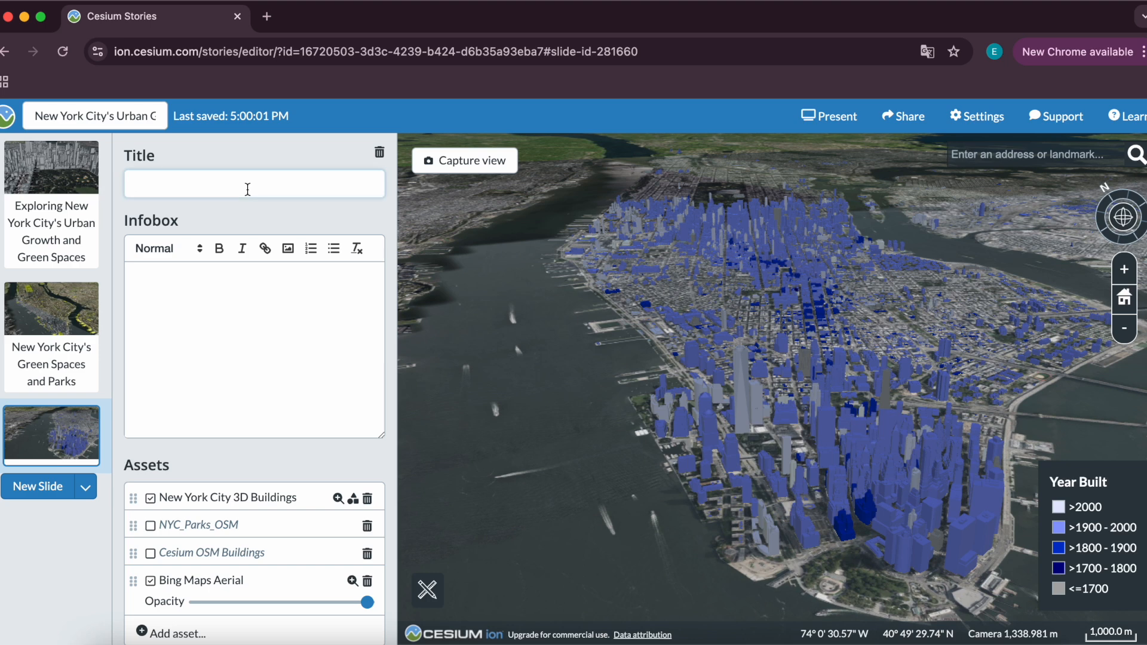
type("New York C")
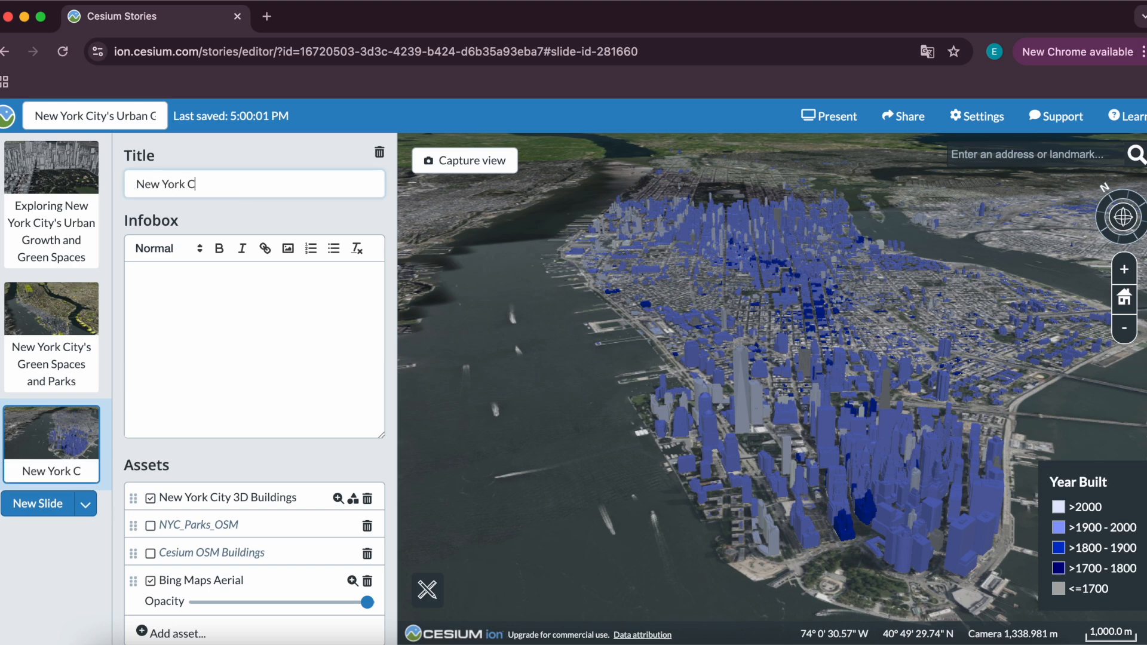
type("ity's Build")
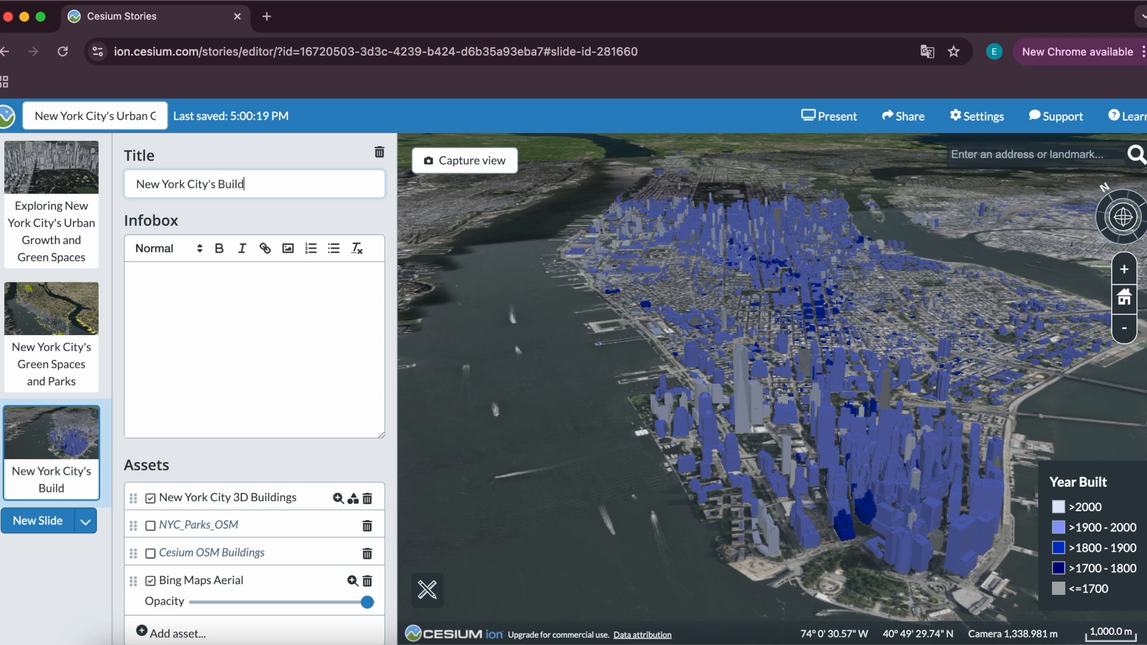
type("ing Evolution Over Time")
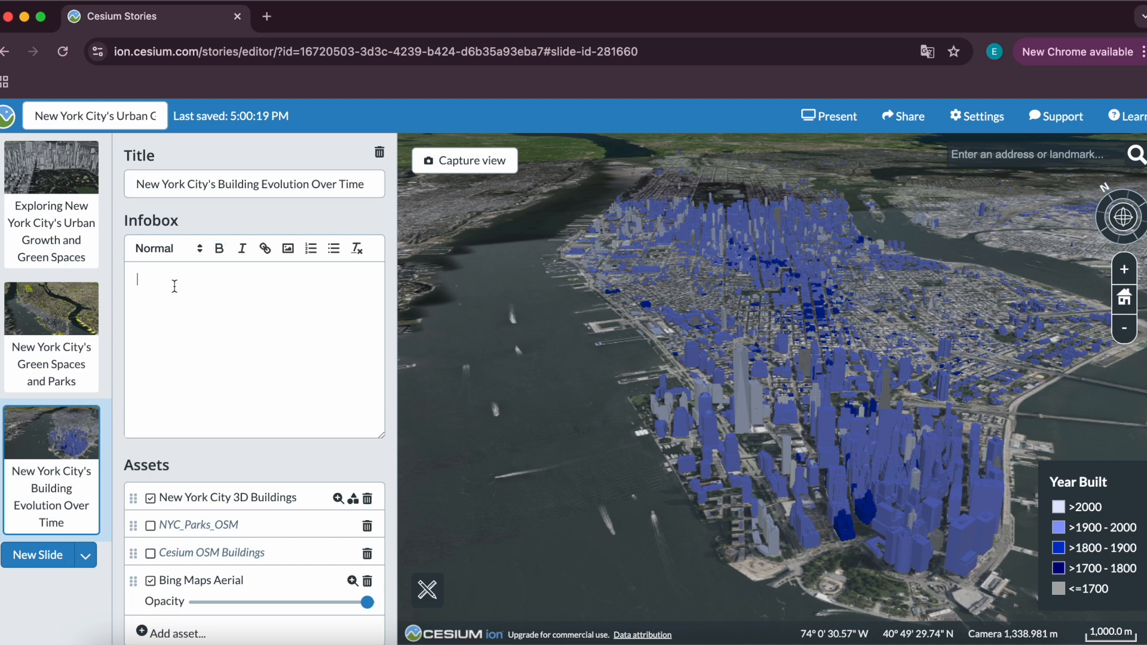
Paste the prepared description text into the slide's infobox.
key("super+v")
scroll(282, 336, "up", 5)
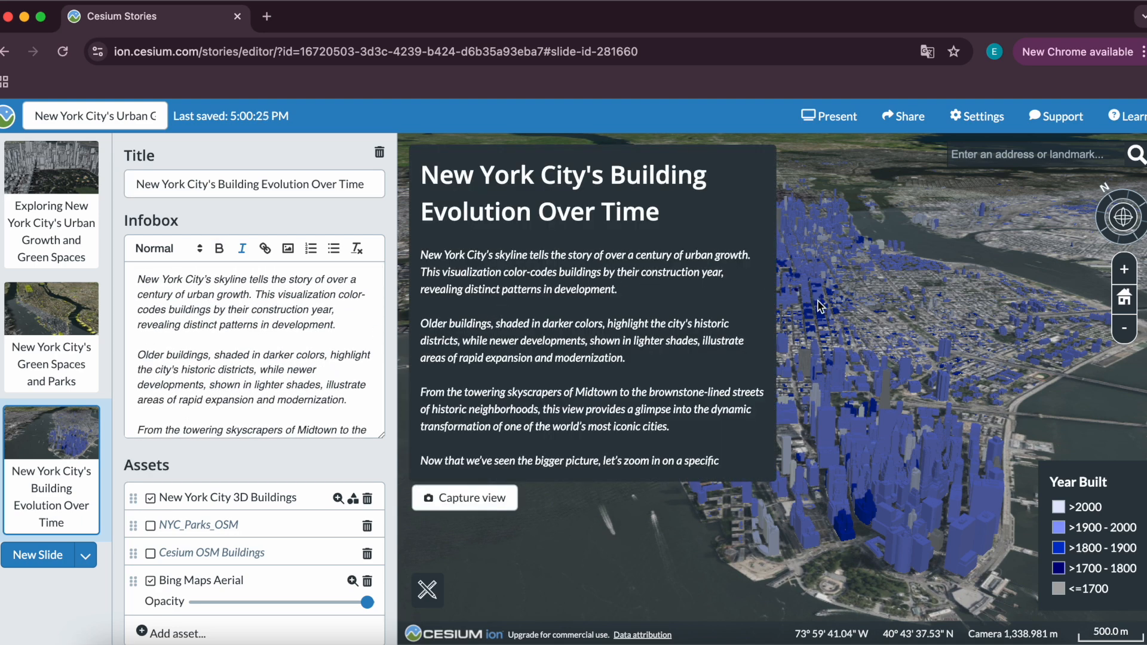
Capture the current view over Manhattan's styled buildings for the slide.
left_click_drag(823, 301, 869, 305)
left_click_drag(1102, 237, 1121, 213)
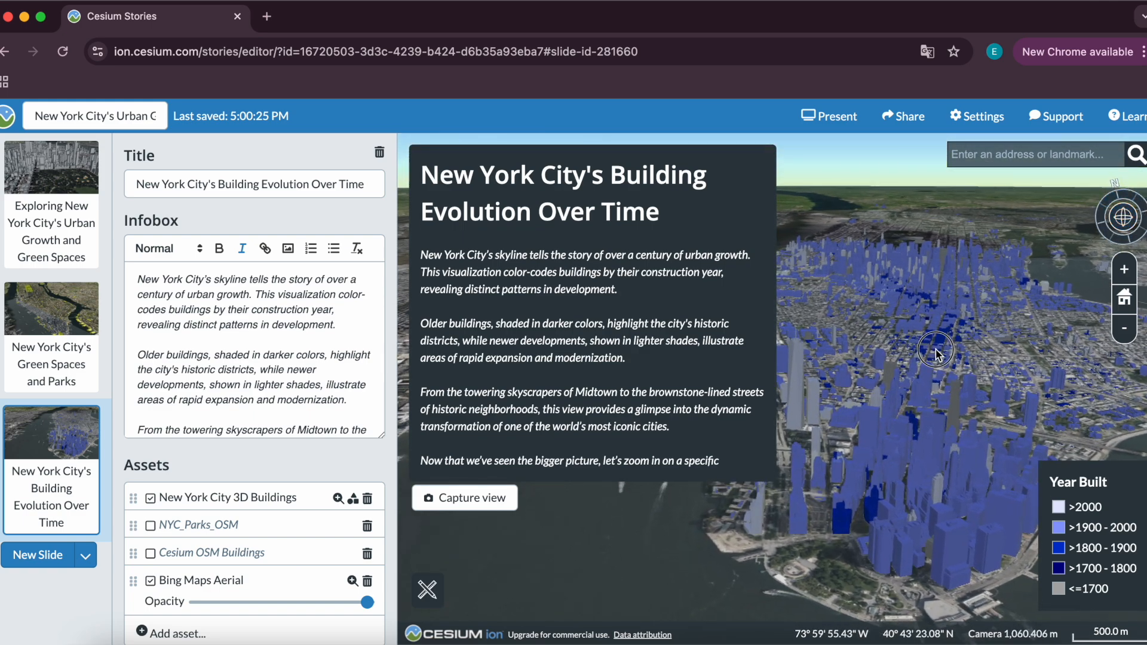
left_click(449, 499)
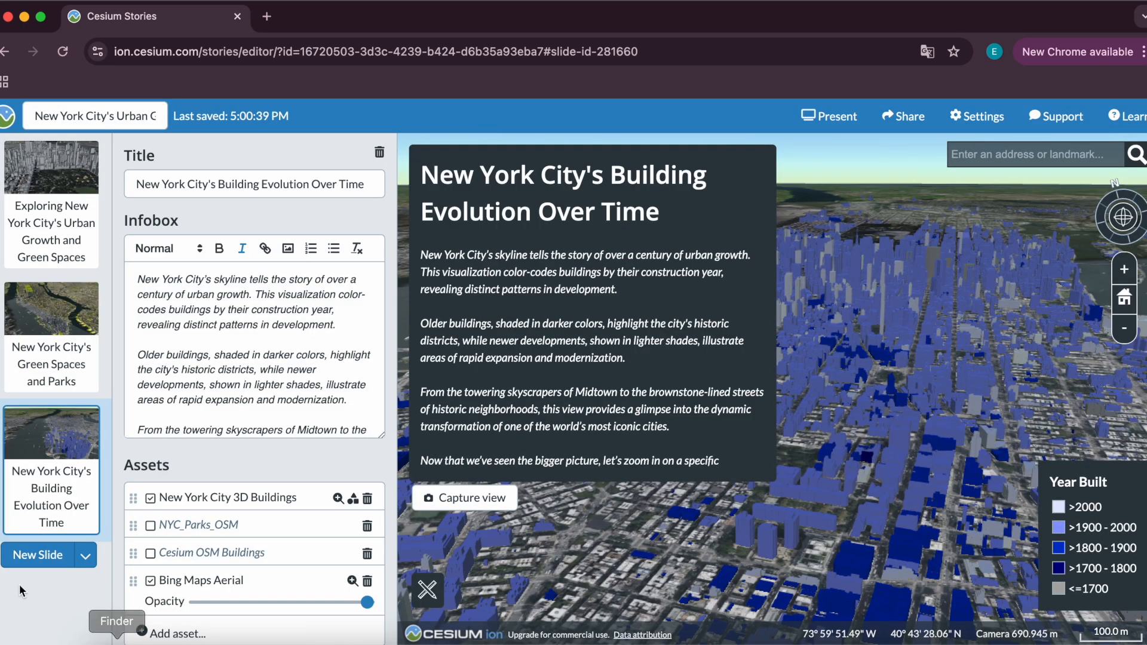
Add a new slide and fly to Gramercy Park, NY using the location search.
left_click(53, 562)
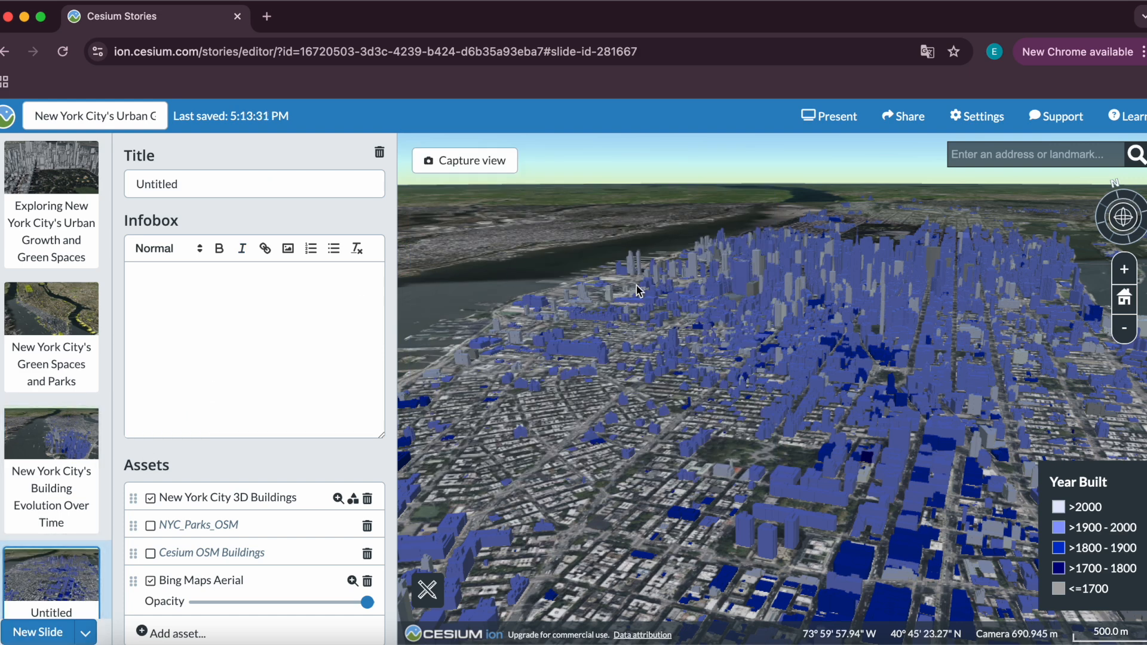
left_click(956, 154)
type("gramer")
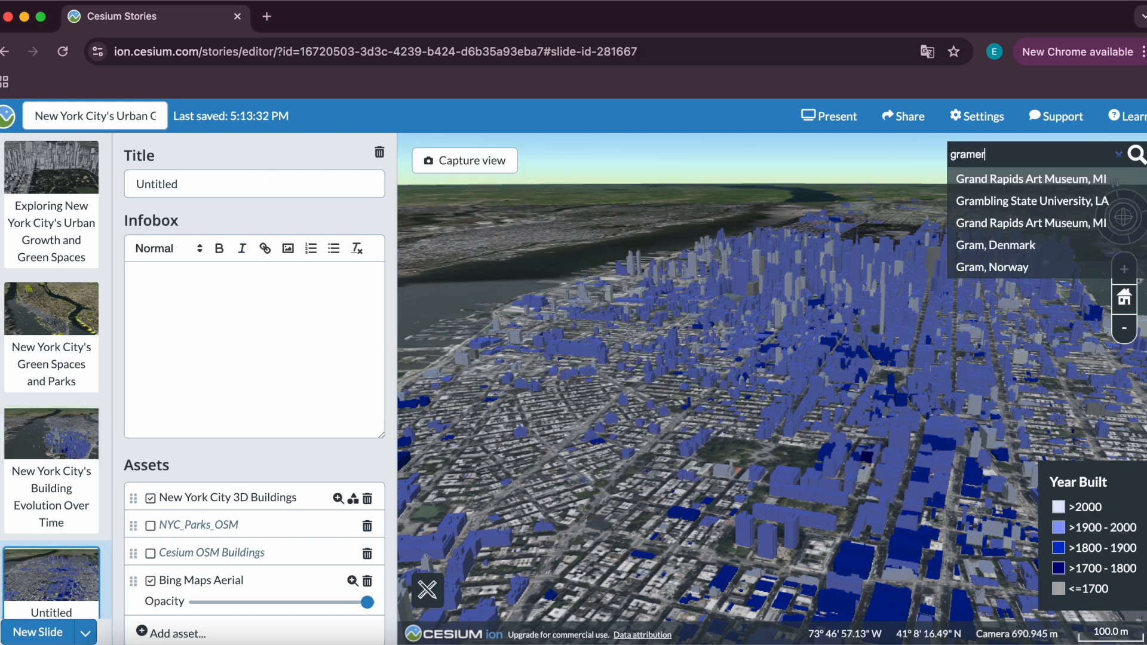
type("cy")
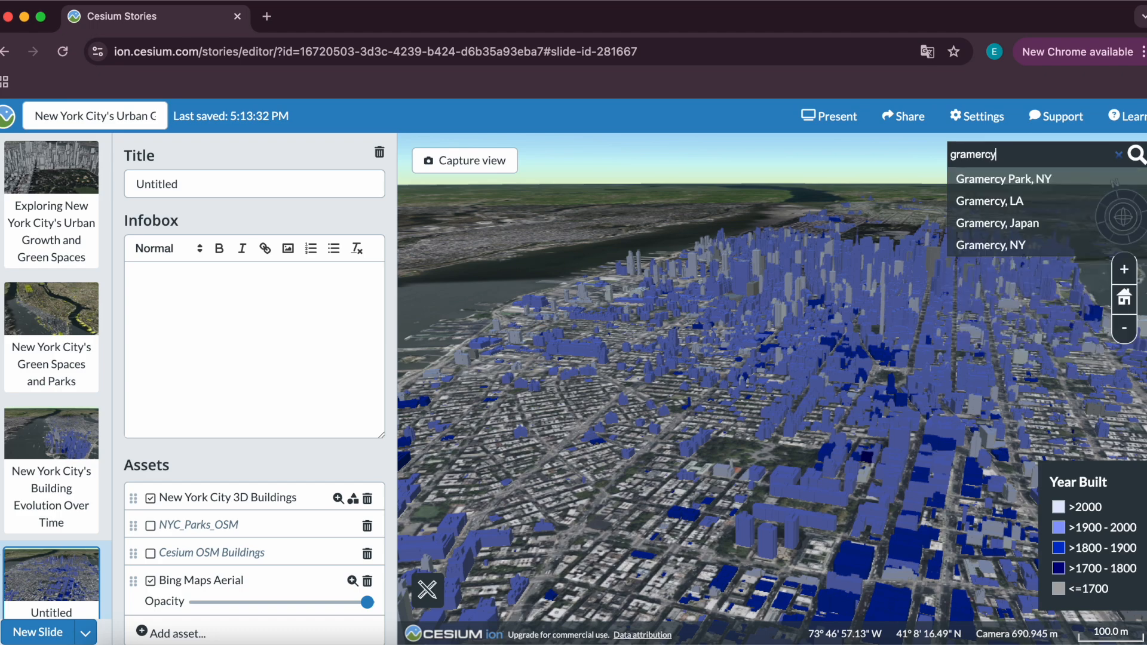
left_click(995, 179)
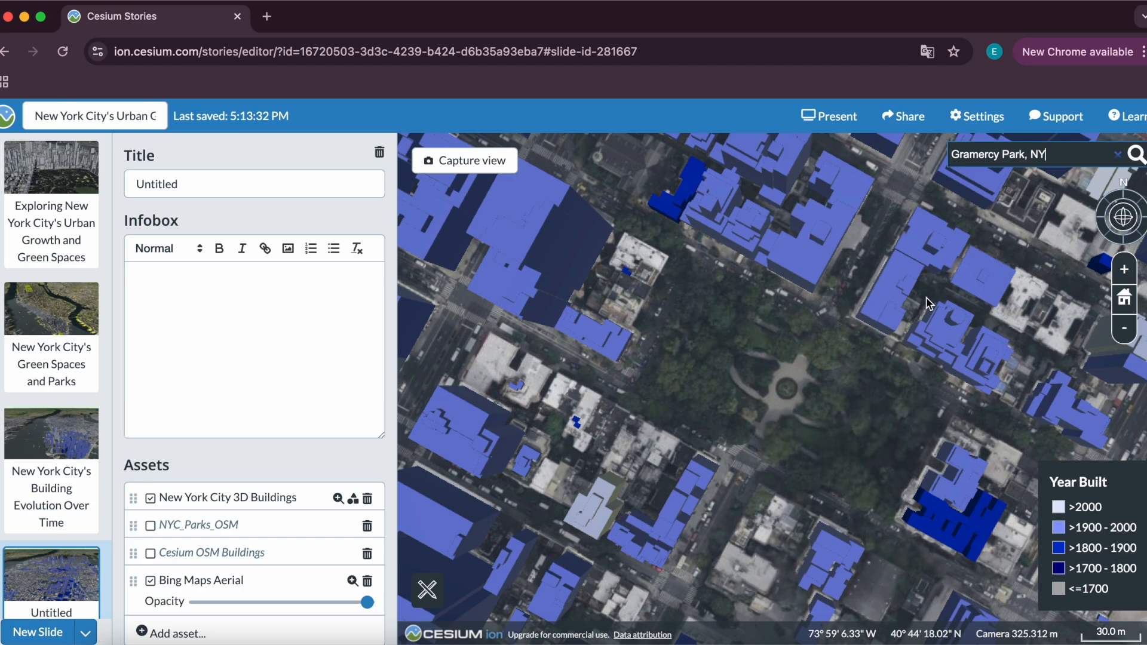
Title the fourth slide Gramercy Park: A Historic Neighborhood.
scroll(927, 304, "down", 5)
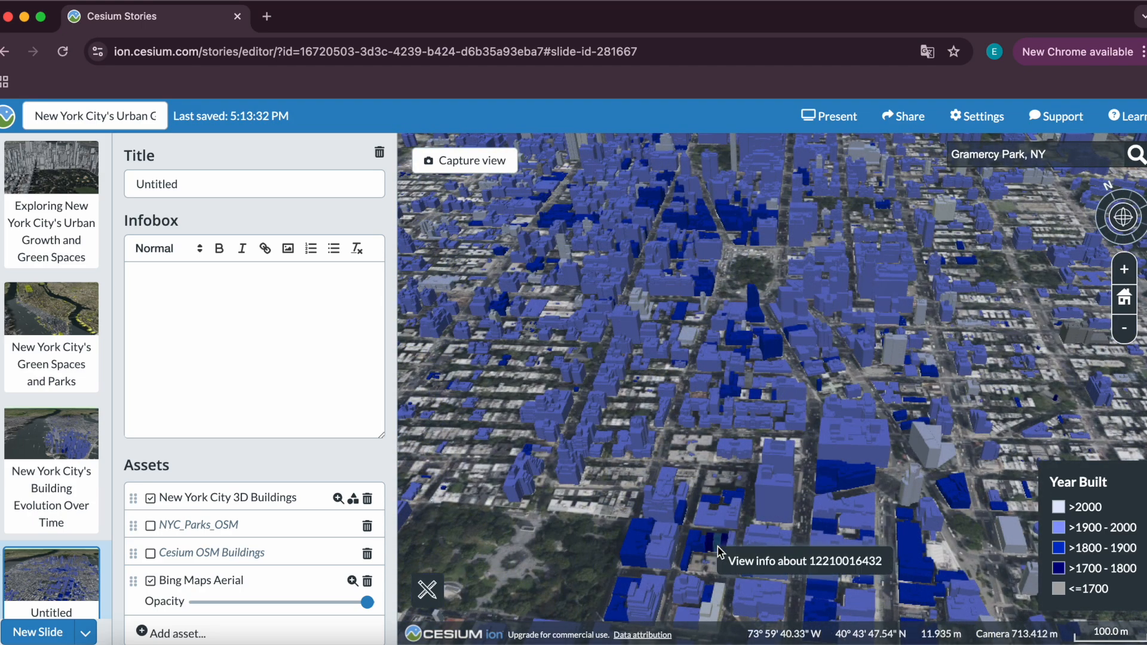
left_click(720, 553)
left_click_drag(593, 391, 553, 394)
left_click(433, 176)
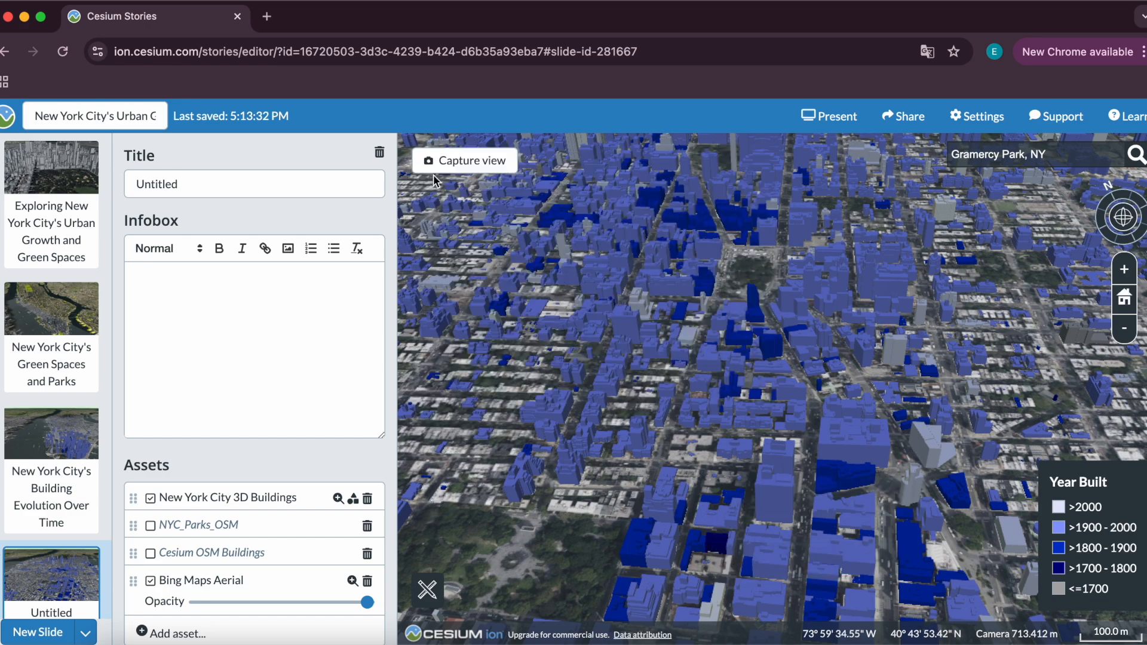
left_click_drag(771, 315, 728, 310)
scroll(729, 310, "down", 2)
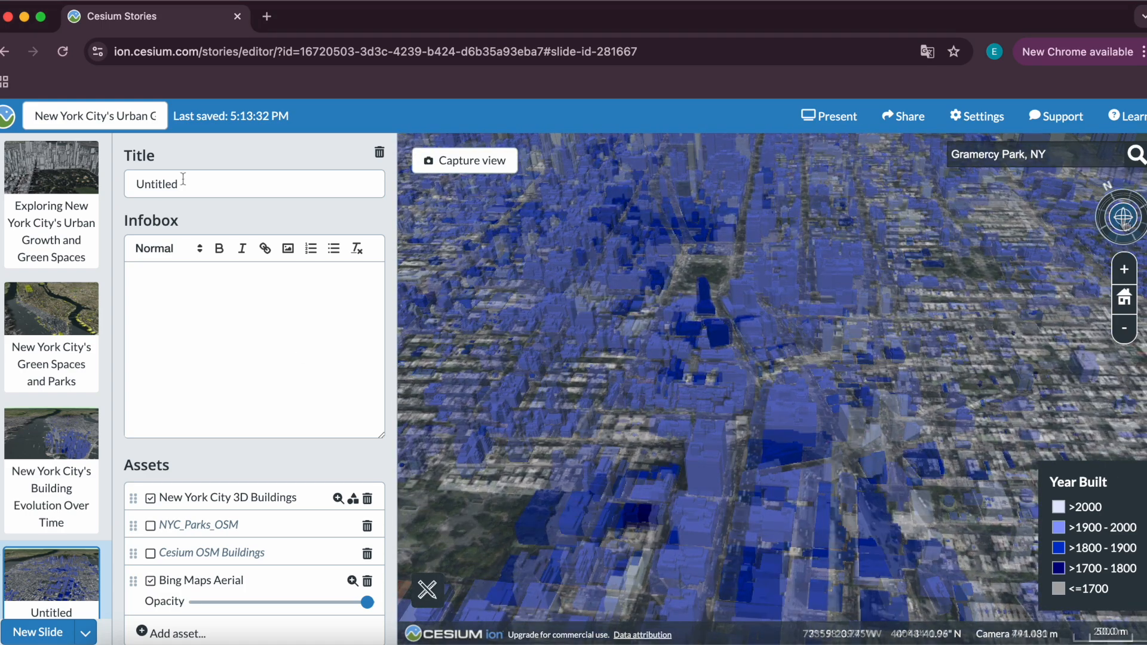
left_click(179, 181)
type("Grame")
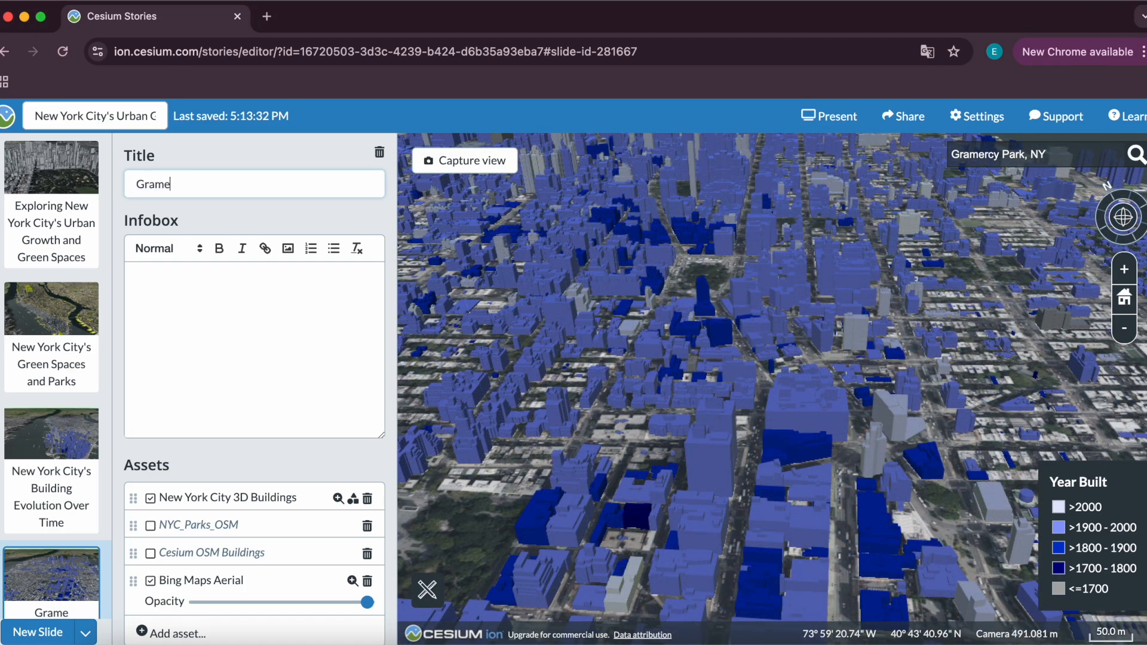
type("rcy Park: A Histo")
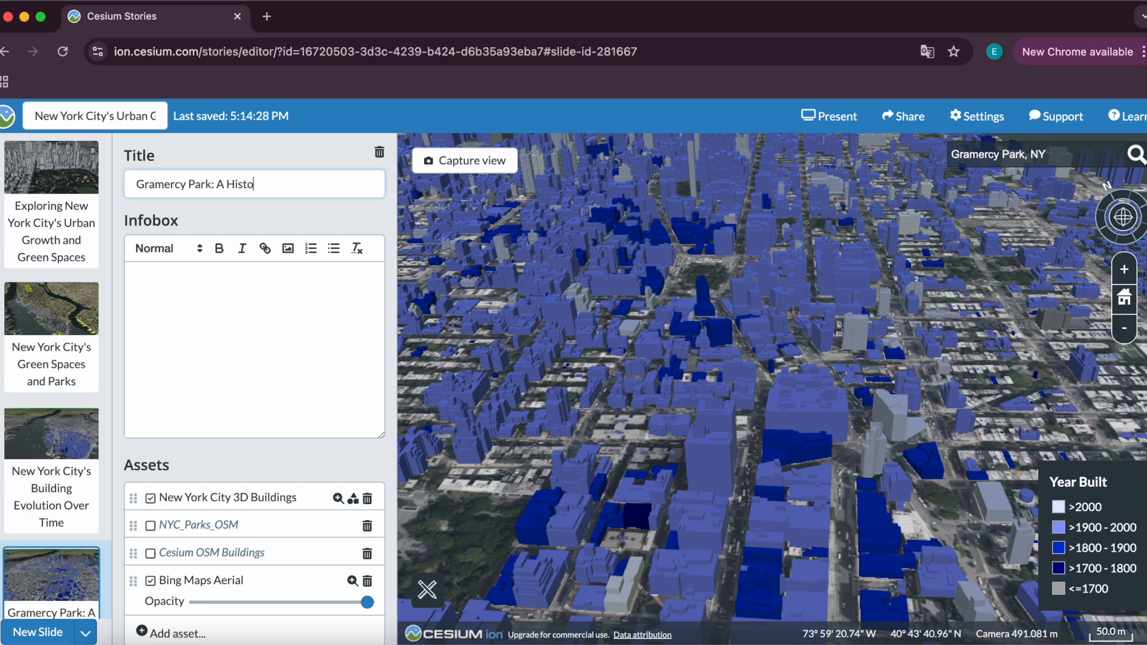
type("d")
Paste the Gramercy Park description into the infobox as unbolded text with a blank line between its paragraphs.
left_click(149, 307)
type("Gramercy Park is a rare example of a preserved historic district in Manhattan. Developed in the 19th century, it remains home to elegant brownstones, historic landmarks, and one of the only private parks in New York City. The buildings surrounding Gramercy Park date back to the mid-1800s, with many featuring distinct architectural details such as ornate facades, bay windows, and iron-wrought gates. This visualization highlights the contrast between historic structures and modern developments, offering a glimpse into how the city has preserved its architectural heritage while continuing to grow.")
key("ctrl+a")
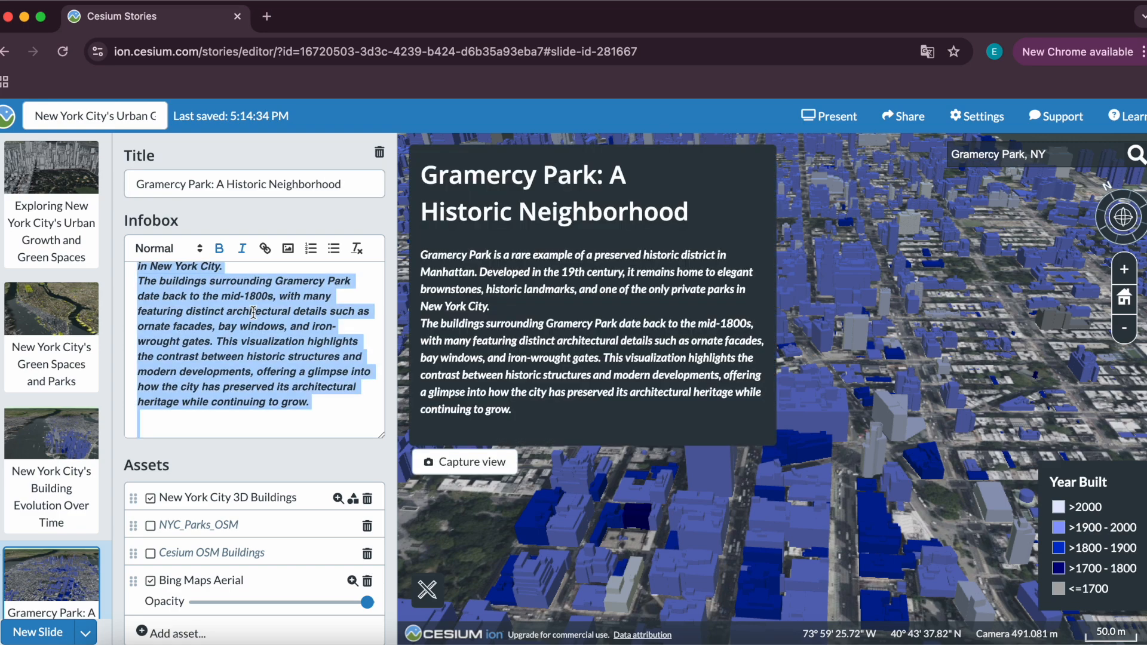
key("ctrl+b")
left_click(303, 328)
key("Return")
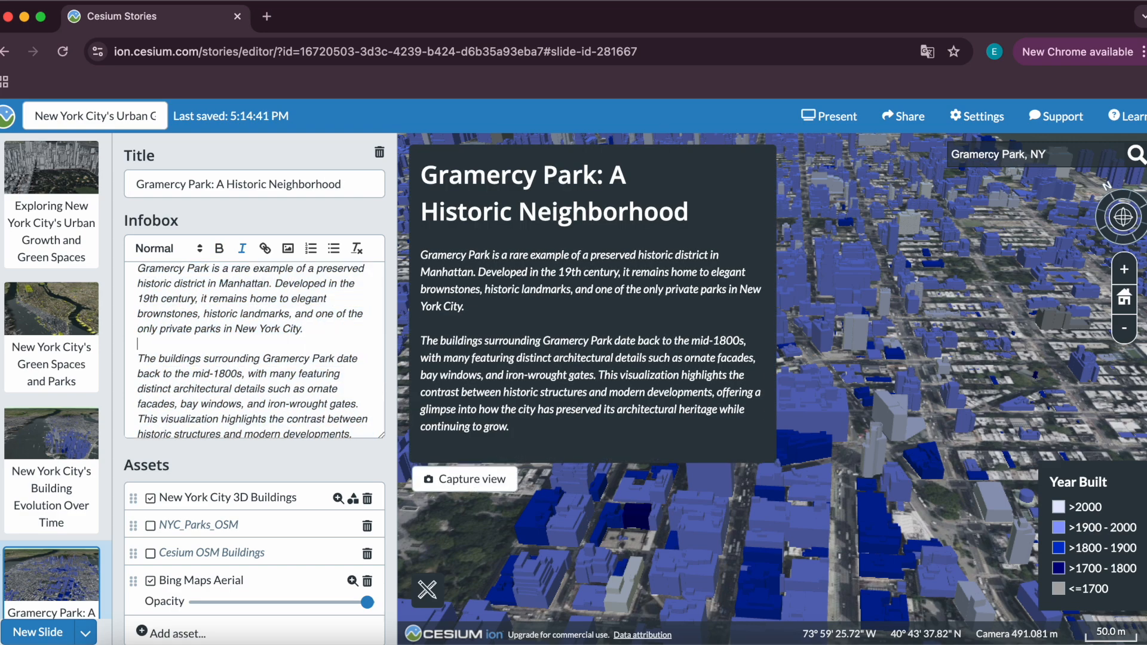
Capture a closer oblique view of the buildings beside Gramercy Park for the slide.
left_click_drag(923, 381, 1000, 306)
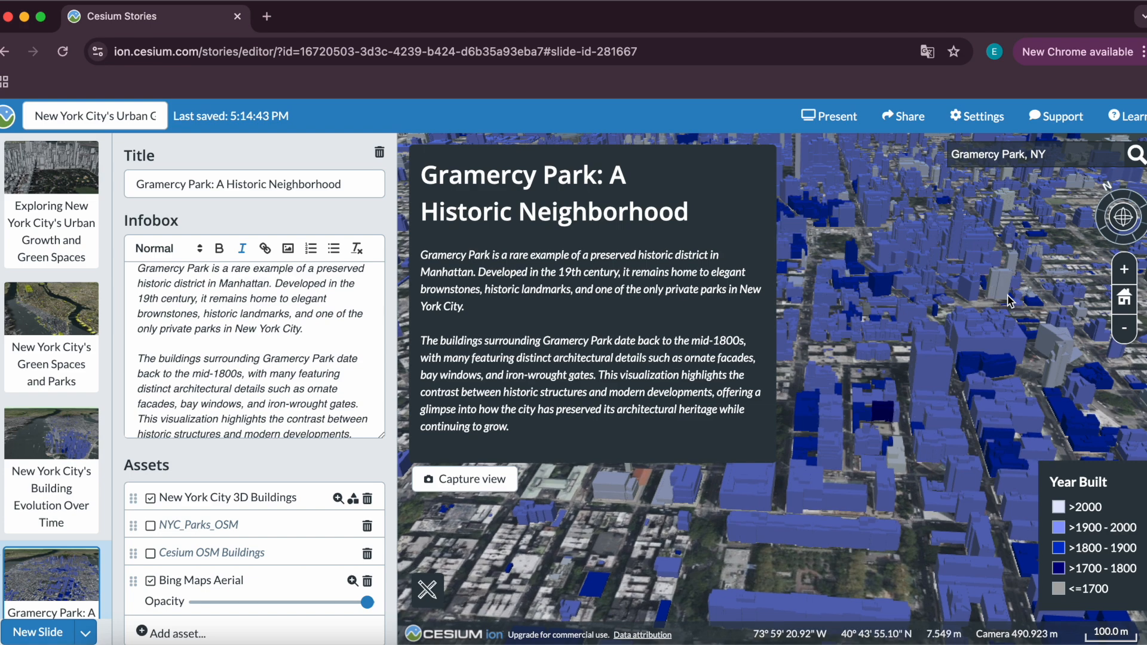
scroll(879, 399, "up", 5)
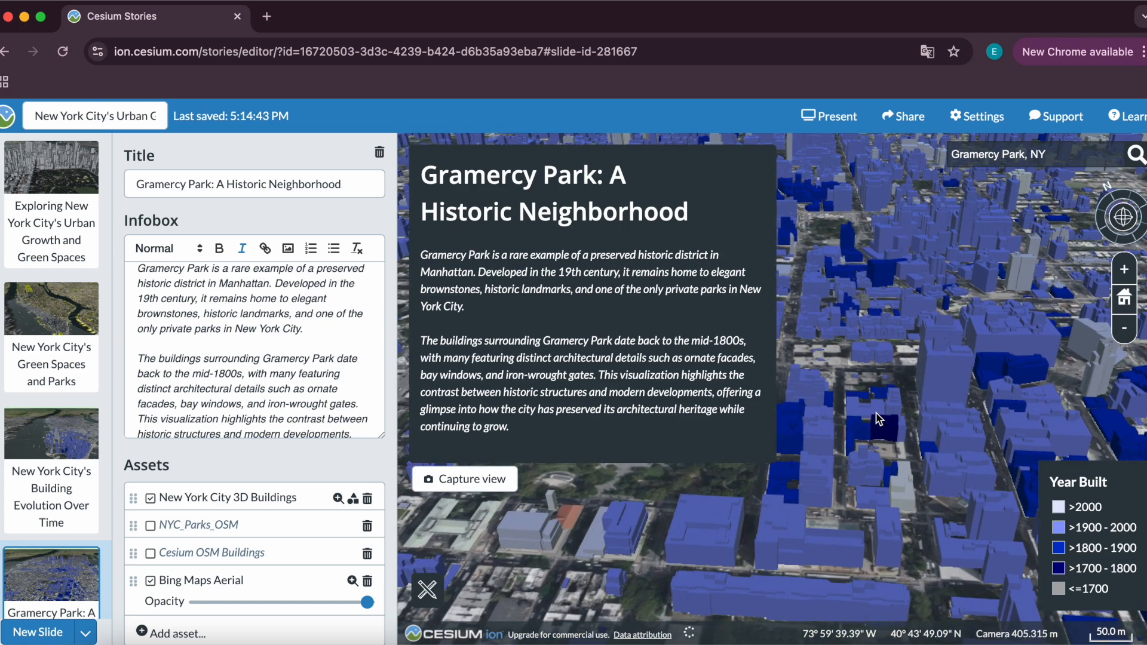
left_click_drag(877, 413, 877, 404)
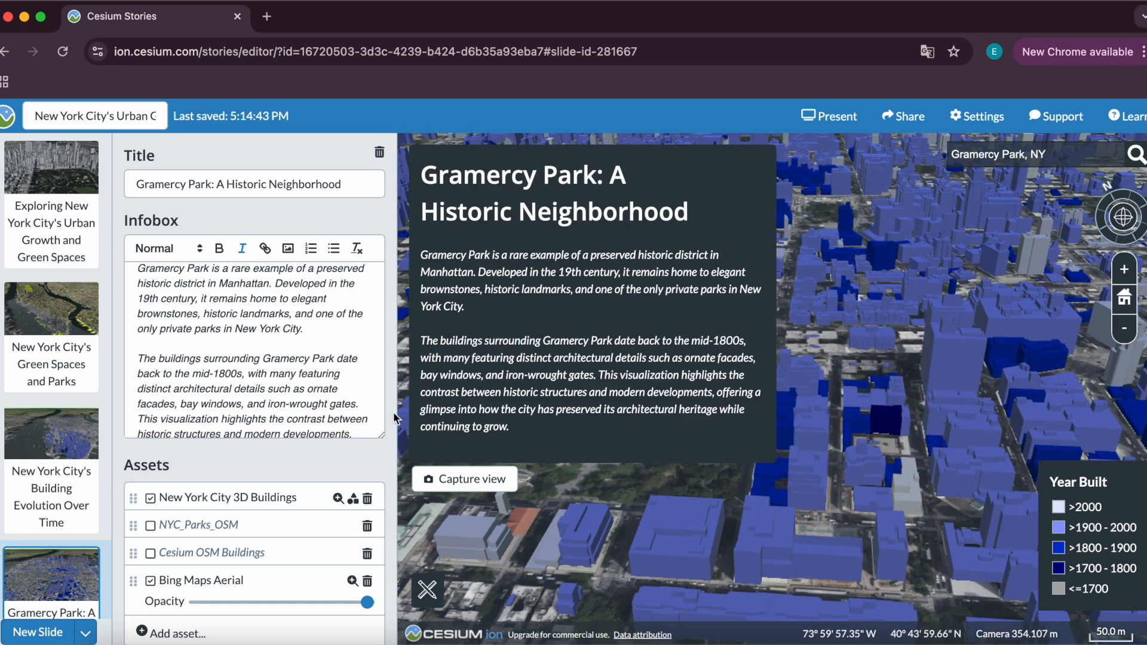
left_click(448, 481)
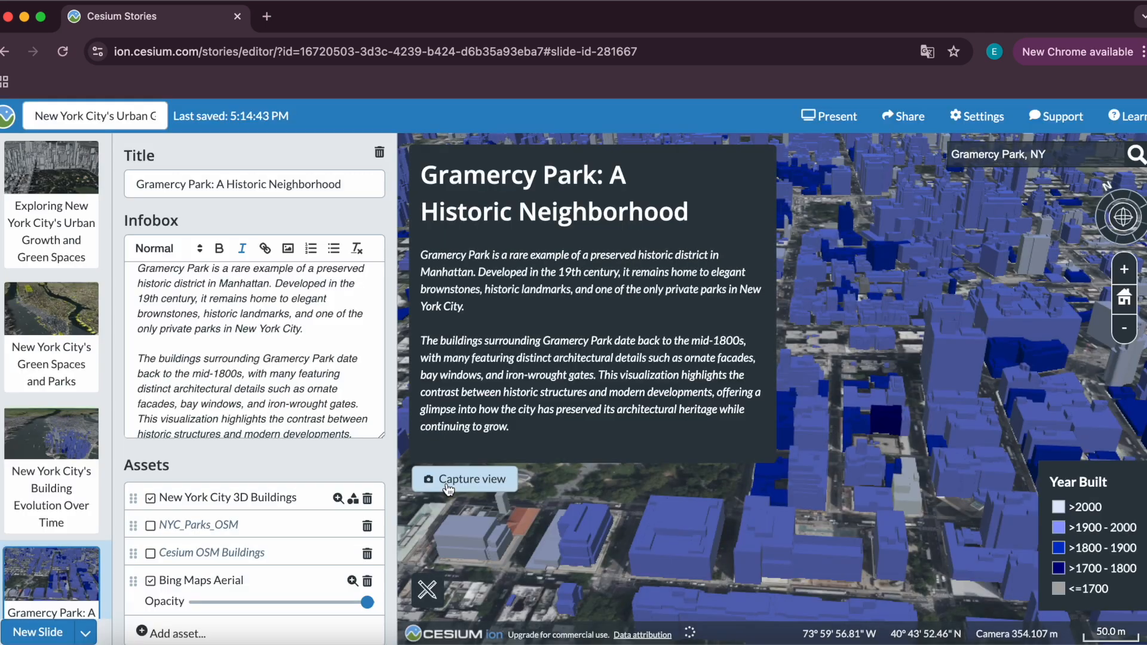
Open the story in presentation mode and explore the first slide's 3D view.
scroll(177, 526, "down", 3)
left_click_drag(935, 471, 972, 344)
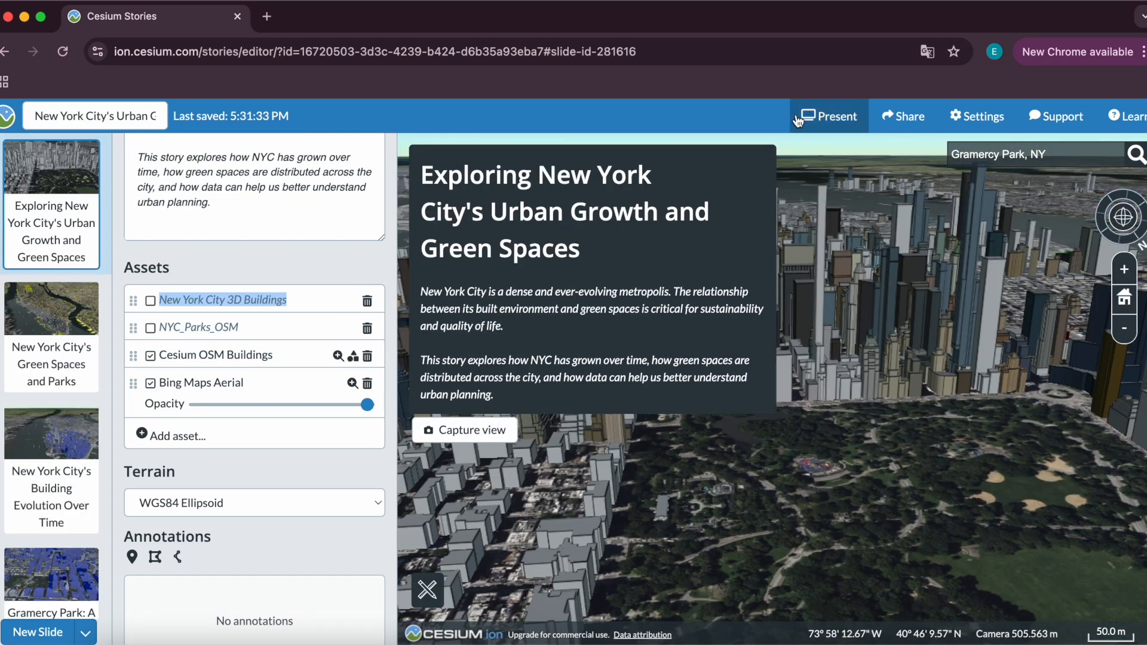
left_click(852, 115)
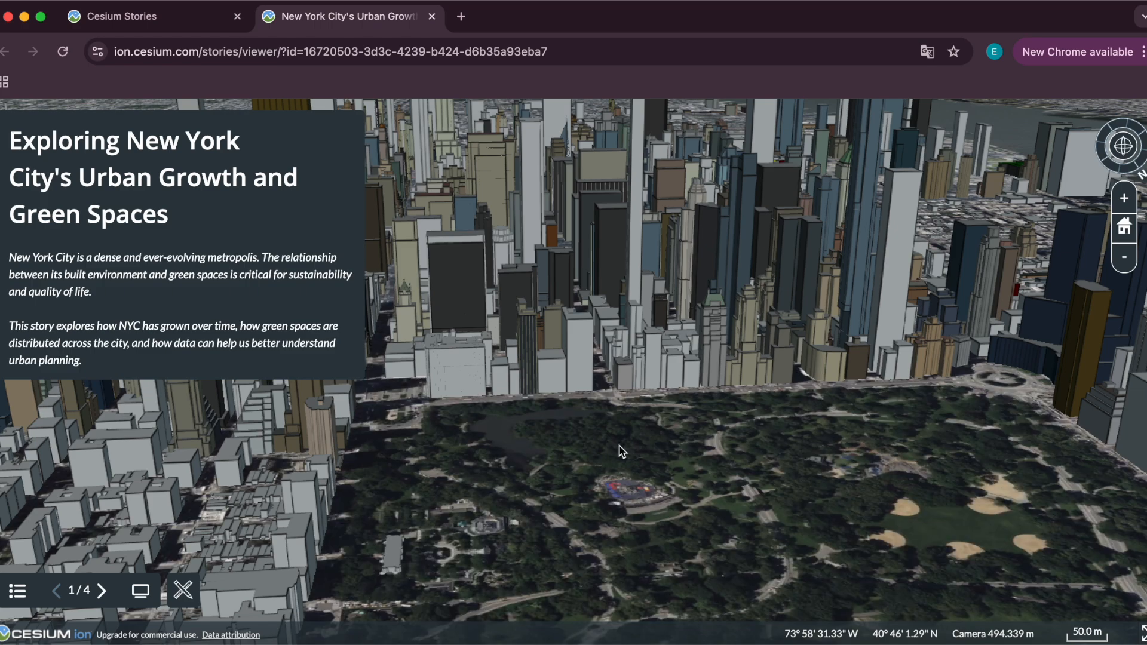
left_click_drag(578, 433, 581, 379)
scroll(582, 378, "down", 5)
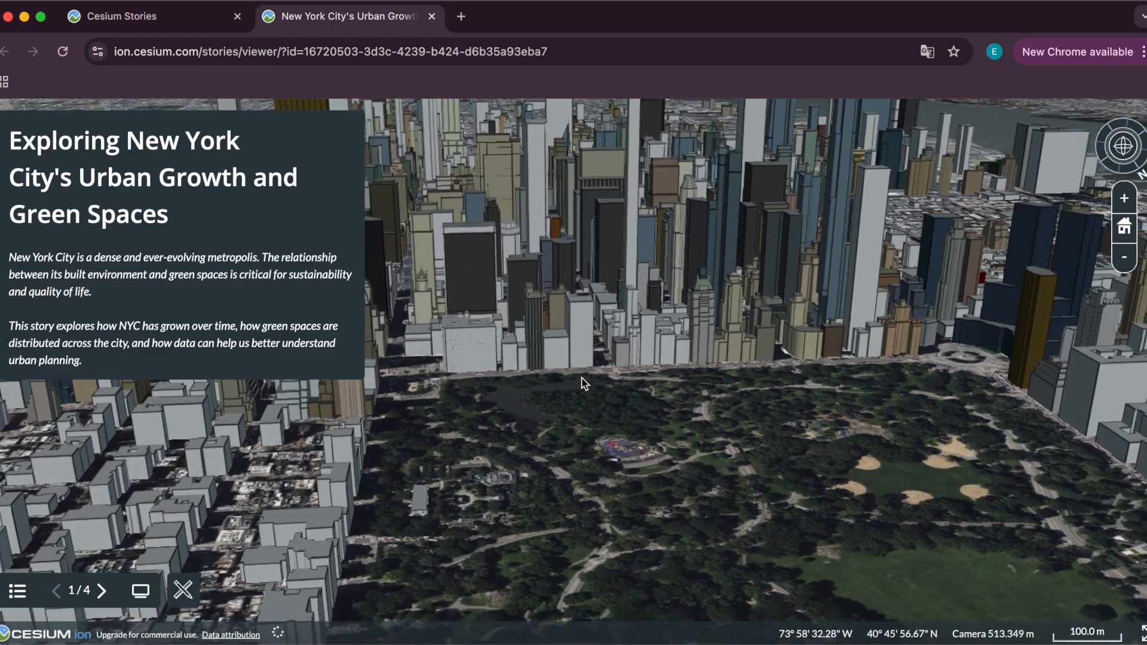
left_click_drag(577, 313, 648, 371)
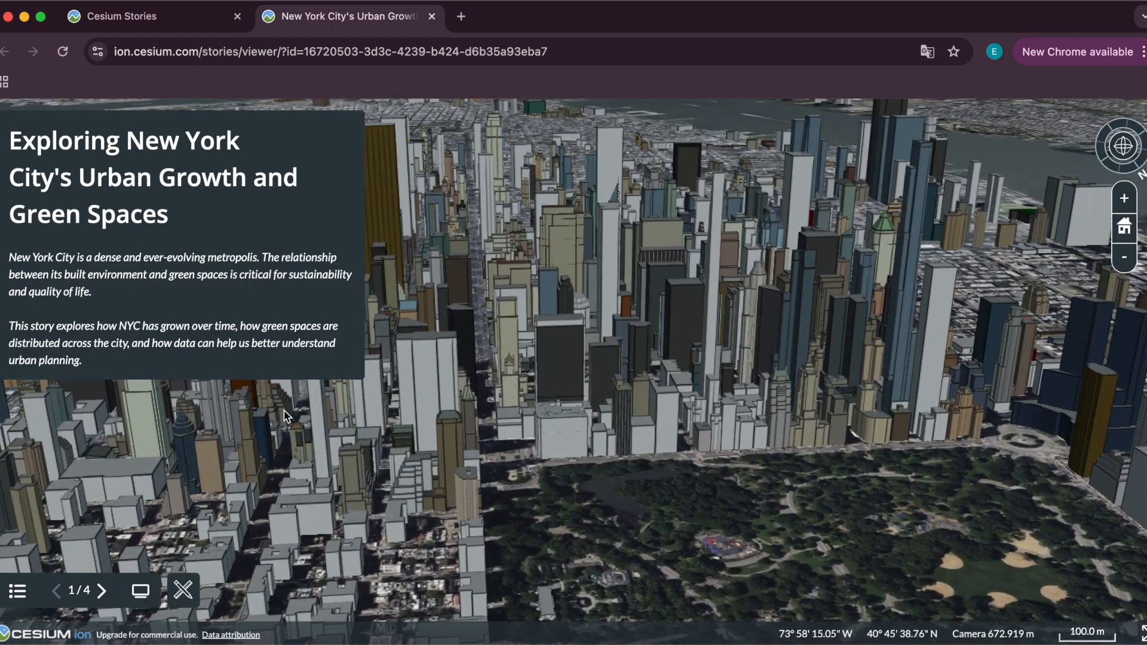
Advance to the green spaces slide and explore its 3D view of lower Manhattan.
left_click(102, 591)
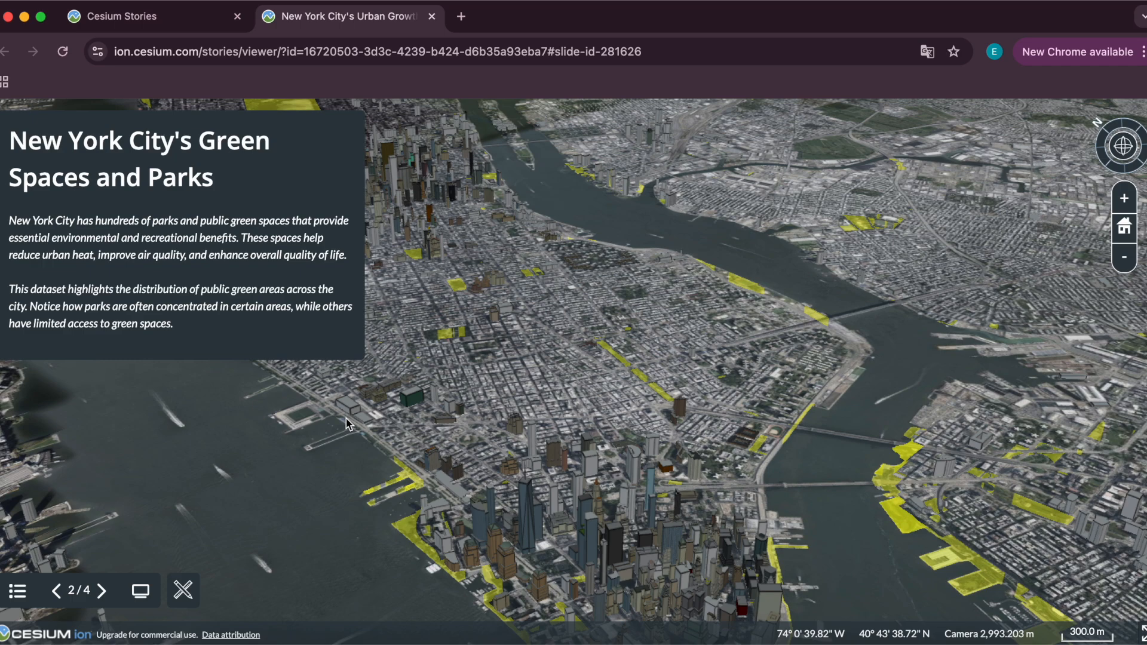
left_click_drag(411, 400, 383, 299)
scroll(571, 458, "up", 5)
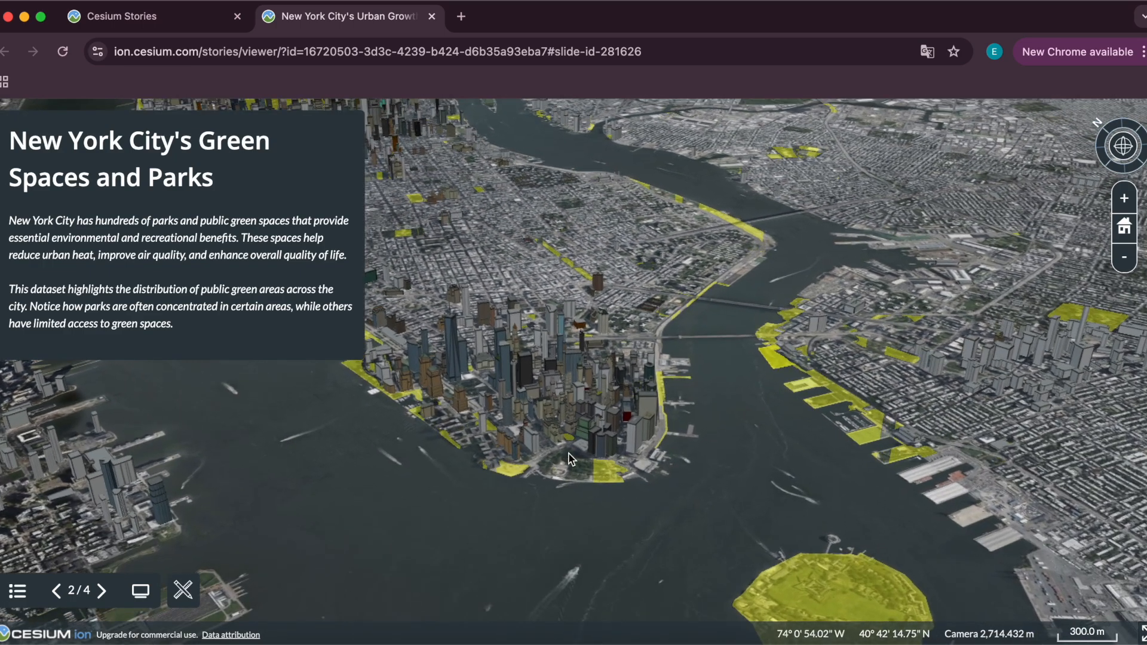
scroll(570, 459, "up", 3)
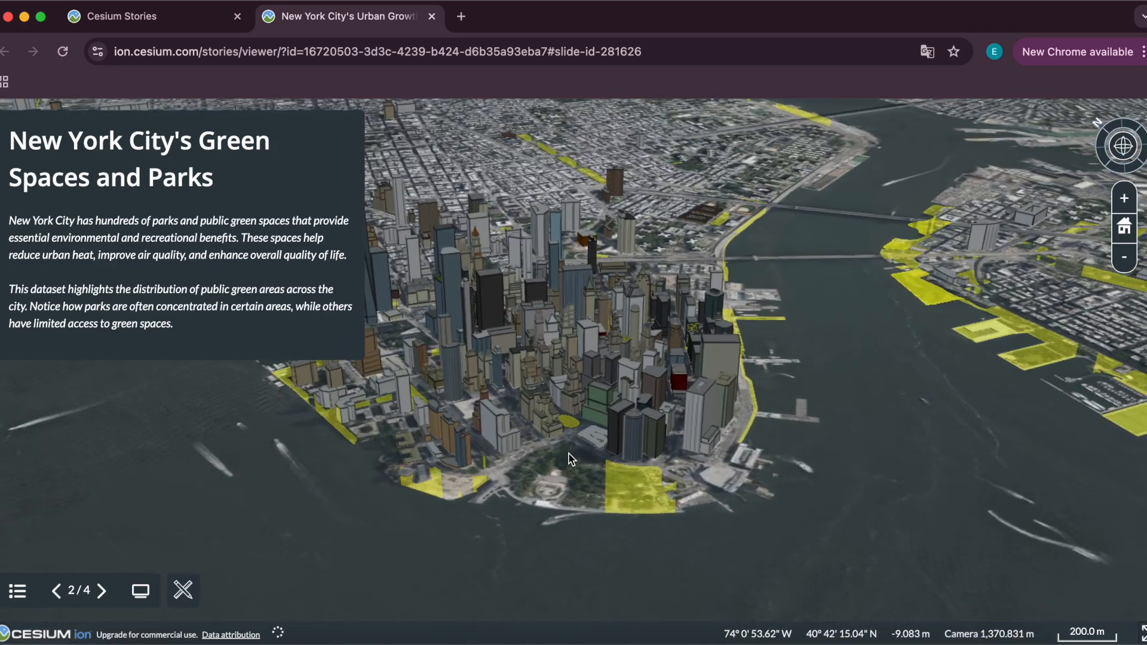
left_click_drag(556, 450, 777, 493)
left_click_drag(536, 410, 572, 422)
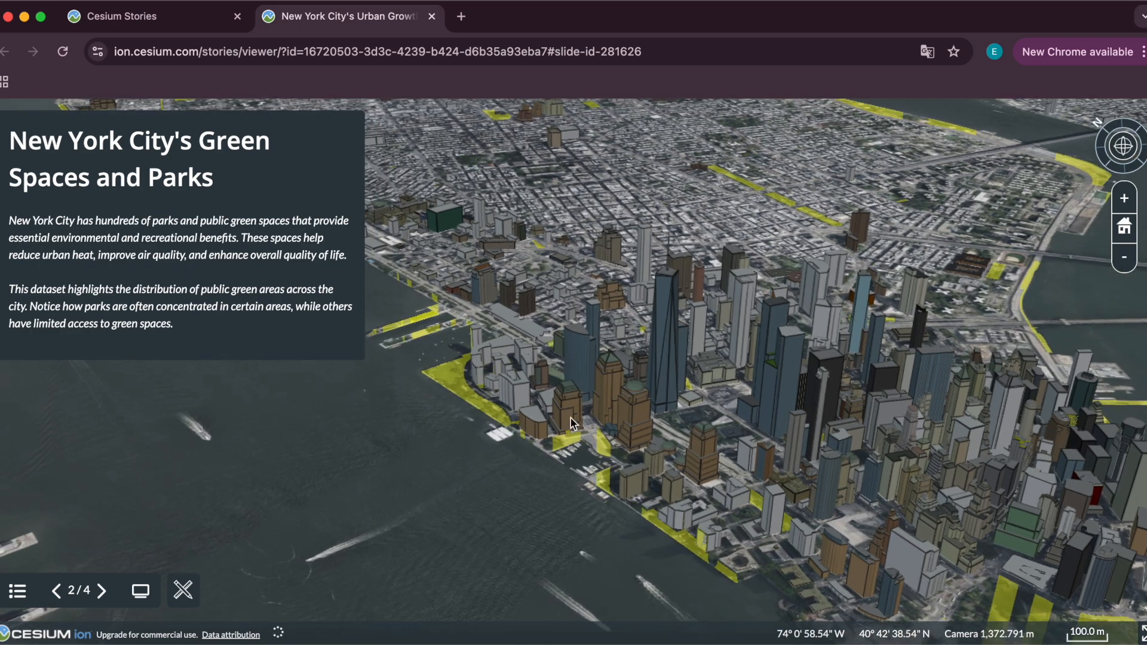
Advance to the building evolution slide and explore its view of the styled buildings.
left_click(103, 592)
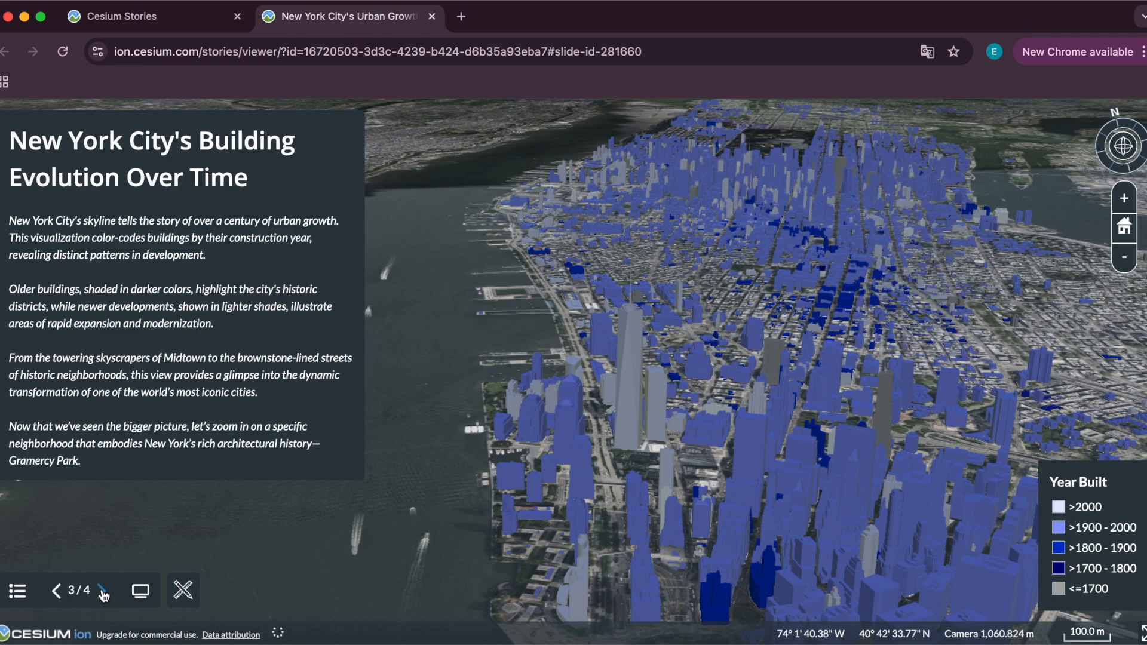
left_click_drag(443, 536, 290, 478)
left_click_drag(622, 492, 397, 460)
left_click_drag(675, 494, 483, 450)
left_click_drag(723, 499, 513, 425)
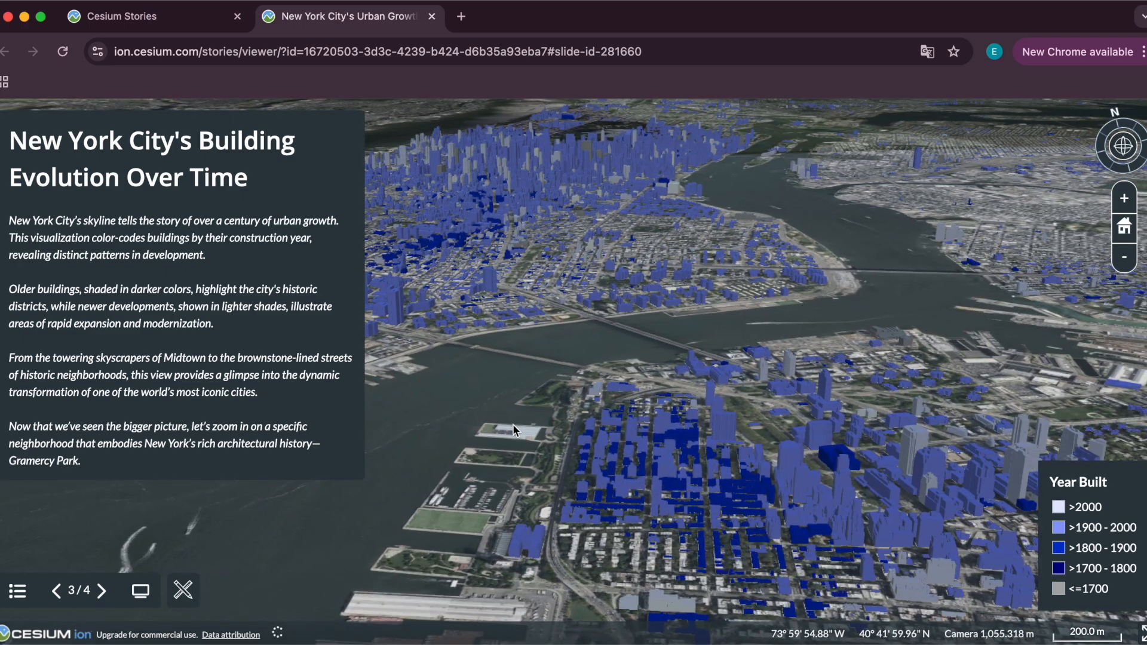
Advance to the Gramercy Park slide and open one building's attribute details, then return to the slide text.
left_click(103, 591)
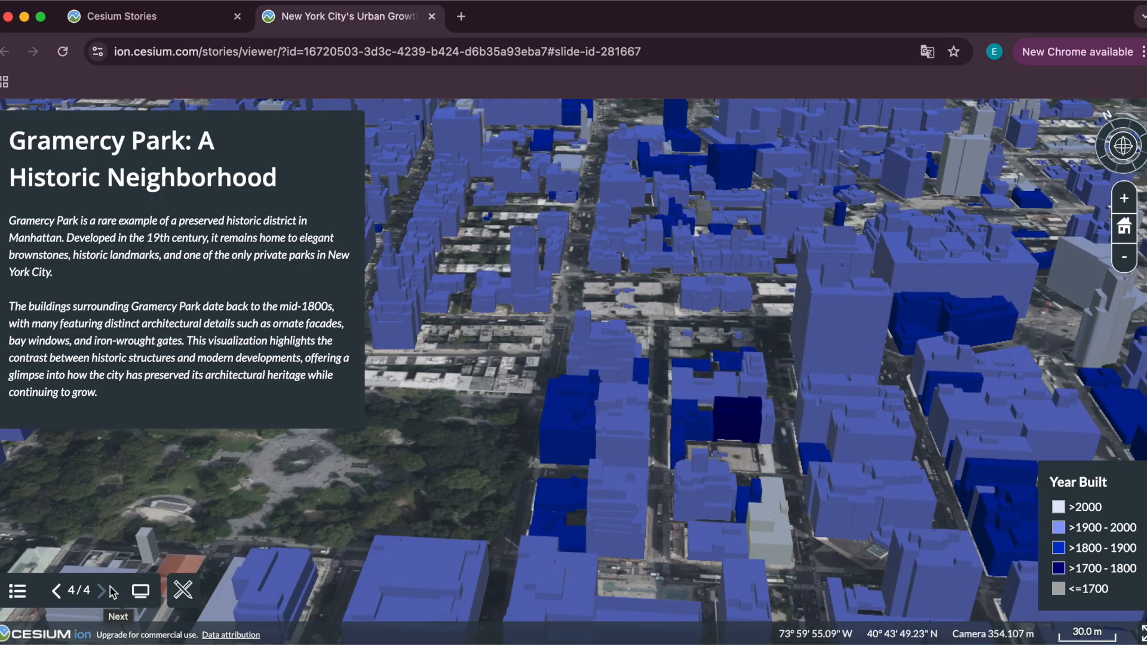
left_click(733, 423)
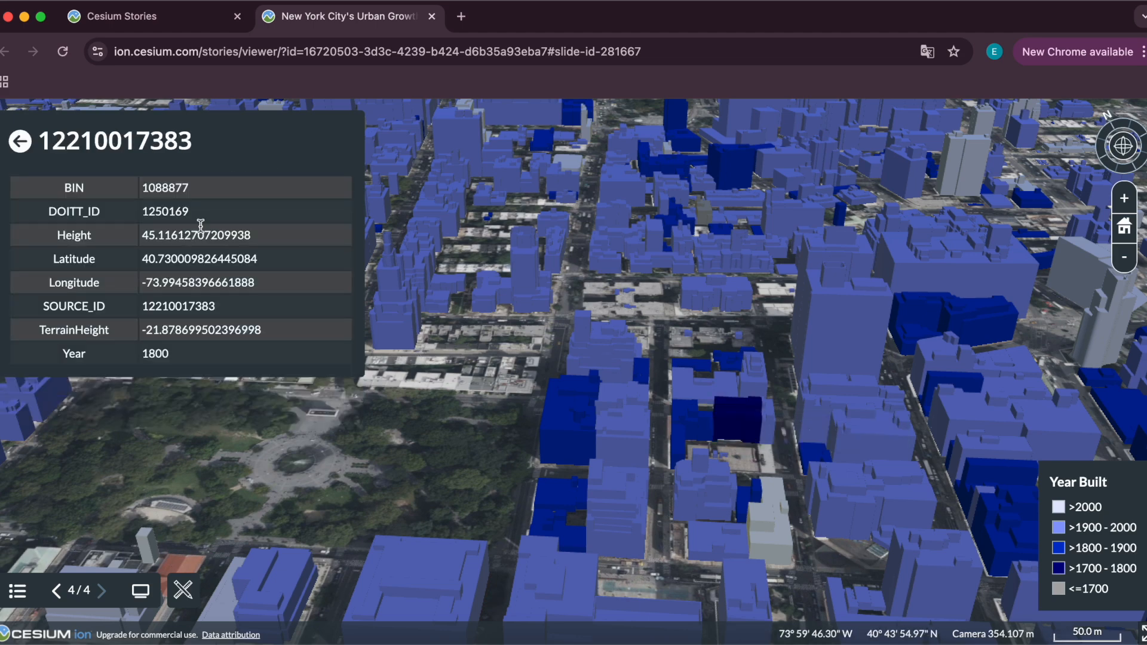
left_click(20, 141)
left_click_drag(651, 203, 559, 375)
left_click_drag(743, 205, 588, 395)
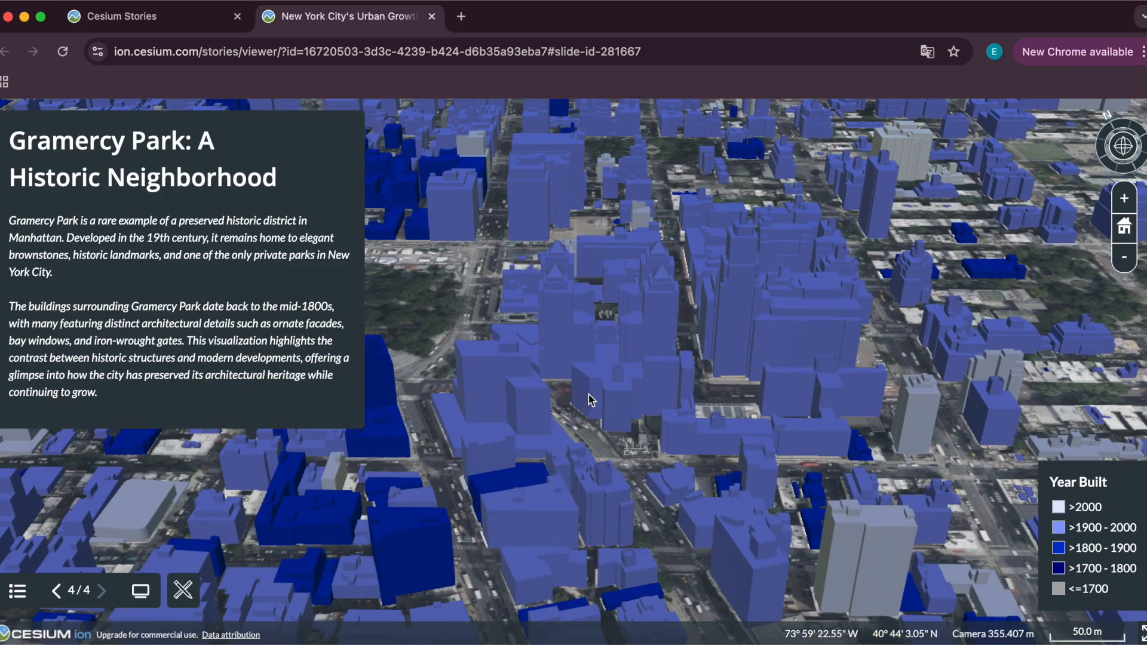
Close the presentation tab and return to the story editor.
left_click_drag(658, 267, 892, 476)
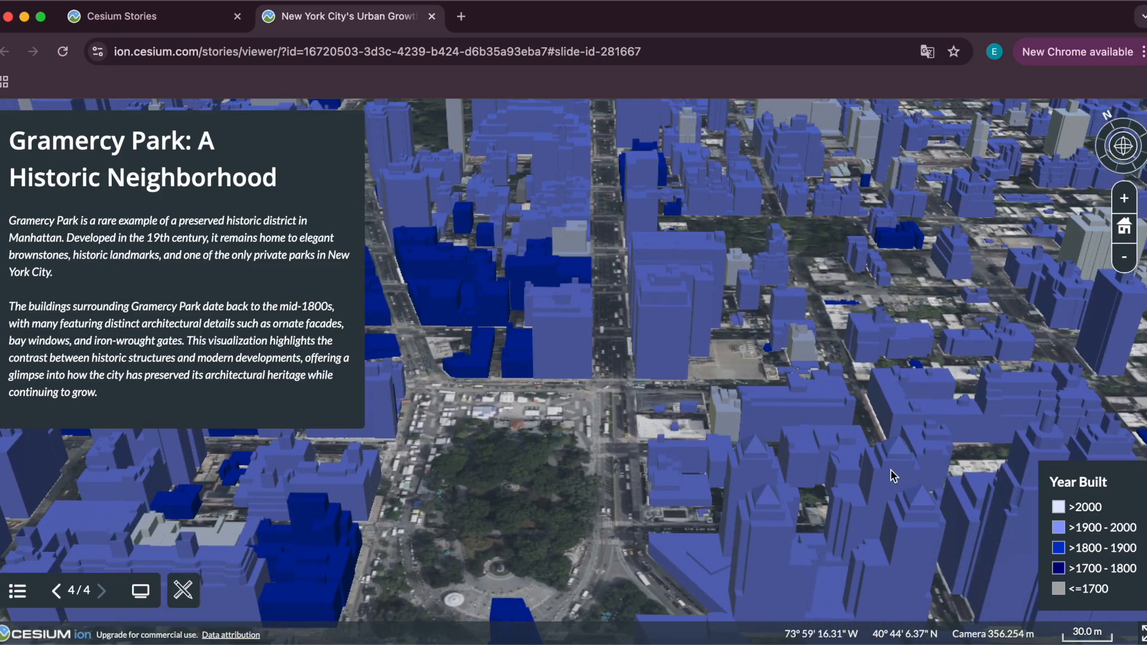
left_click_drag(652, 323, 657, 394)
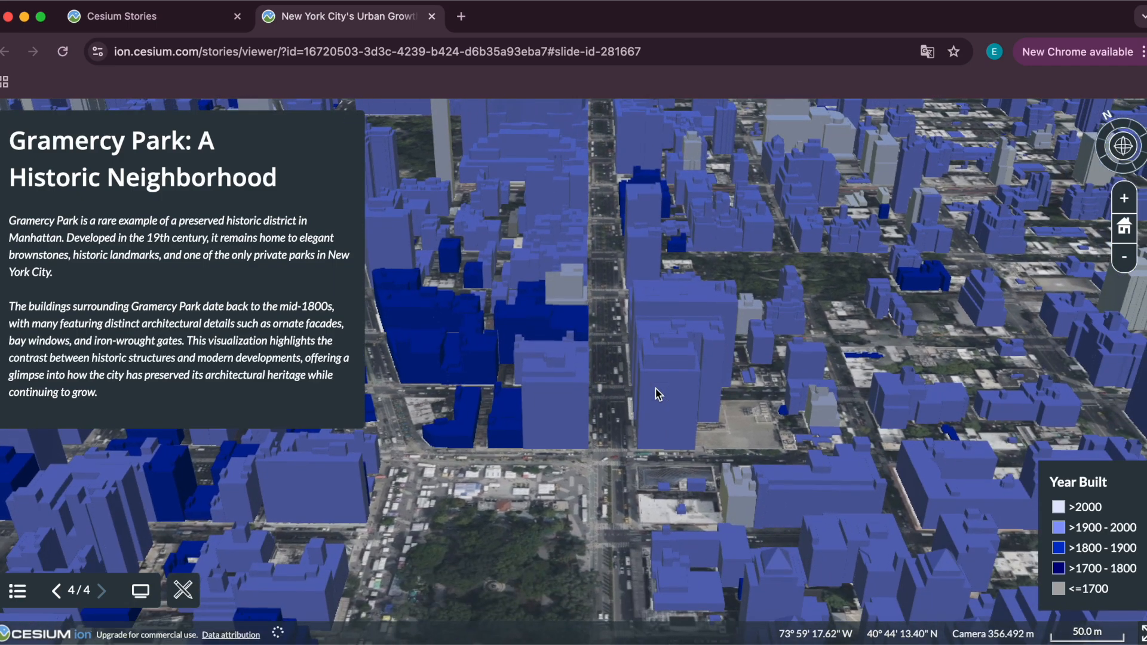
key("super+w")
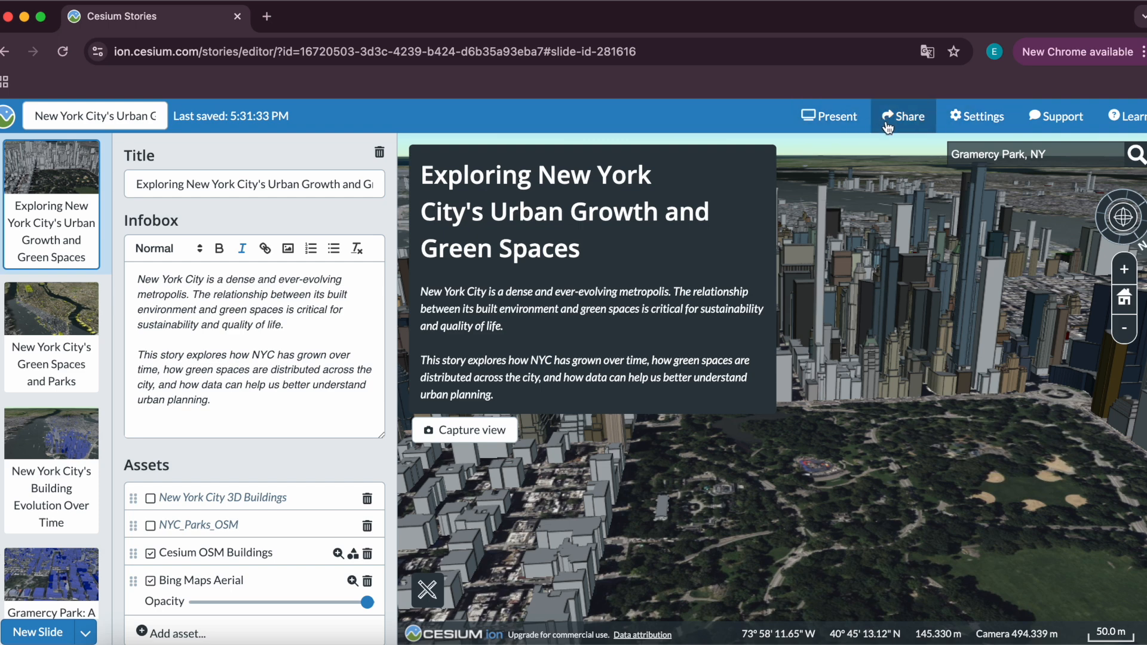
Enable sharing for the story and copy its share URL.
left_click(907, 119)
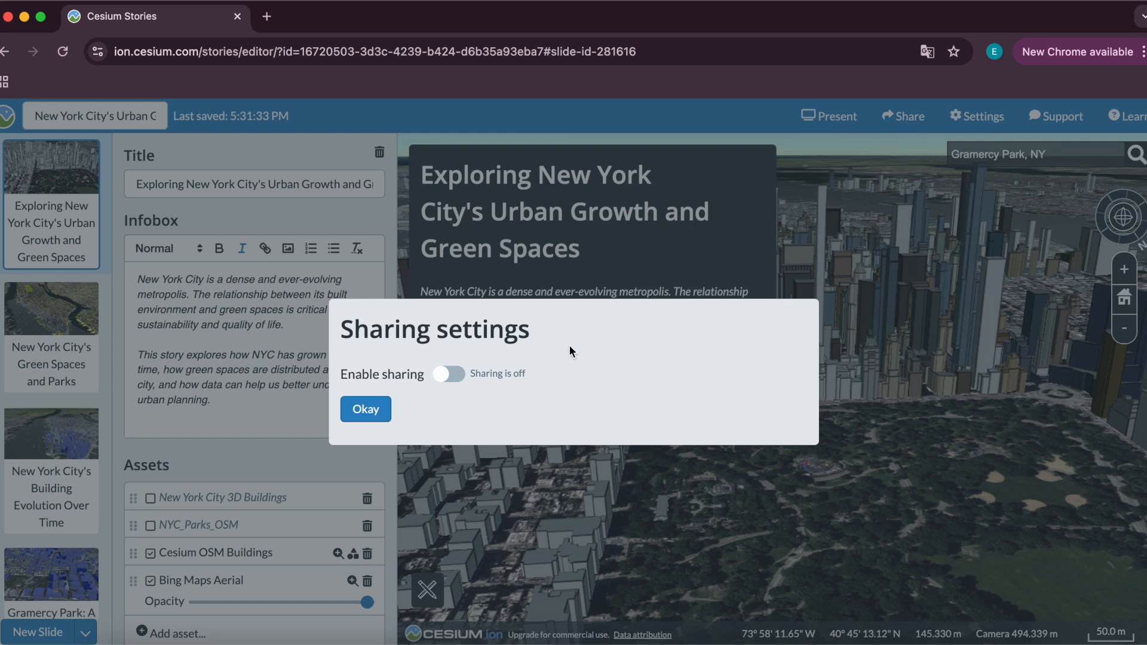
left_click_drag(338, 380, 425, 378)
left_click(447, 374)
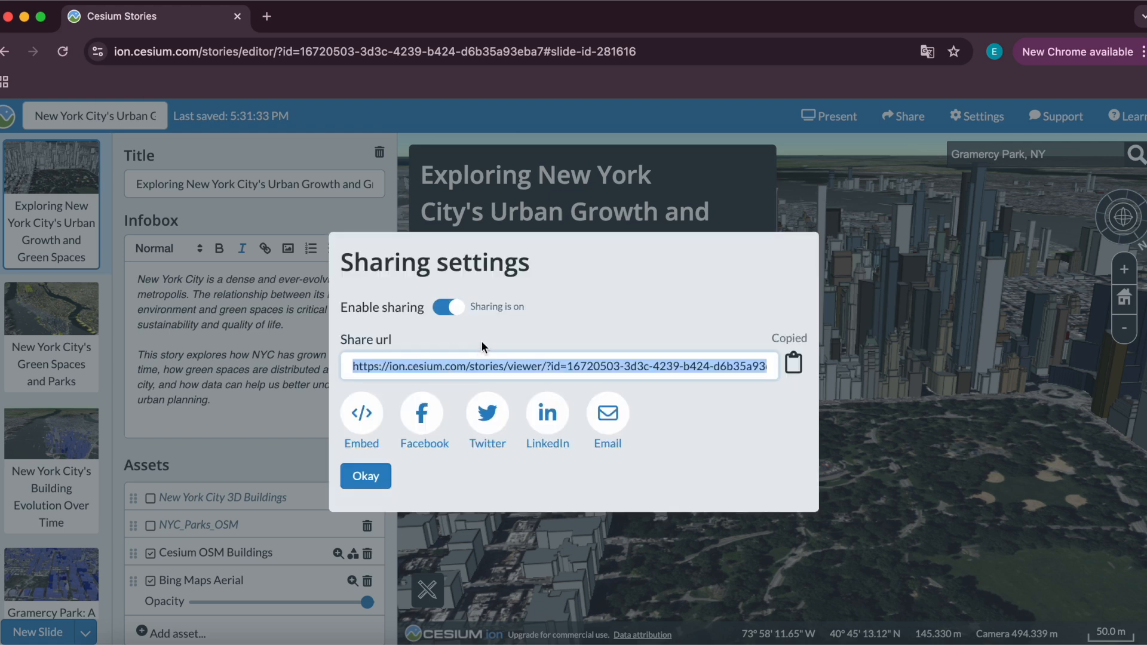
left_click(798, 366)
Open the story's embed code, close it, and disable sharing again.
left_click(362, 413)
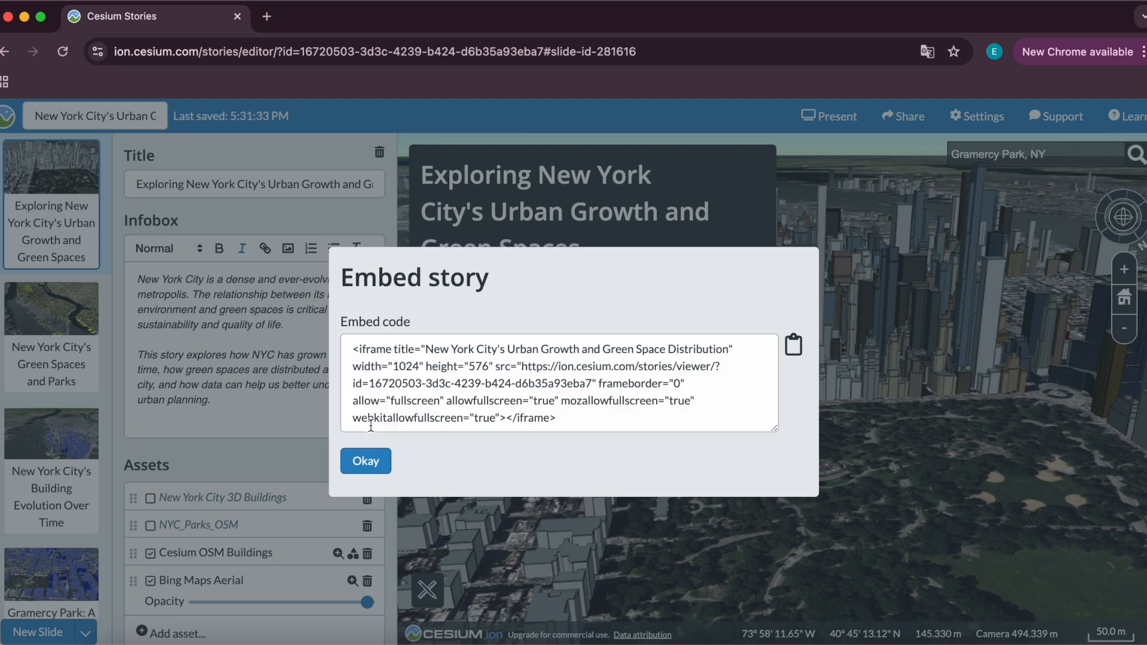
left_click(366, 462)
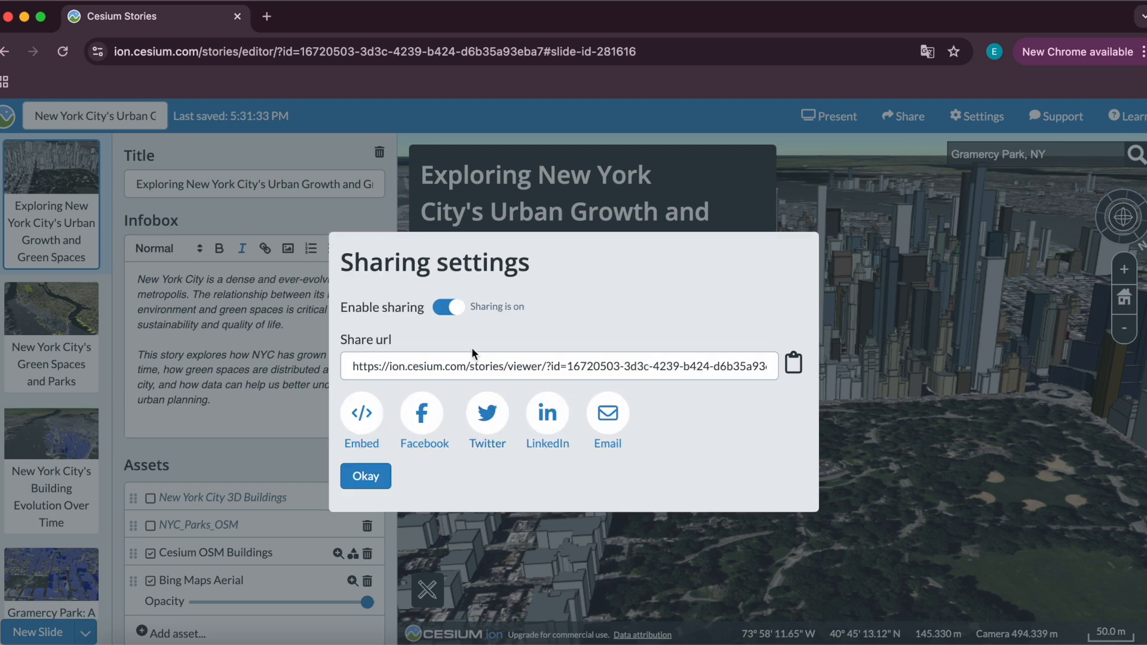
left_click(458, 313)
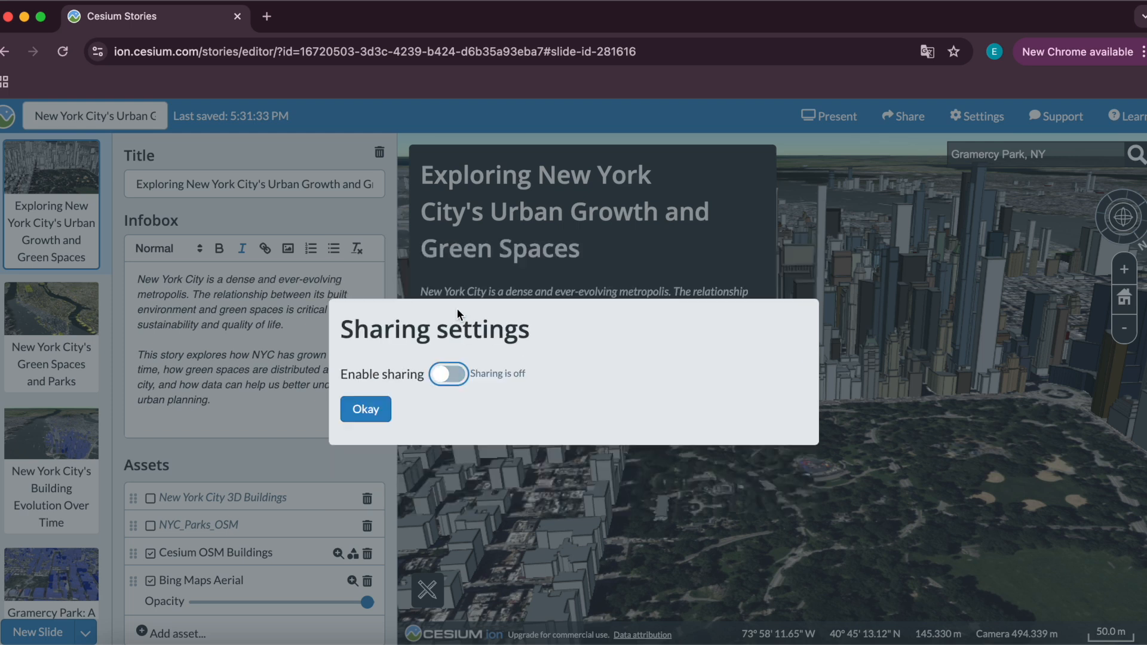